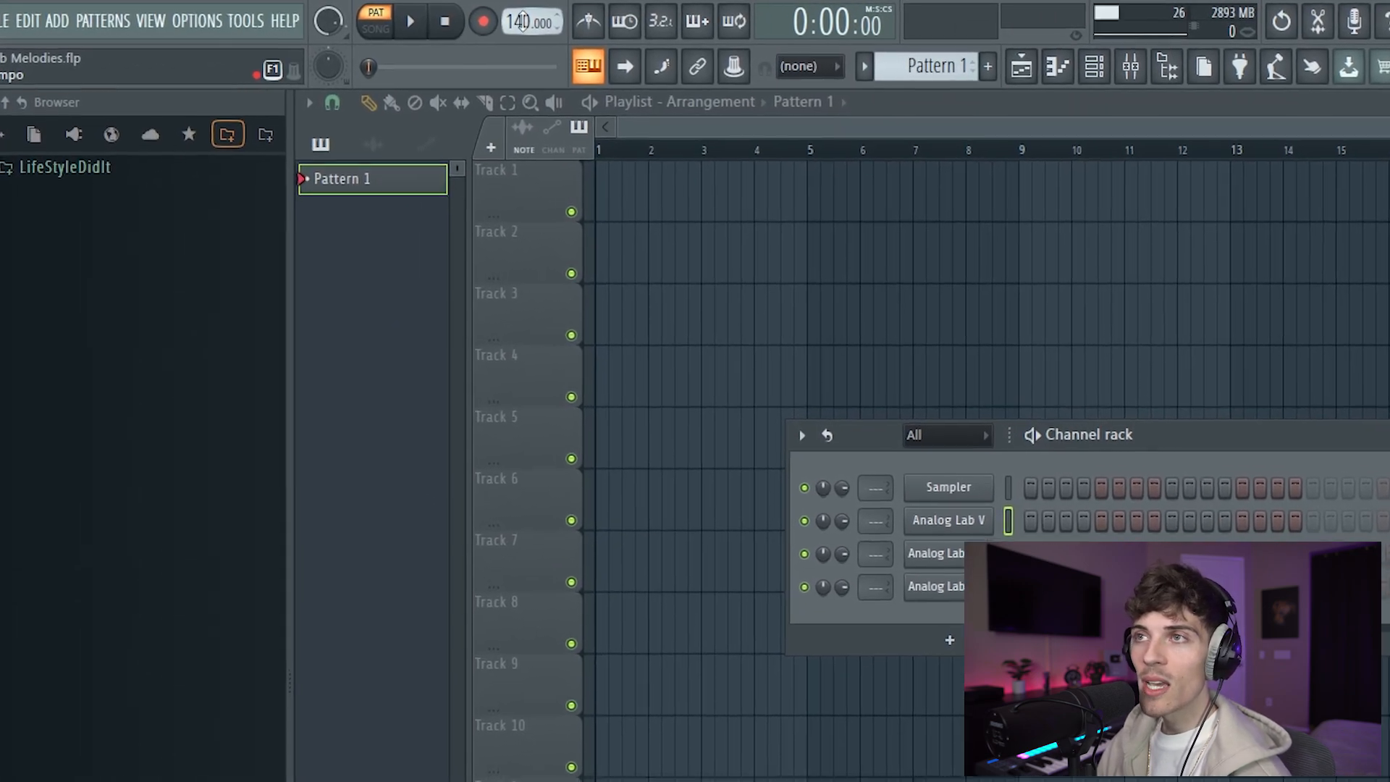
Step: Set the project tempo to 94 BPM and open the piano roll of the first Analog Lab V channel
drag(520, 21, 566, 32)
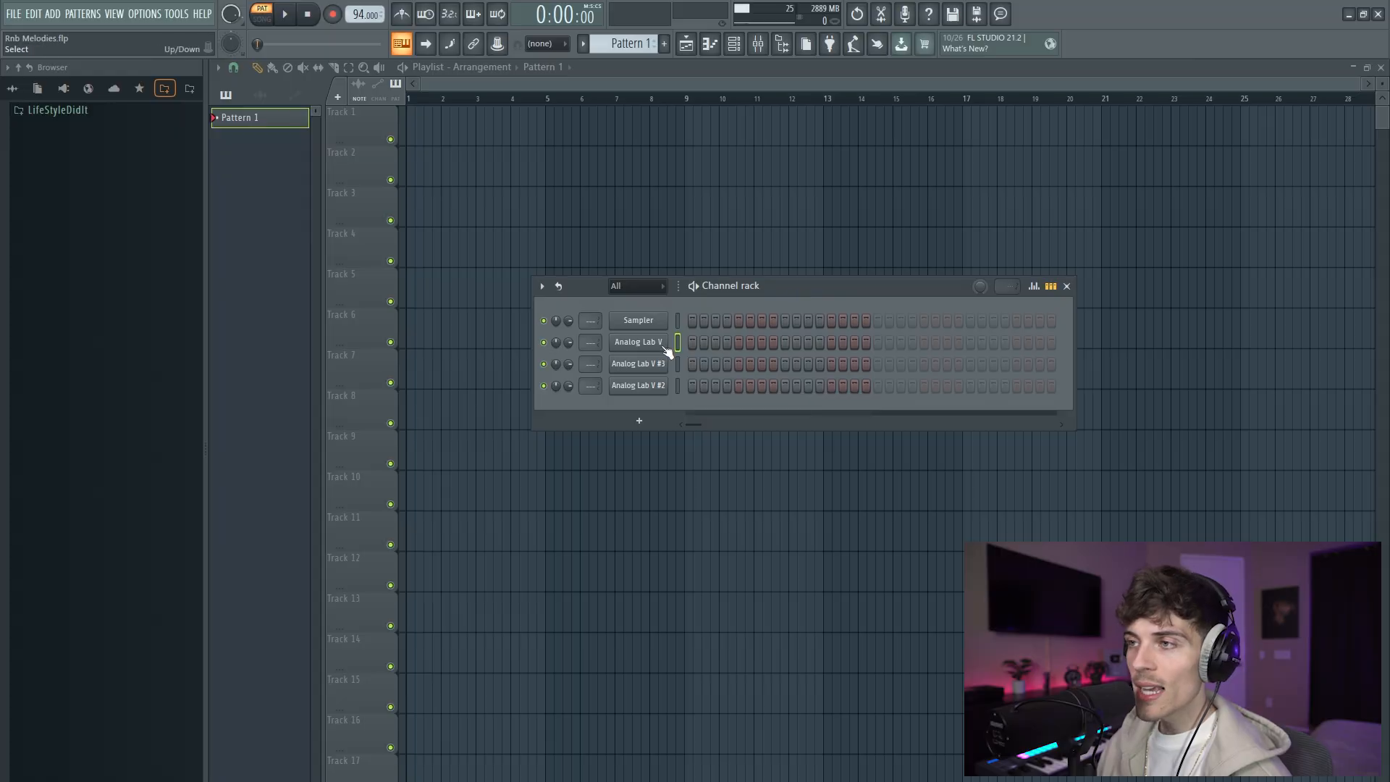
right_click(661, 346)
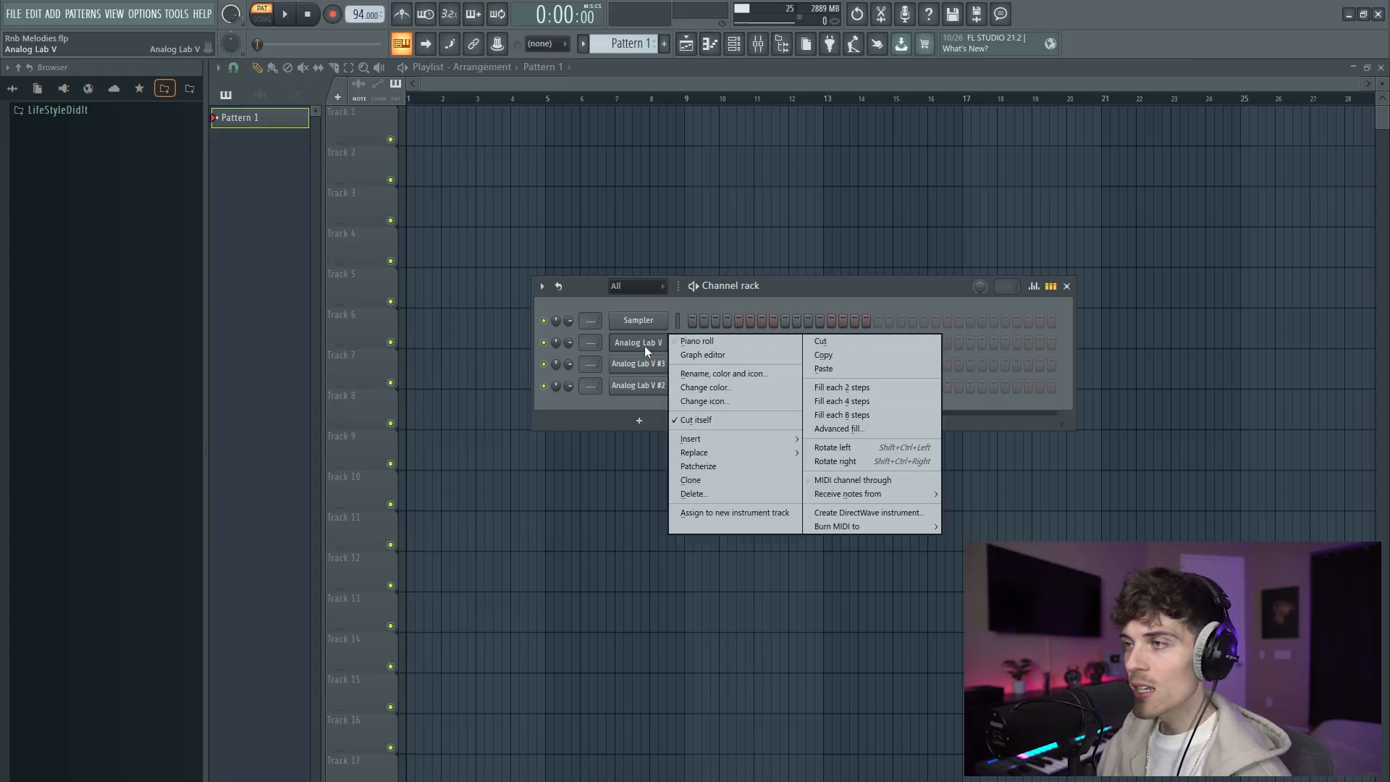
click(699, 340)
Step: Set the piano roll's scale highlighting to root note B with the Major (Ionian) scale
click(264, 66)
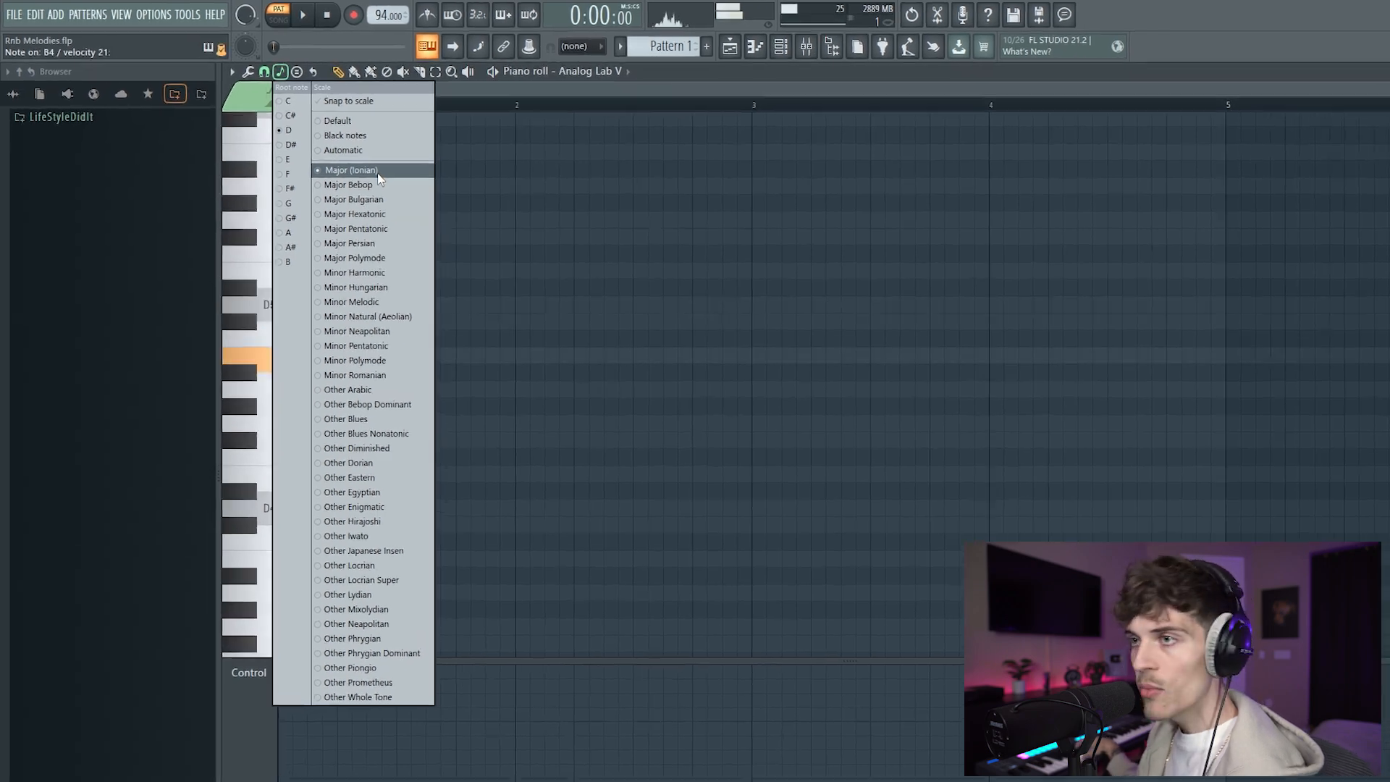
click(288, 261)
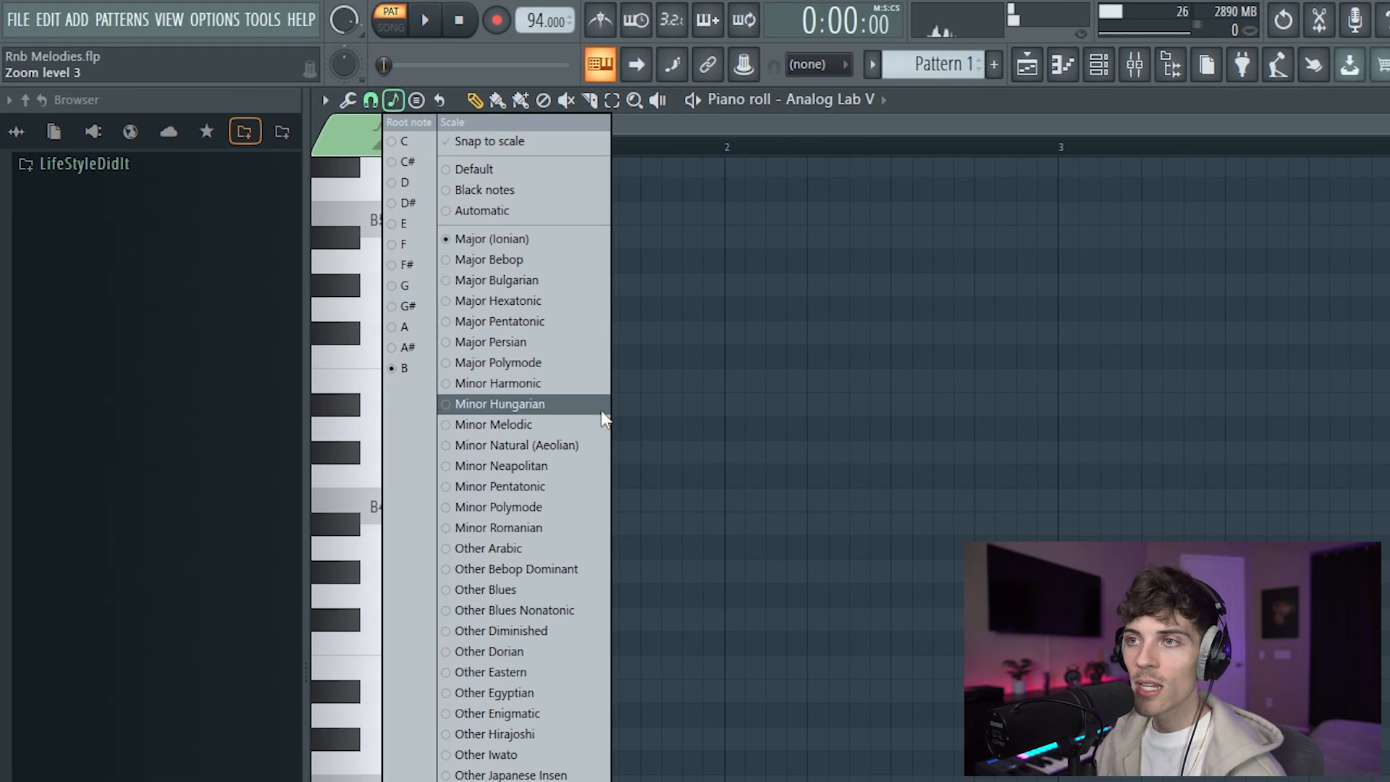
click(602, 410)
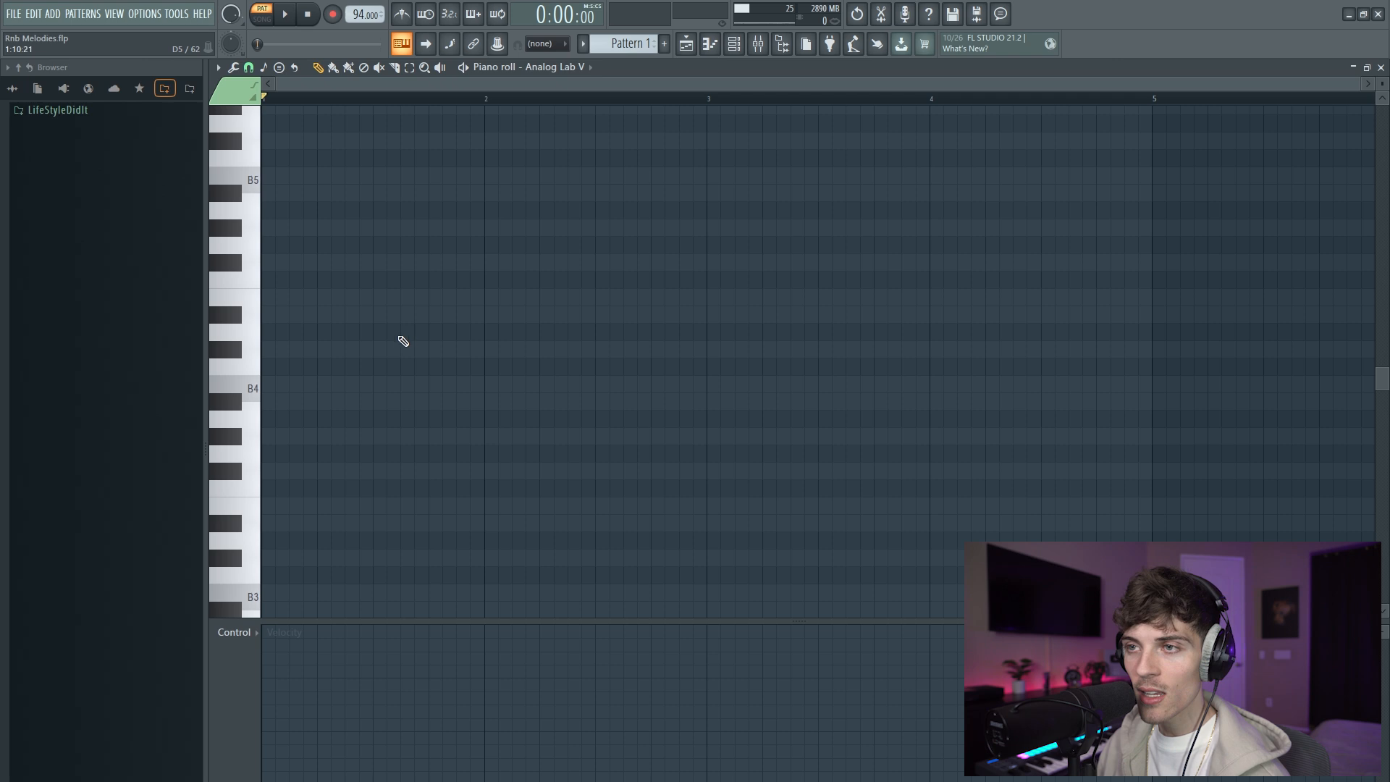
Step: Draw a one-bar B major triad in bar 1 with the notes B4, D#5 and F#5
click(273, 398)
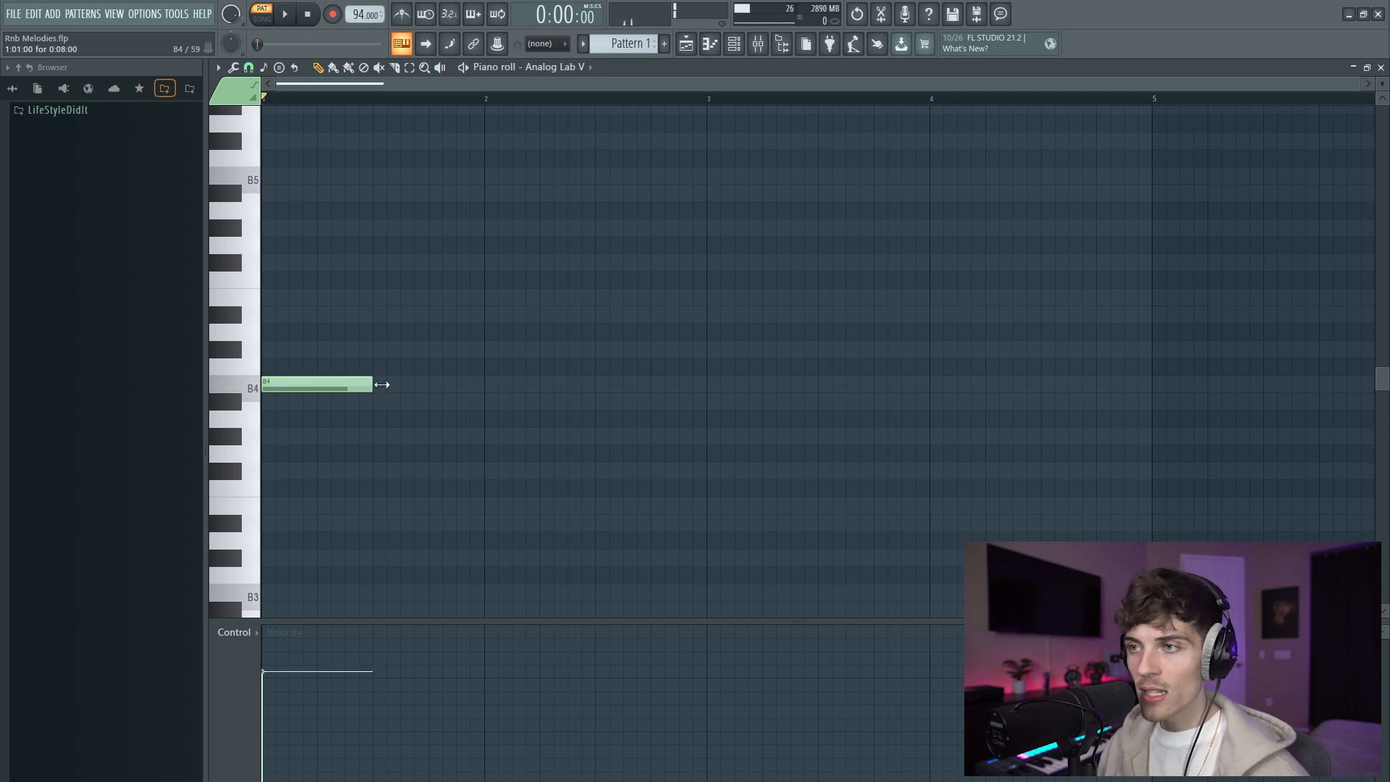
drag(372, 383, 489, 389)
key(ctrl+a)
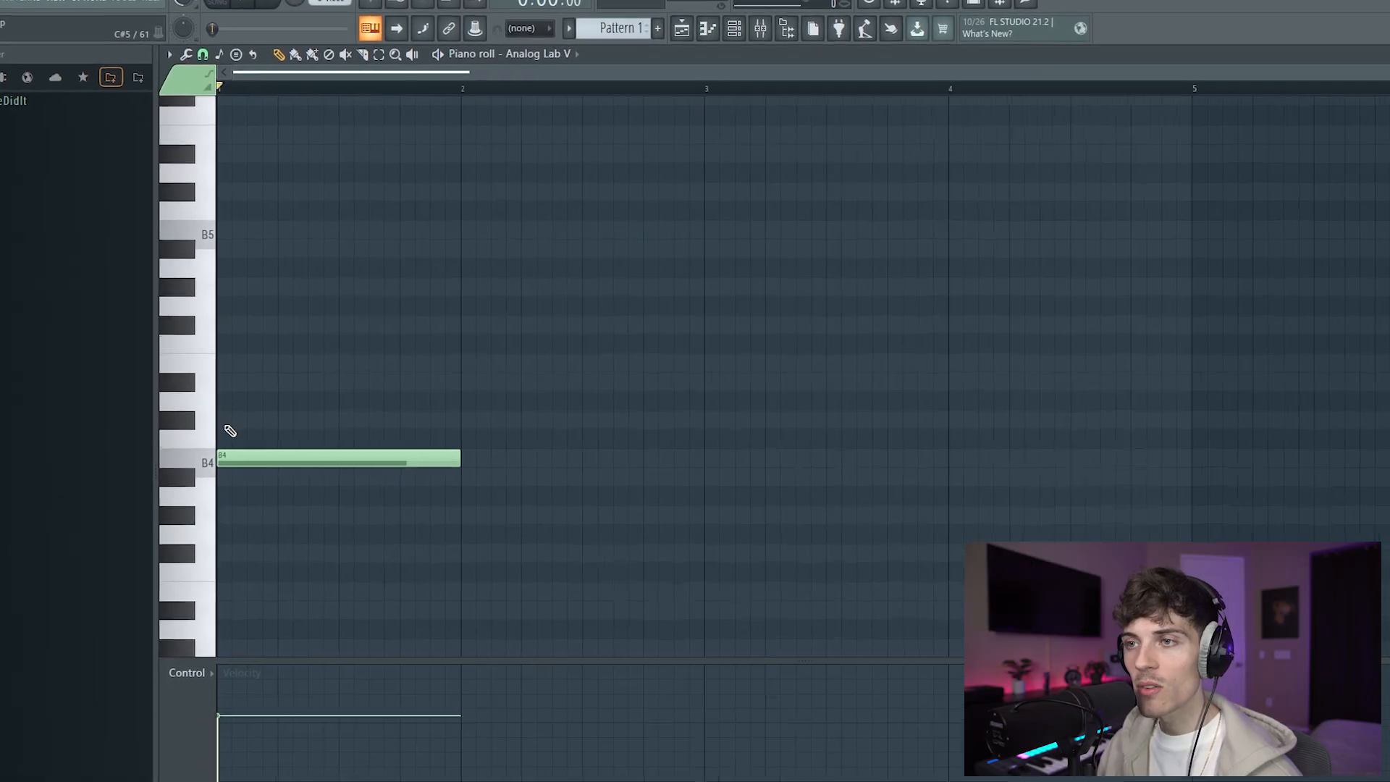
click(224, 382)
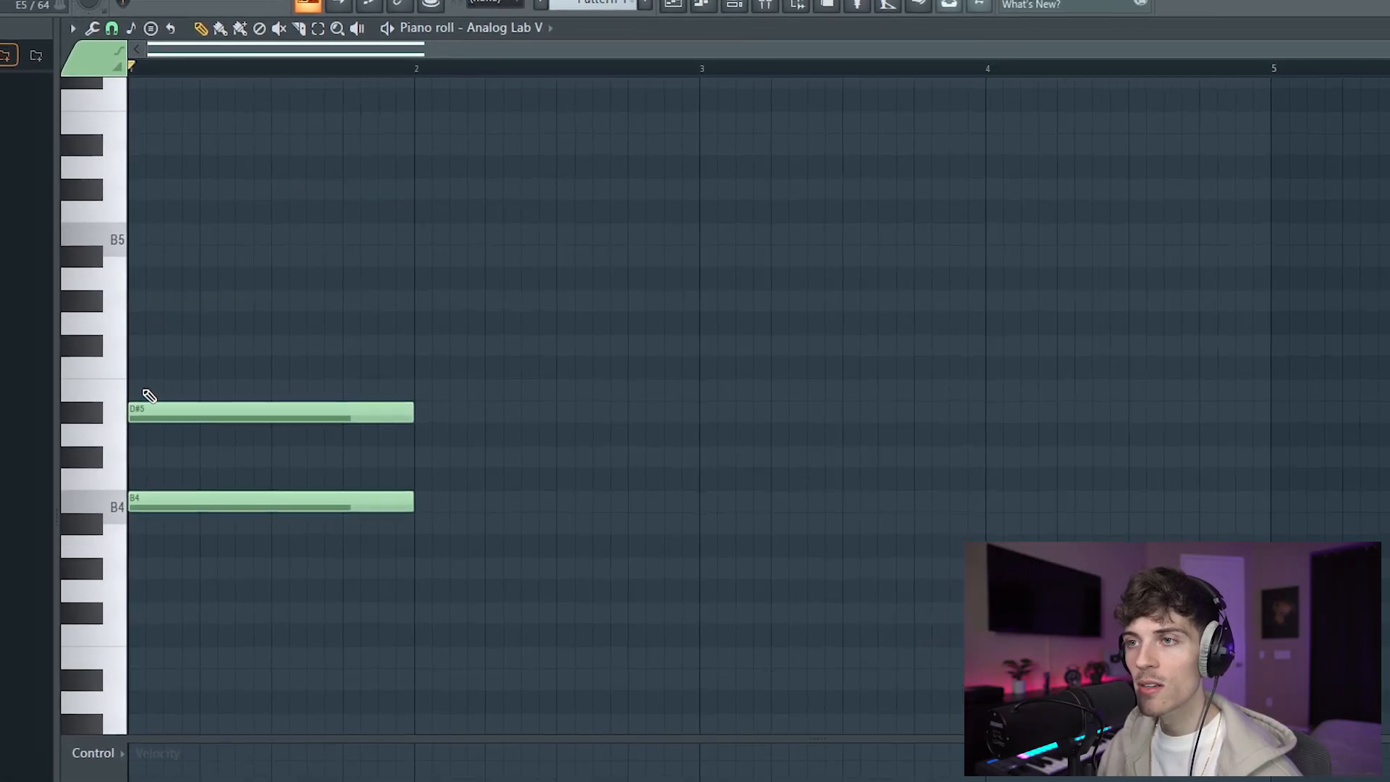
click(161, 346)
drag(145, 637, 340, 250)
click(413, 271)
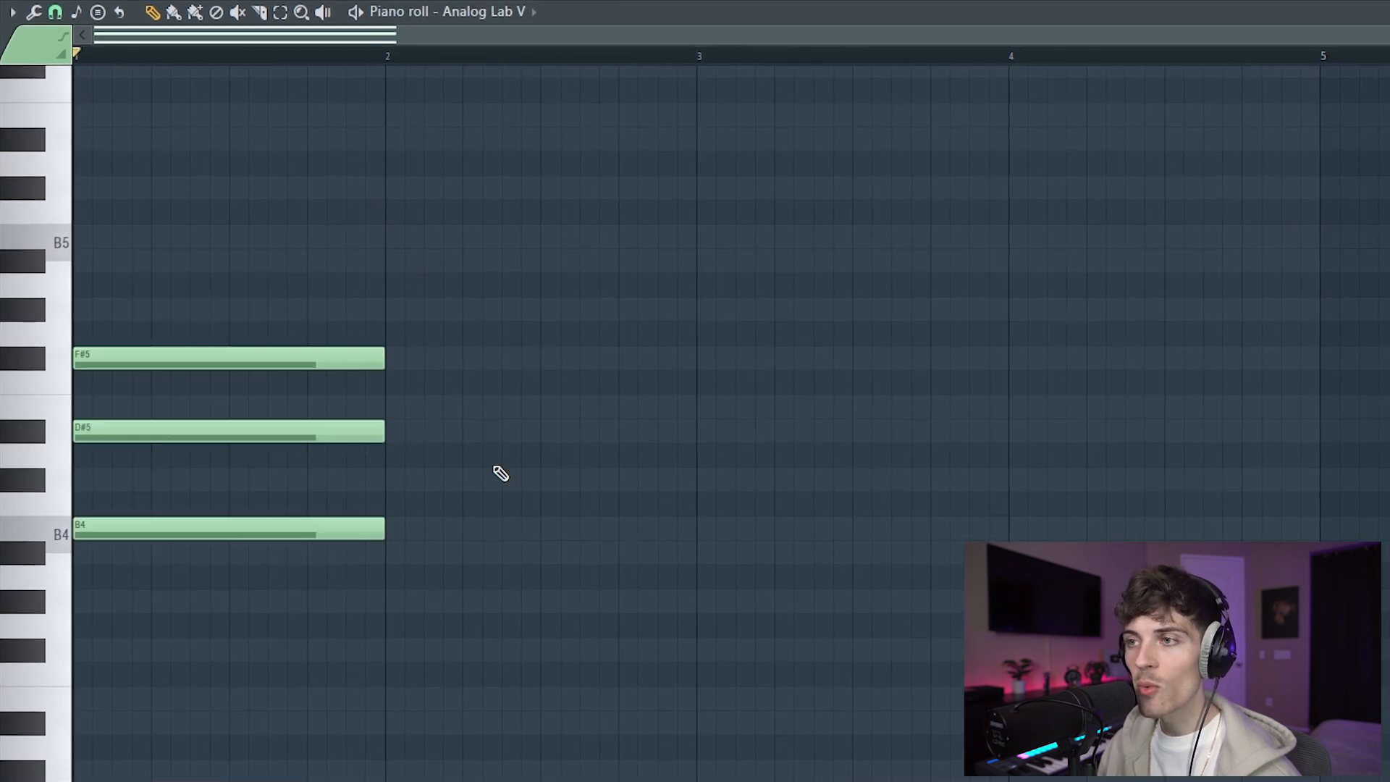
drag(294, 491, 359, 565)
click(413, 571)
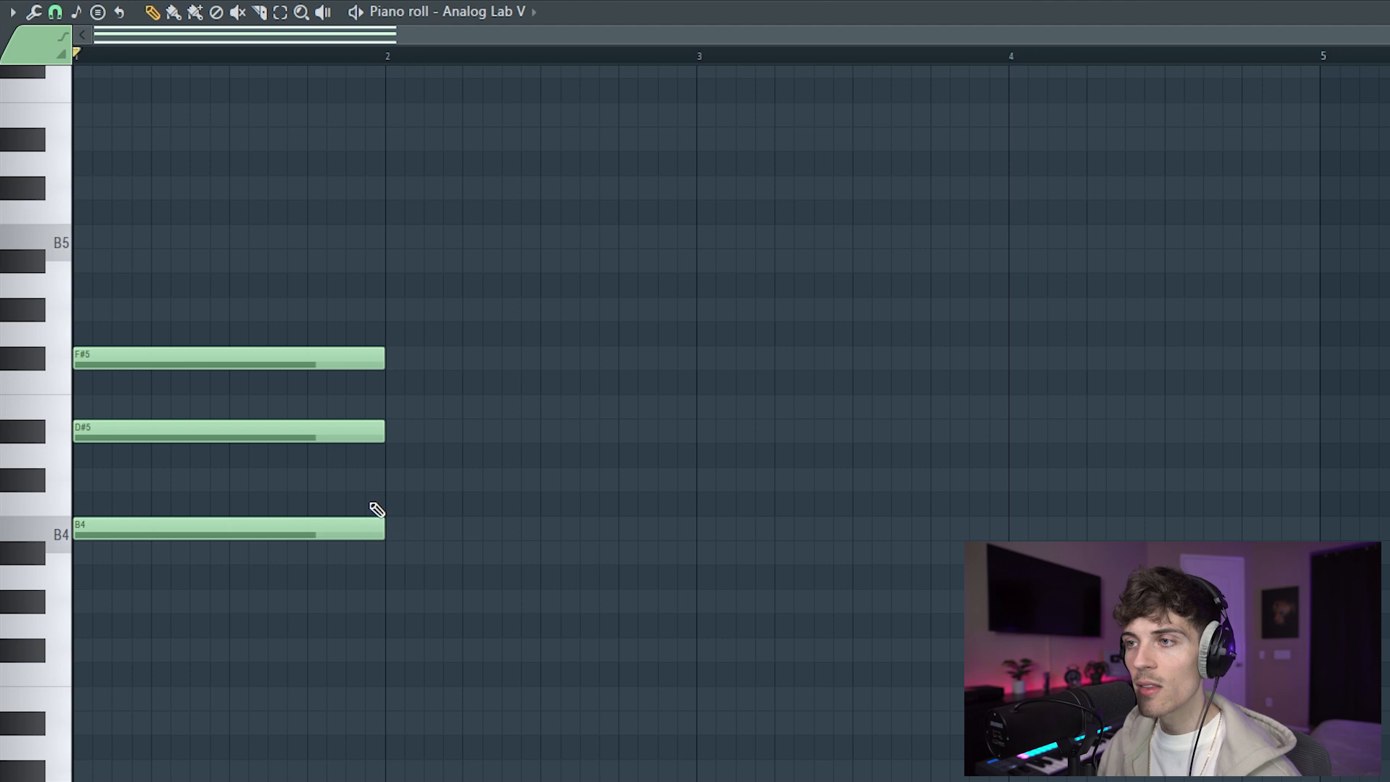
drag(391, 474, 433, 482)
drag(386, 393, 384, 391)
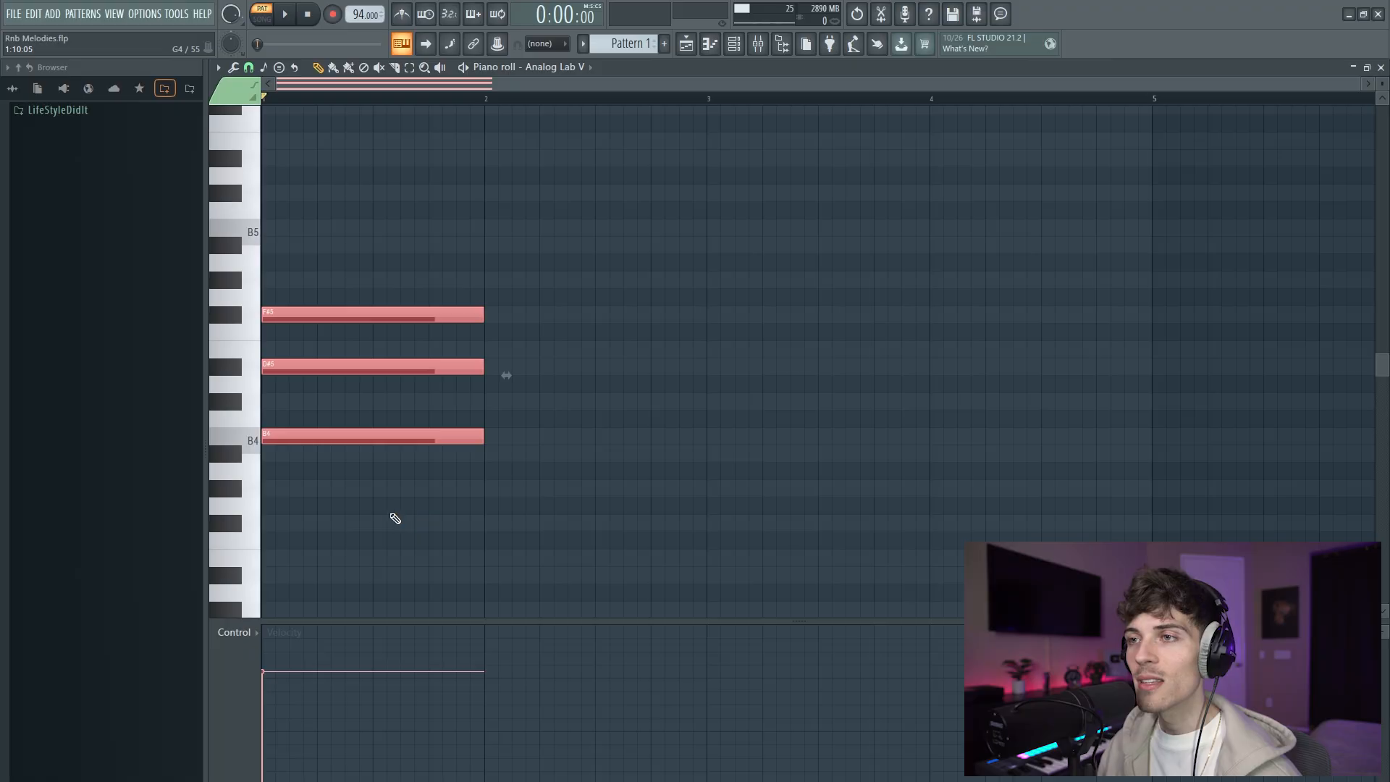
drag(391, 514, 562, 245)
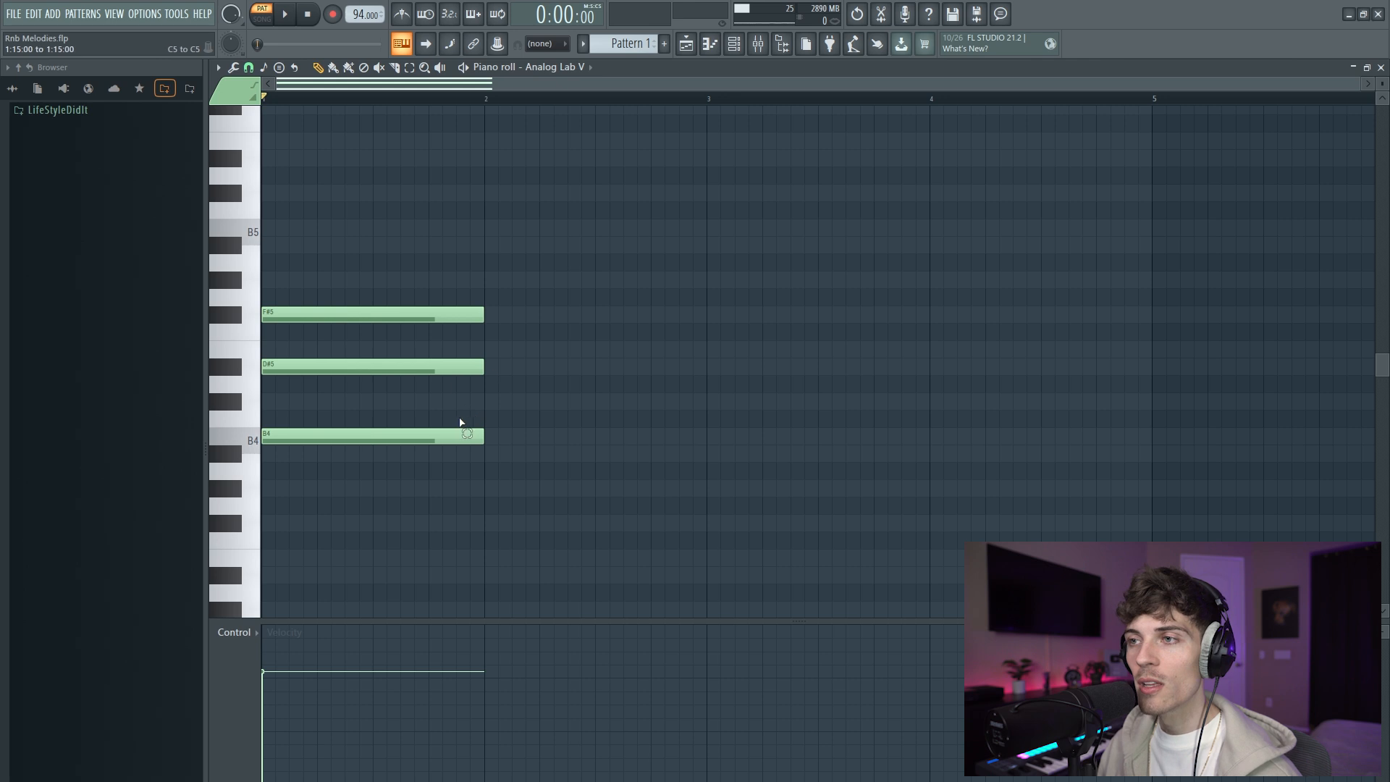
drag(422, 416, 478, 455)
drag(411, 335, 426, 369)
drag(395, 278, 509, 360)
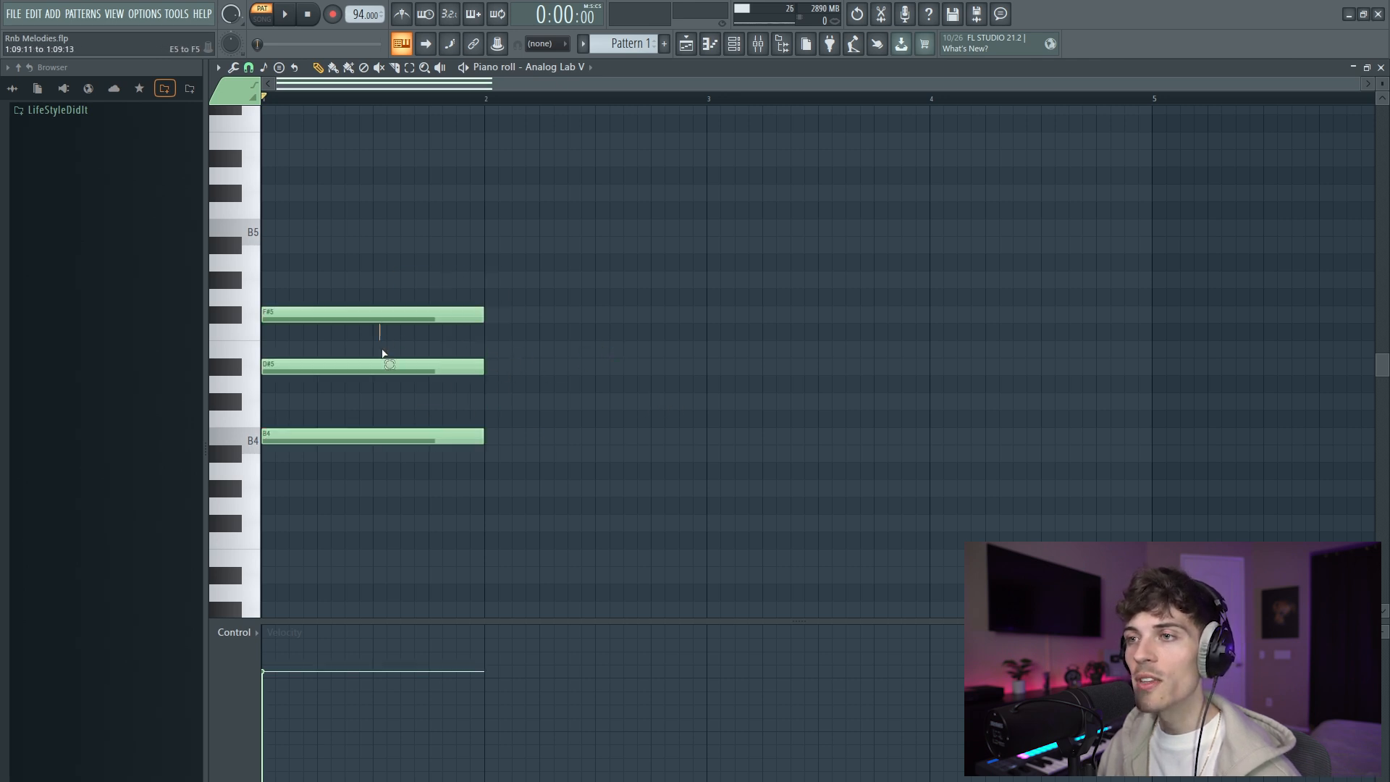
Step: Try lowering the middle note of the bar 1 triad by one semitone to D5
drag(381, 344, 413, 388)
key(Down)
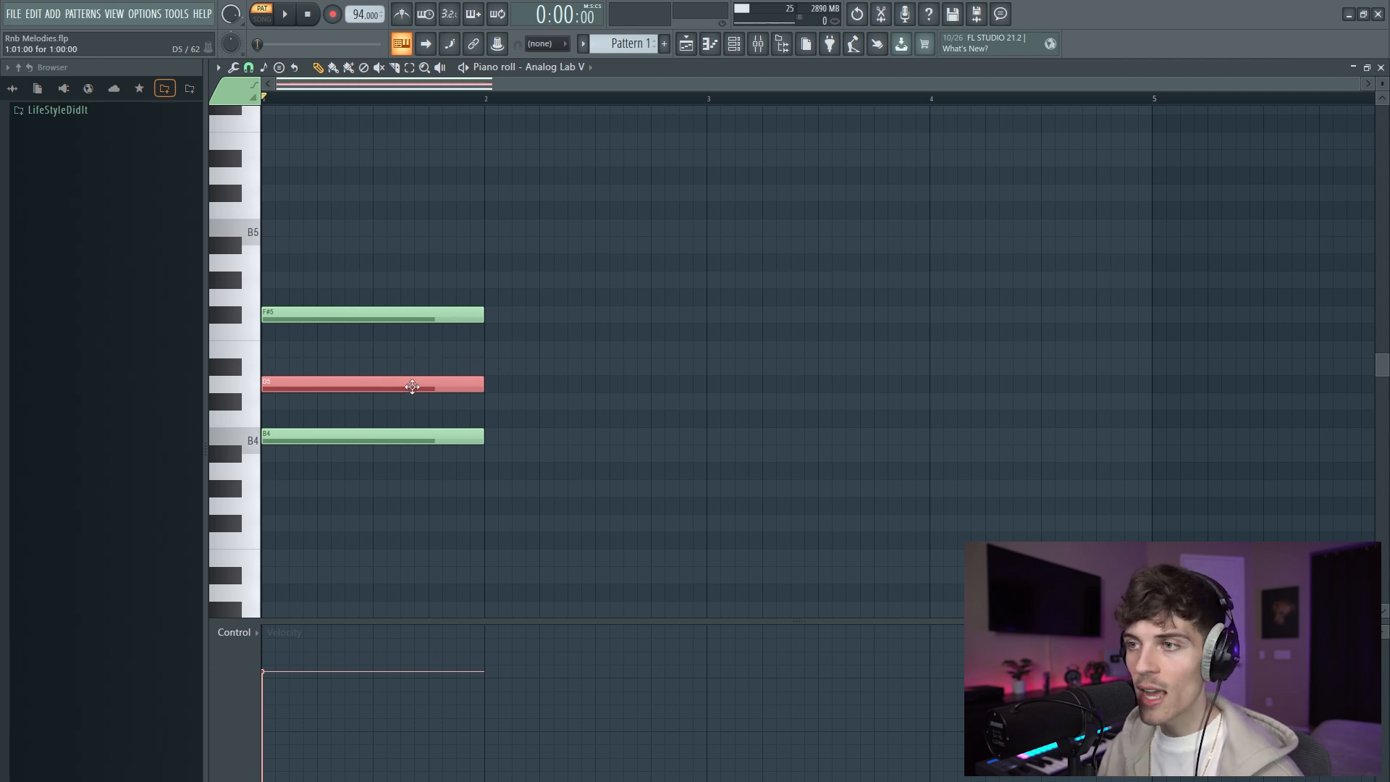
click(521, 394)
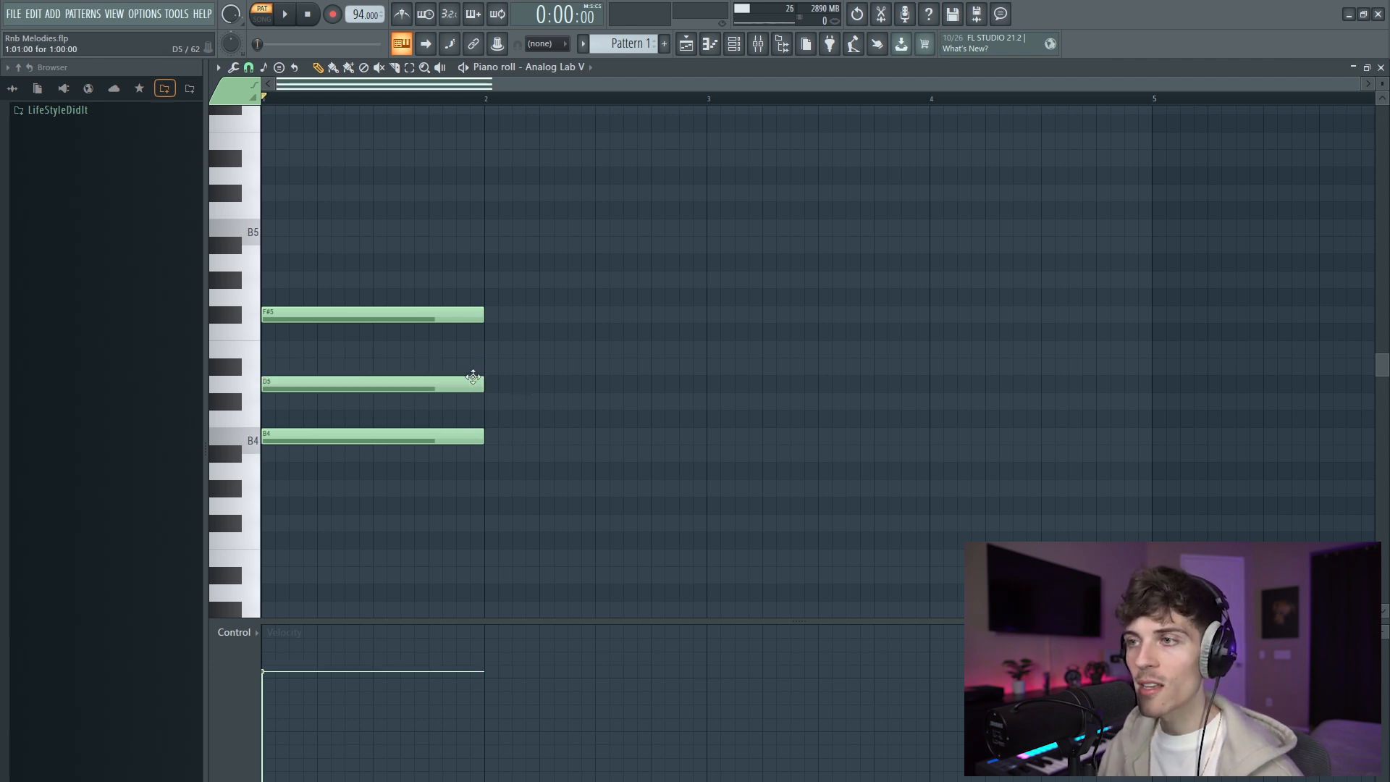
drag(457, 376, 485, 324)
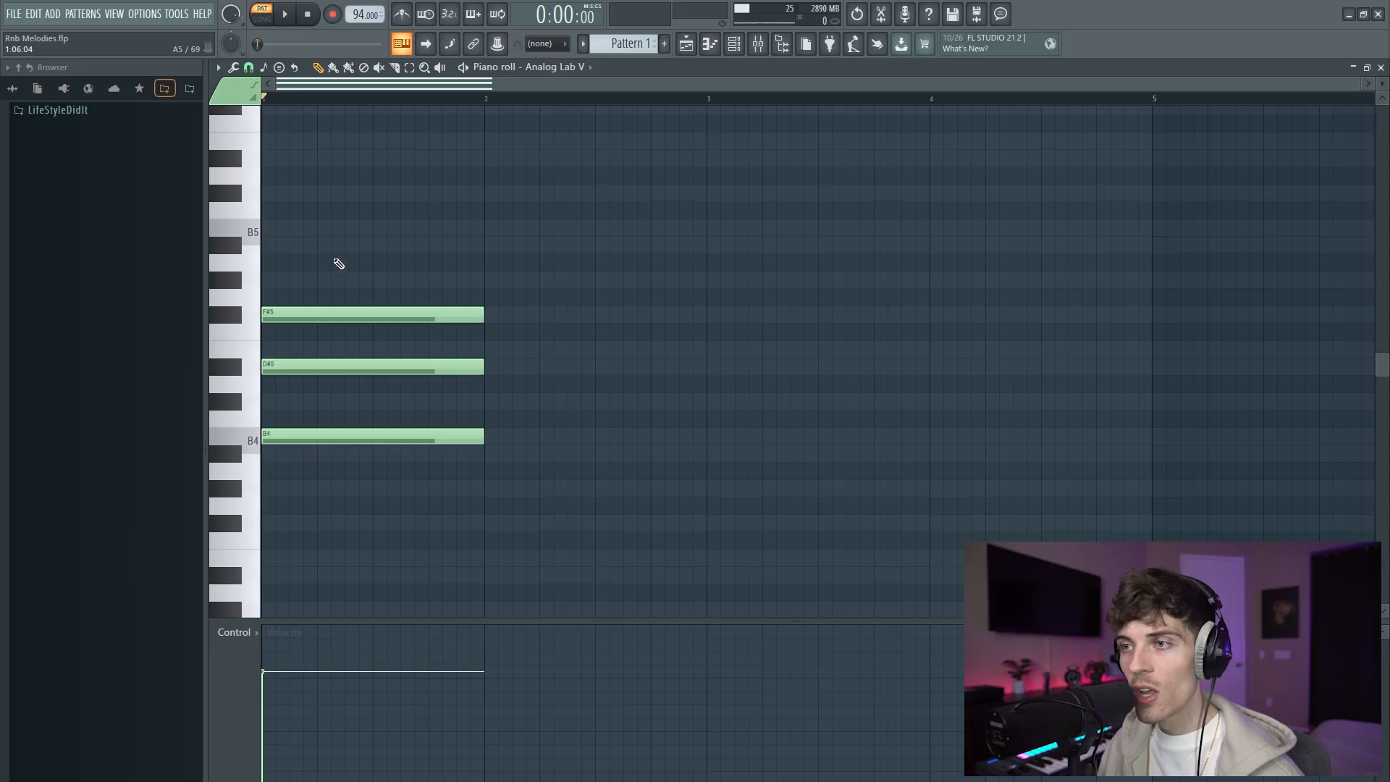
Step: Add a one-bar A#5 on top of the triad in bar 1 to make it a seventh chord
drag(320, 239, 467, 527)
right_click(462, 541)
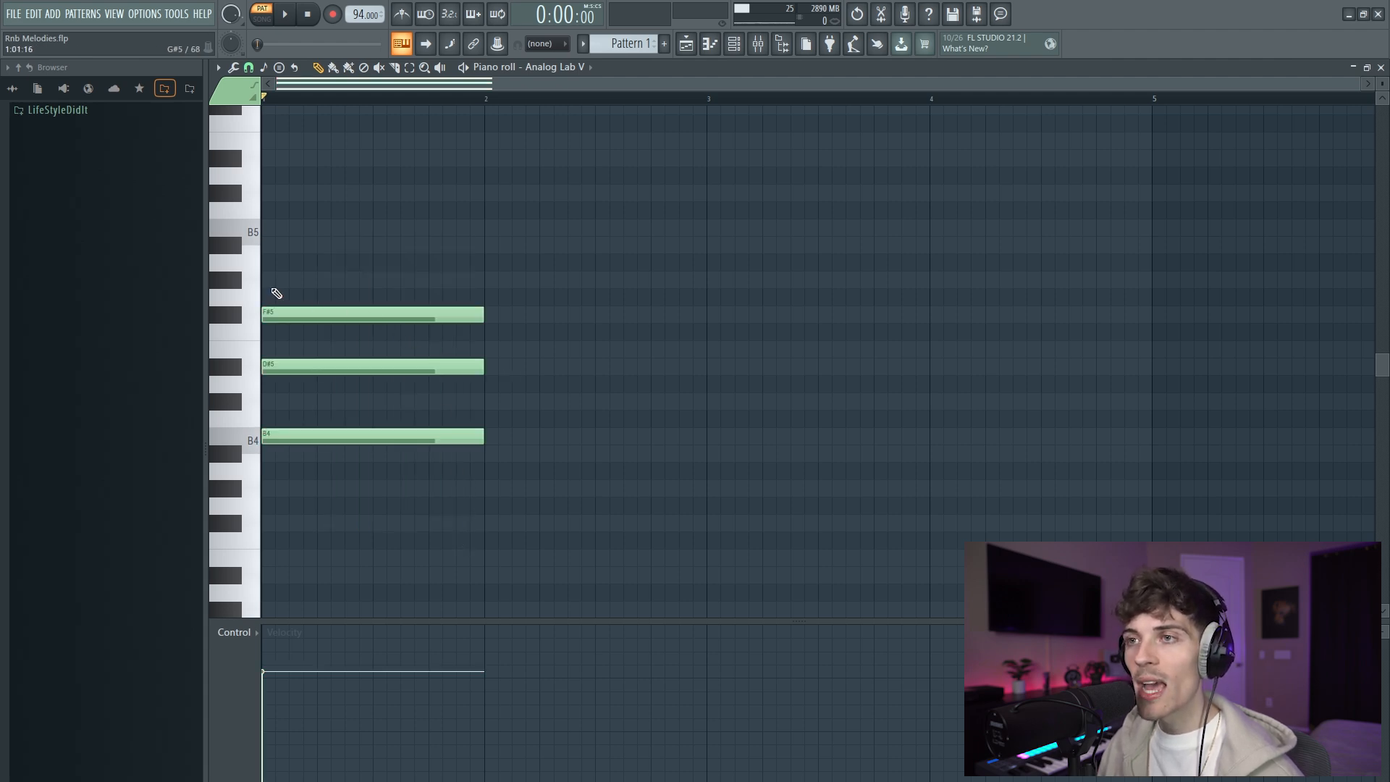
click(290, 247)
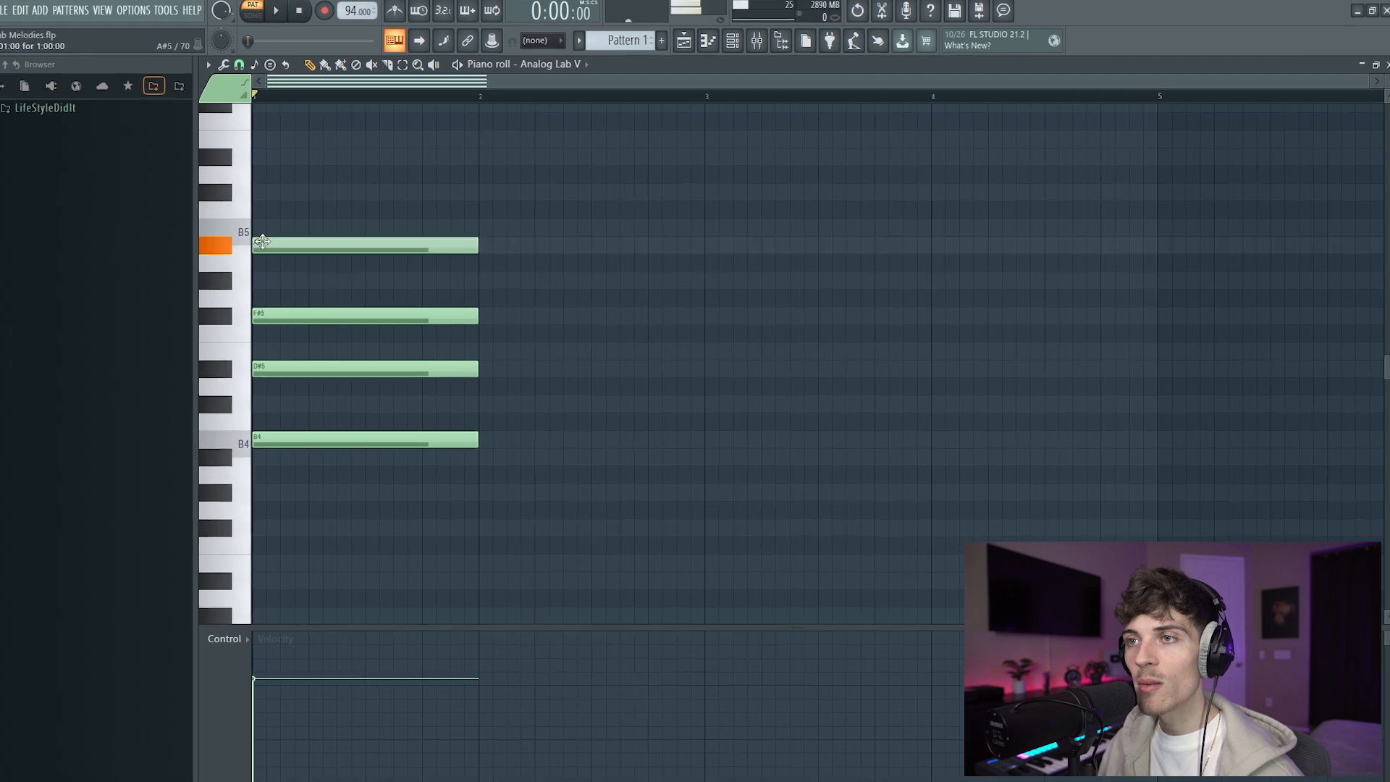
click(471, 436)
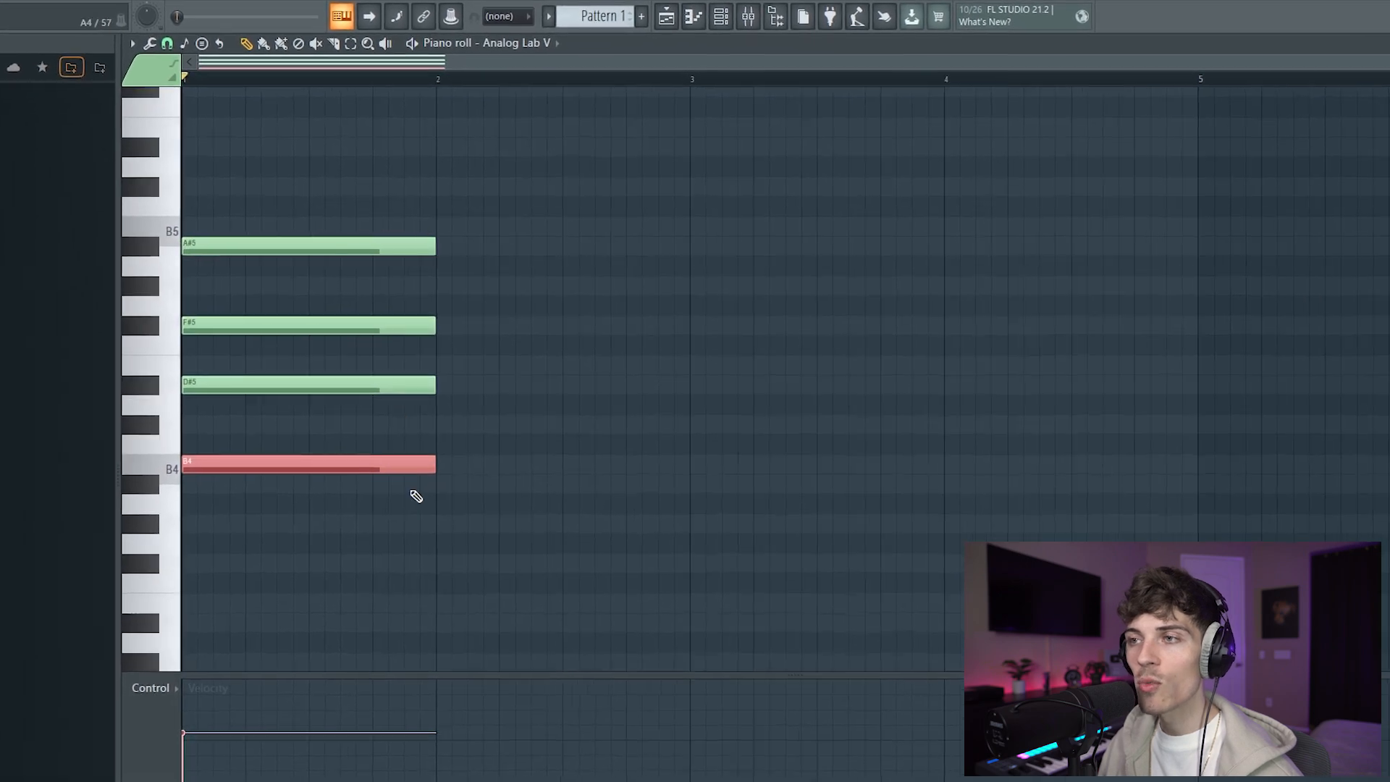
drag(390, 360, 401, 404)
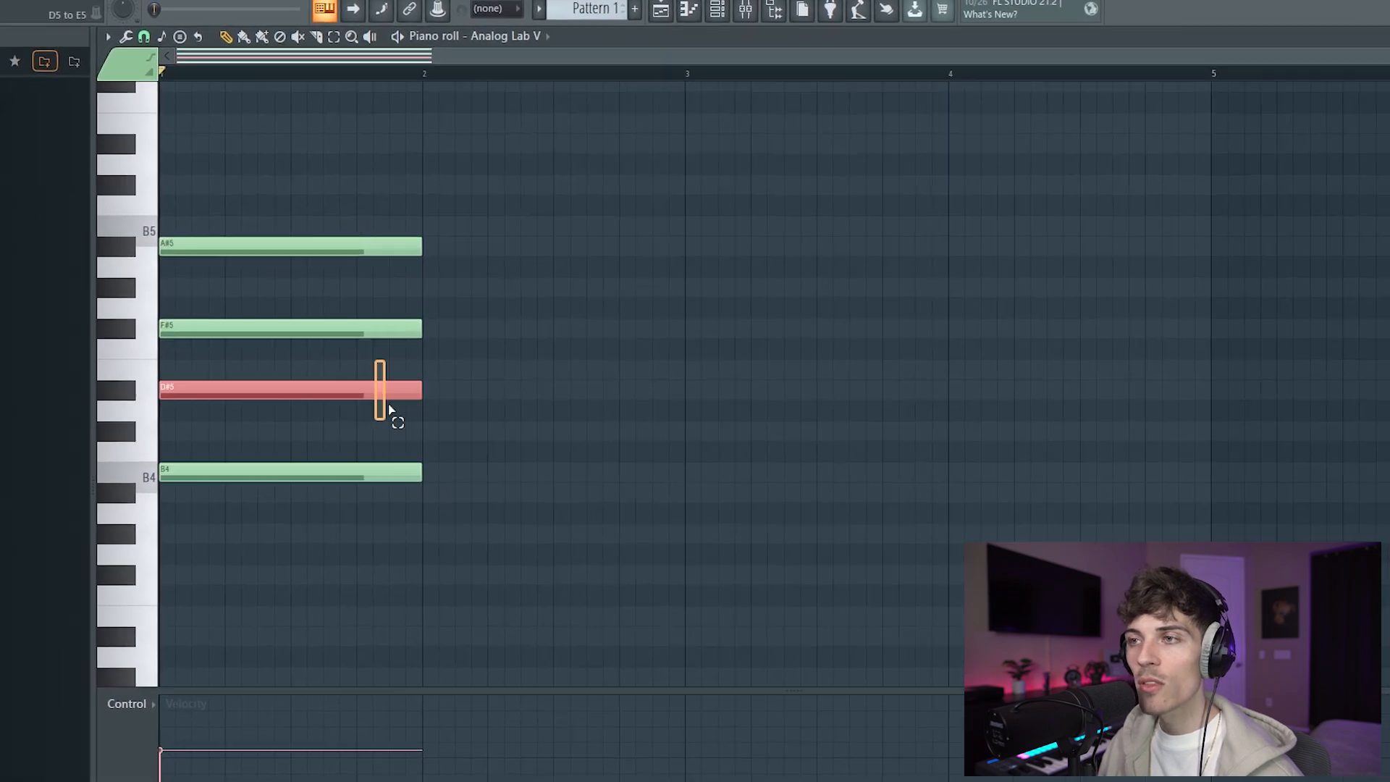
drag(383, 300, 404, 345)
drag(375, 210, 418, 263)
ctrl+click(513, 291)
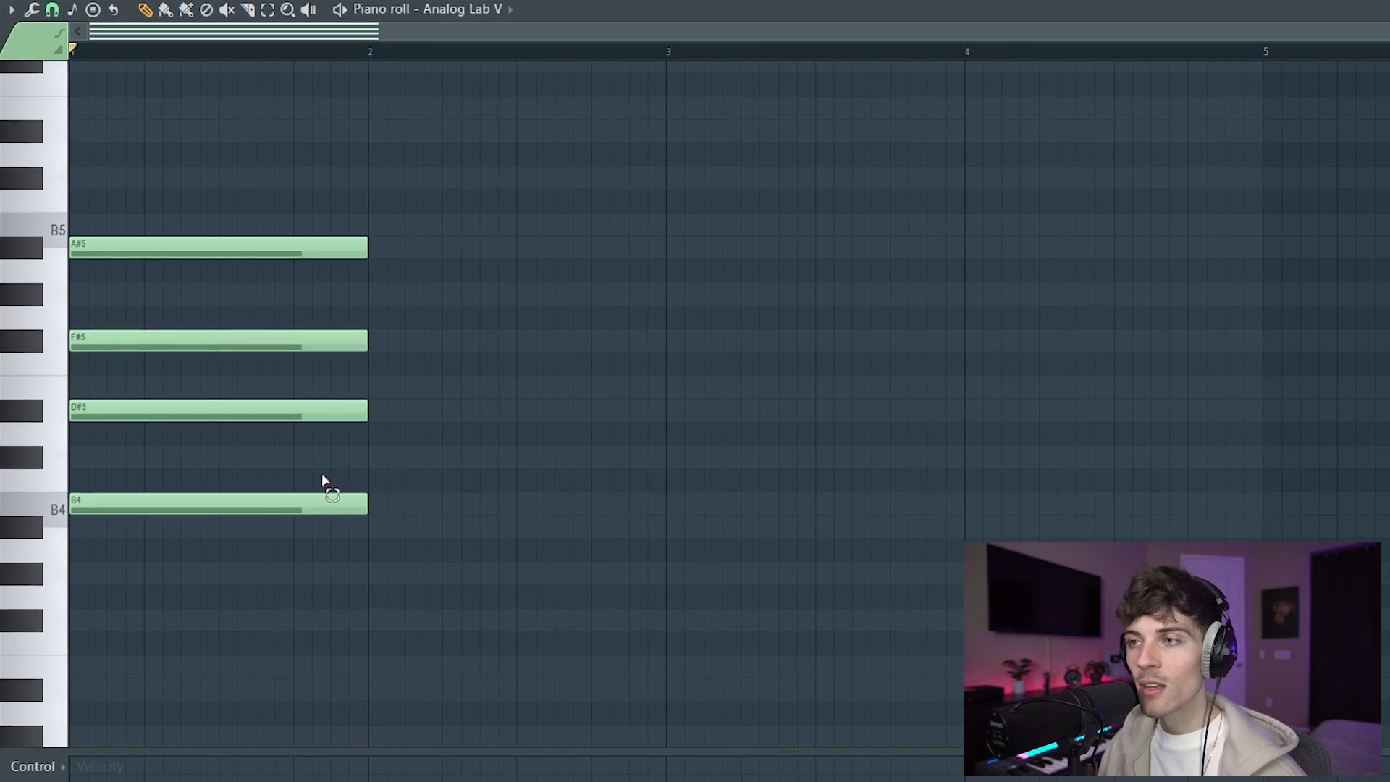
drag(339, 325, 379, 270)
right_click(448, 280)
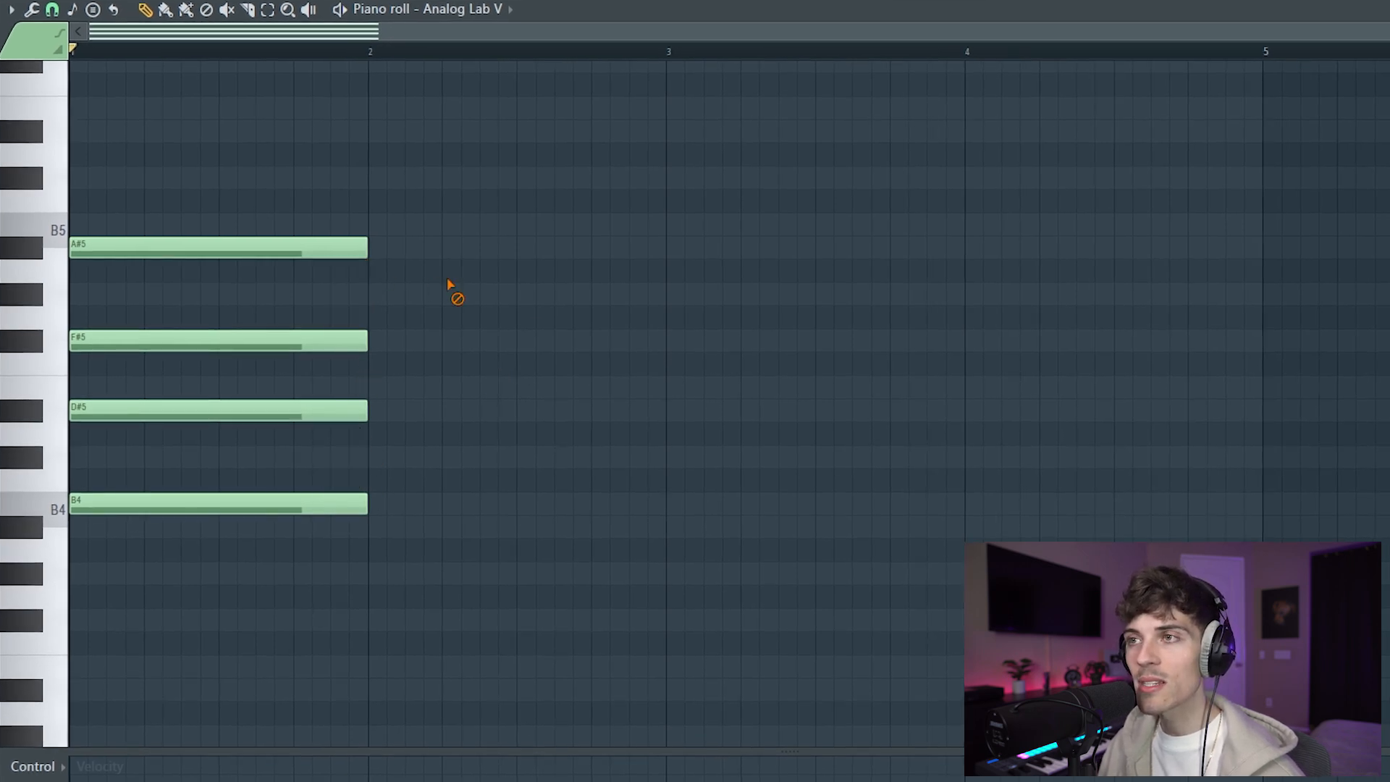
Step: Try extending the bar 1 chord with a one-bar C#6 on top, and remove that note again
click(100, 181)
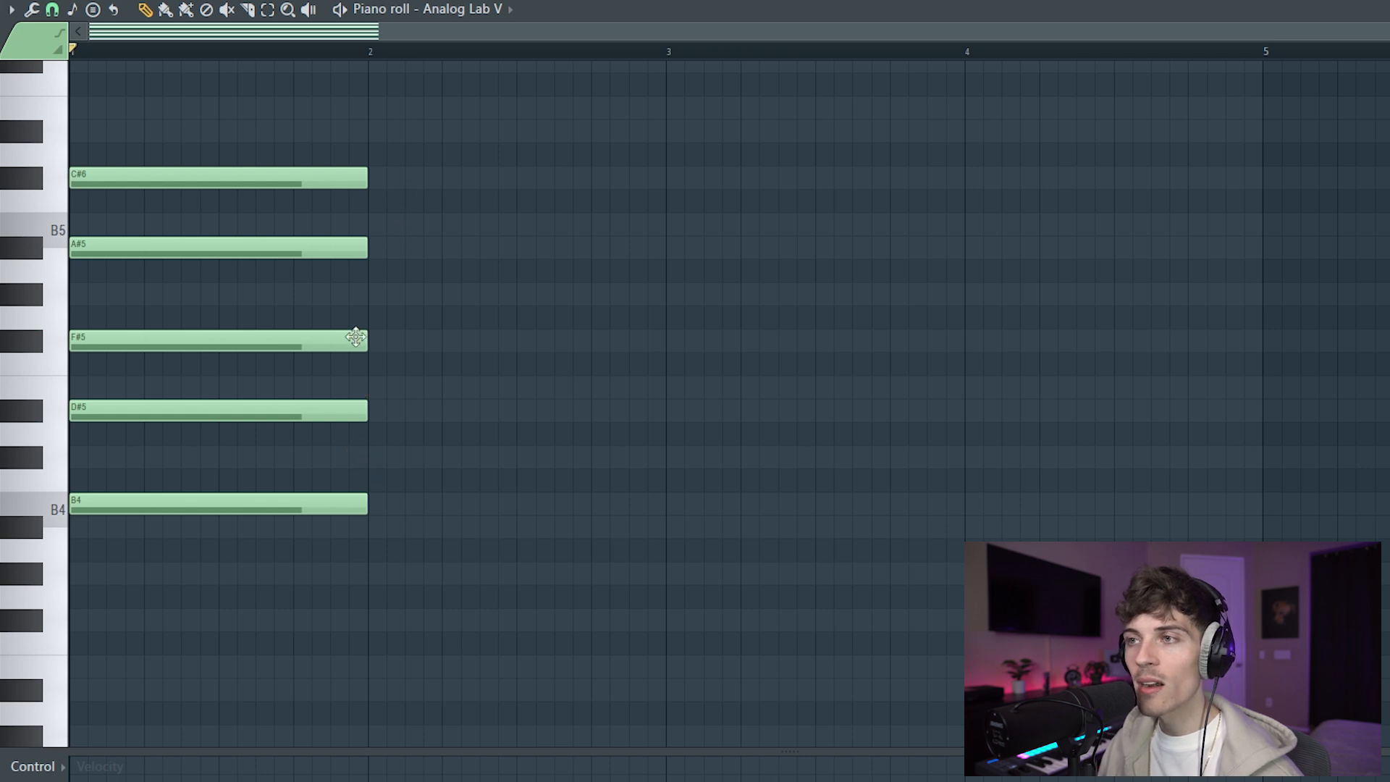
drag(376, 206, 378, 206)
drag(219, 602, 394, 124)
ctrl+click(452, 162)
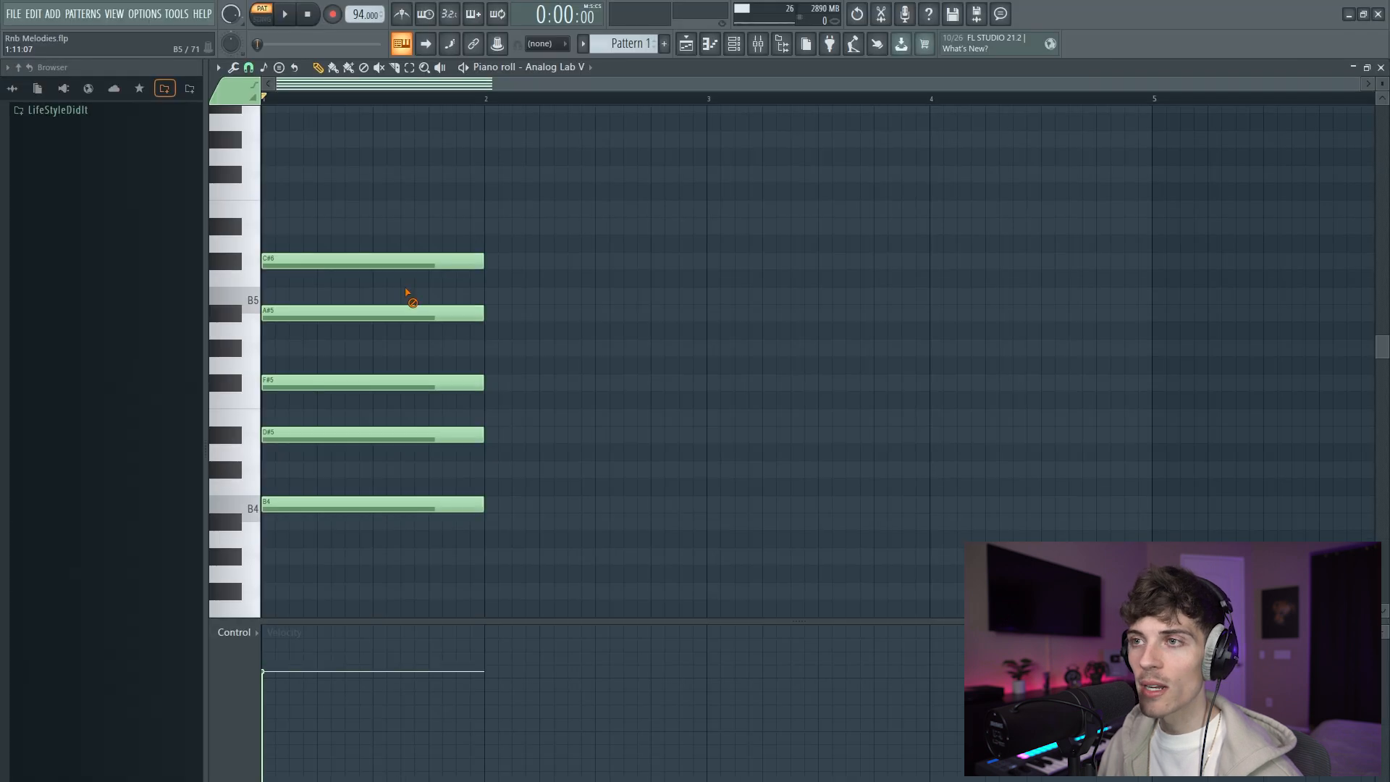
right_click(294, 178)
scroll(446, 243, down, 1)
drag(175, 211, 567, 538)
ctrl+click(636, 498)
ctrl+shift+click(463, 453)
ctrl+shift+click(458, 381)
ctrl+shift+click(440, 329)
drag(426, 243, 471, 270)
ctrl+click(587, 315)
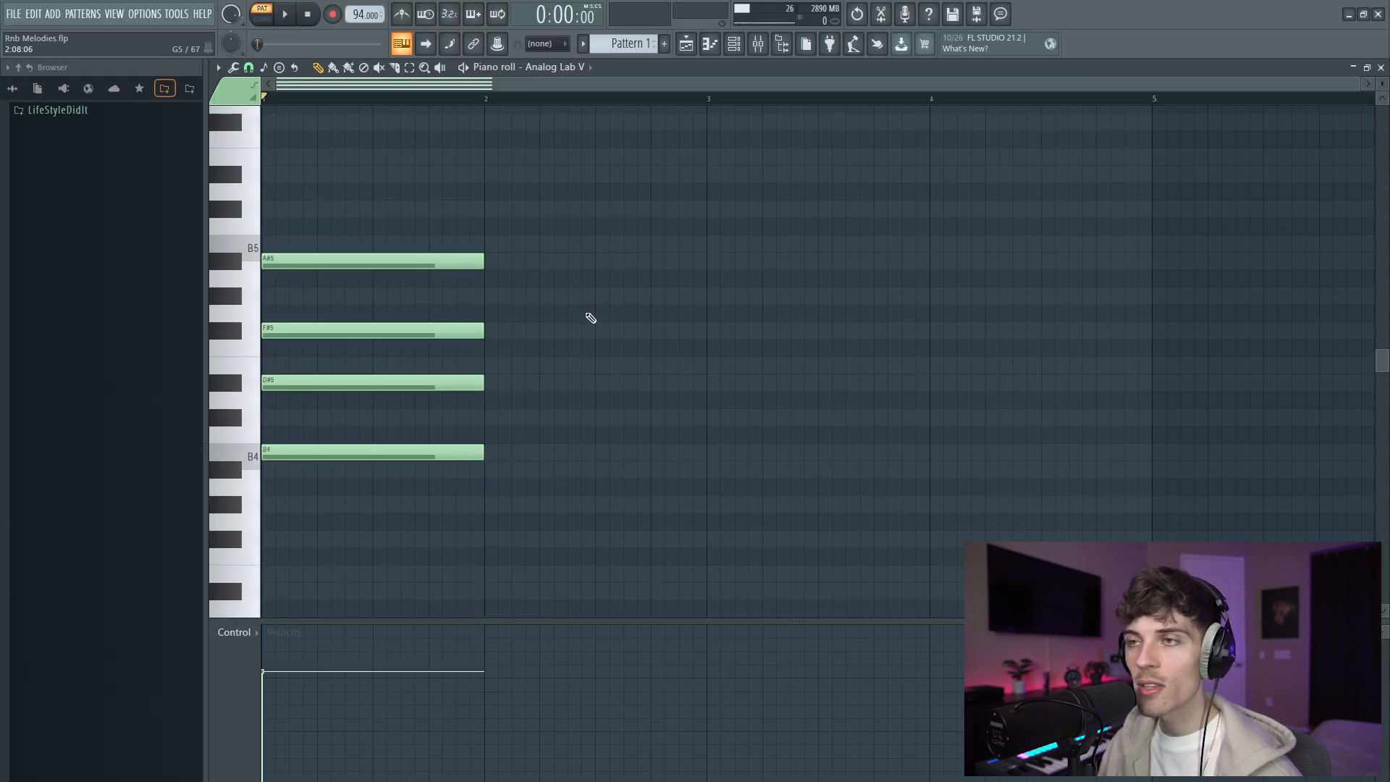
Step: Play back the four-note chord in bar 1 and stop playback
key(space)
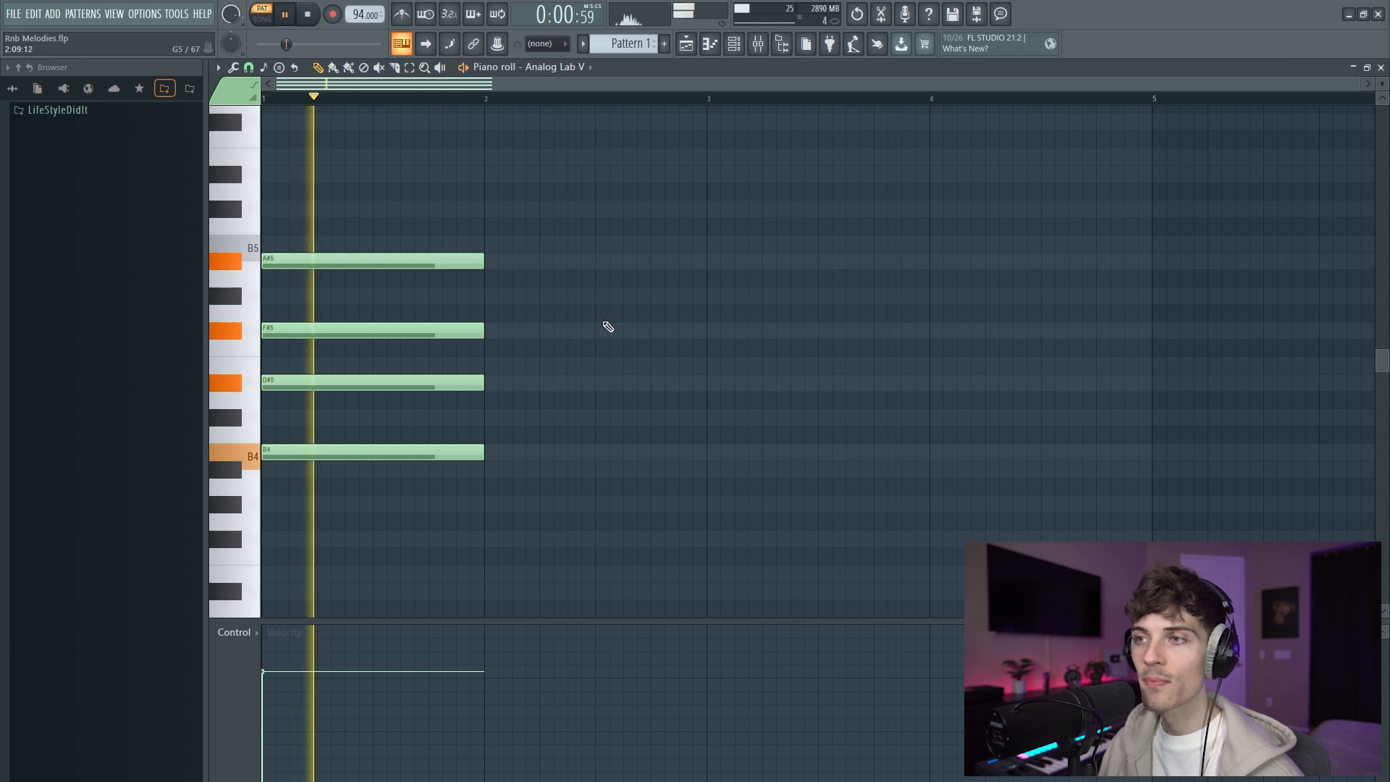
key(space)
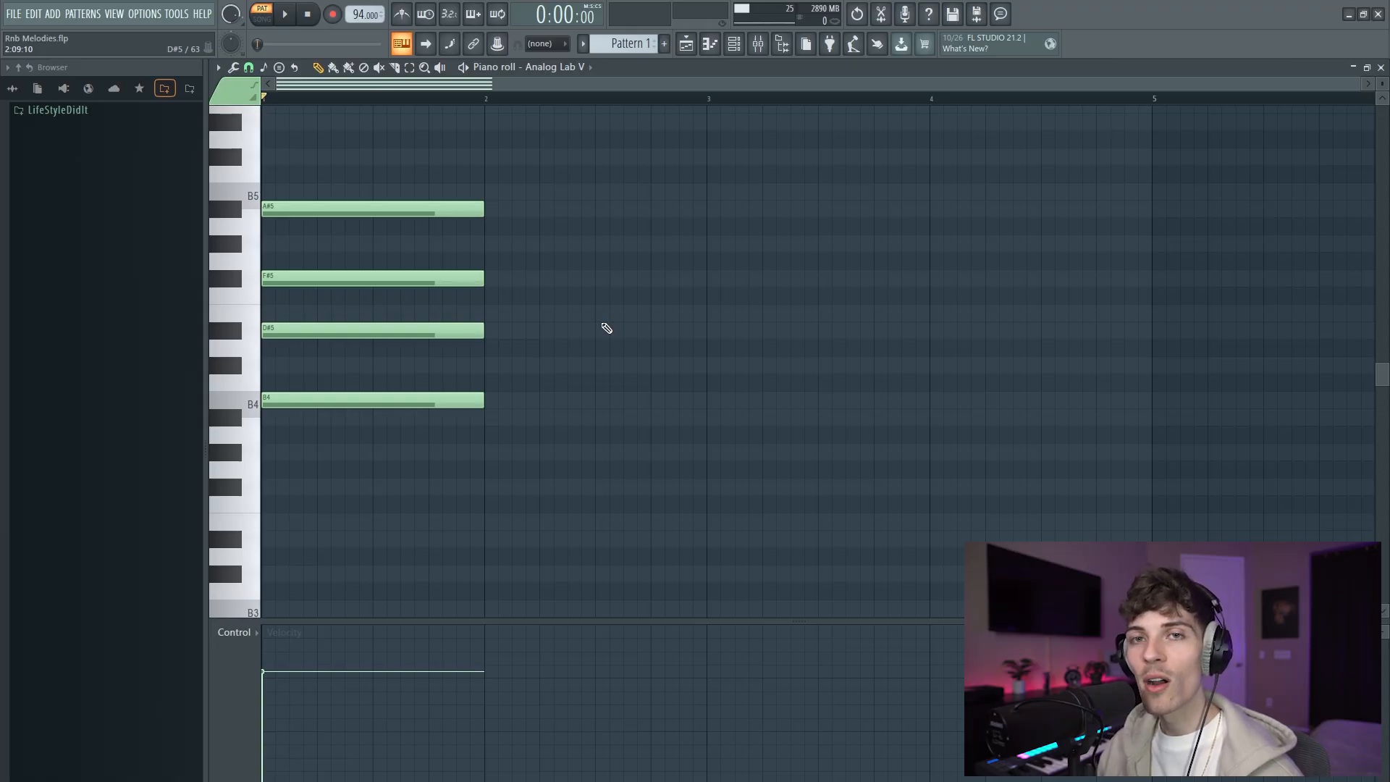
drag(723, 165, 823, 478)
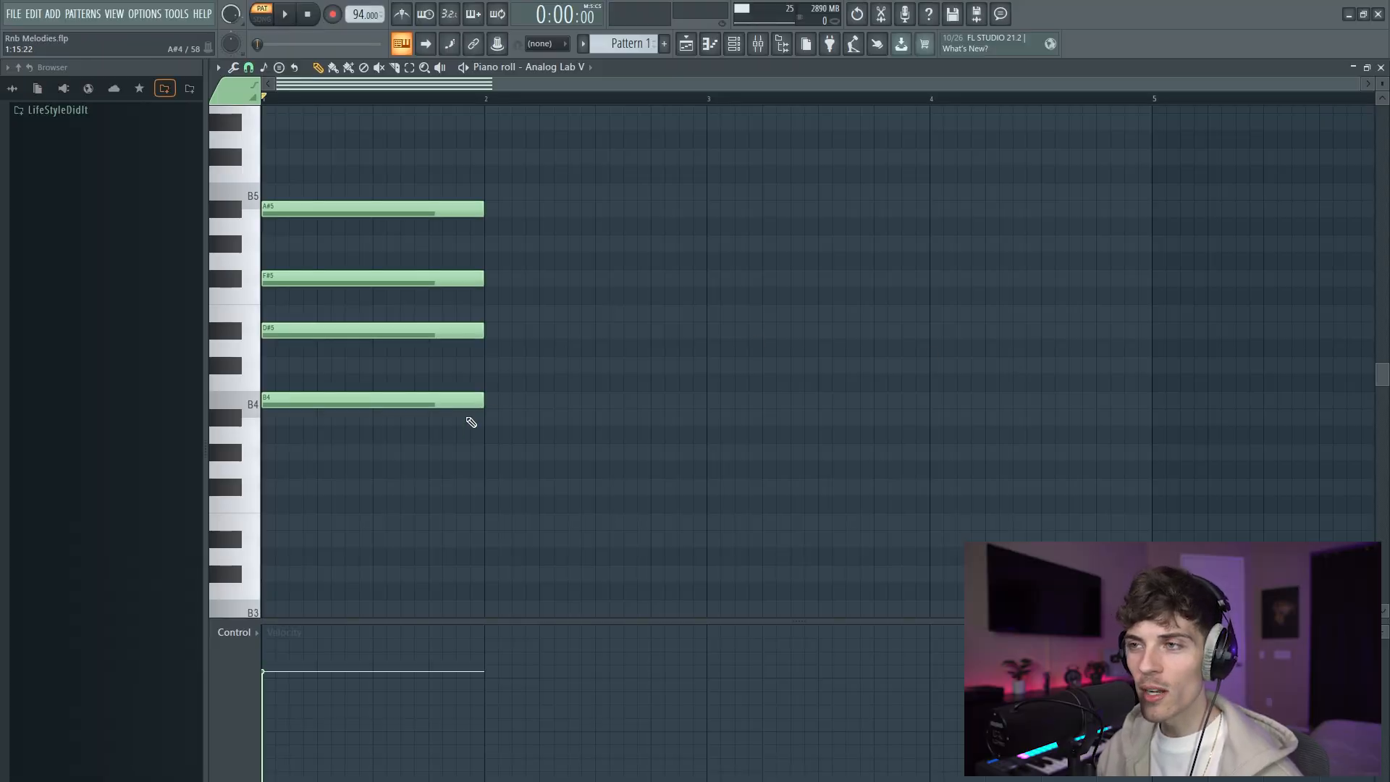
Step: Draw a one-bar triad in bar 2 with the notes G#4, B4 and D#5
click(443, 405)
scroll(466, 410, down, 1)
drag(376, 323, 565, 395)
click(565, 396)
click(490, 402)
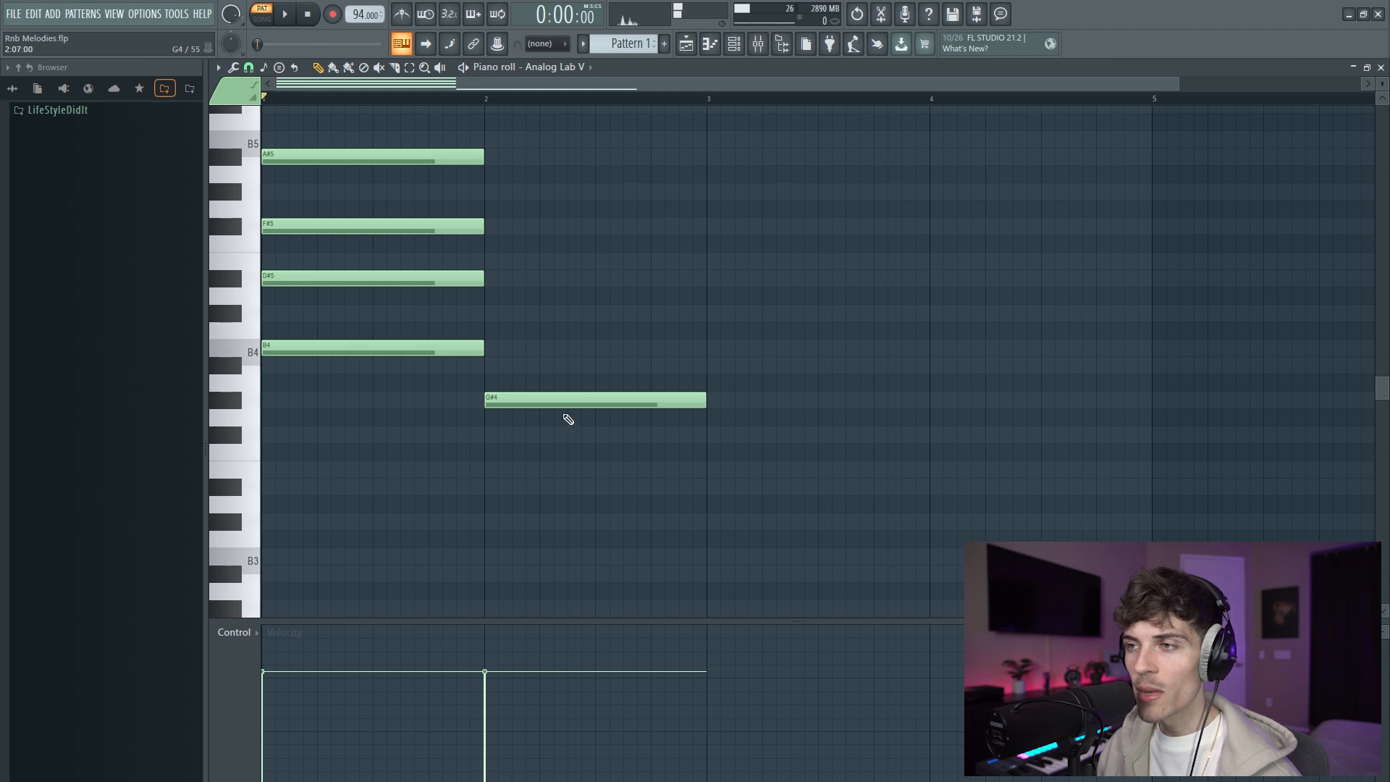
click(491, 436)
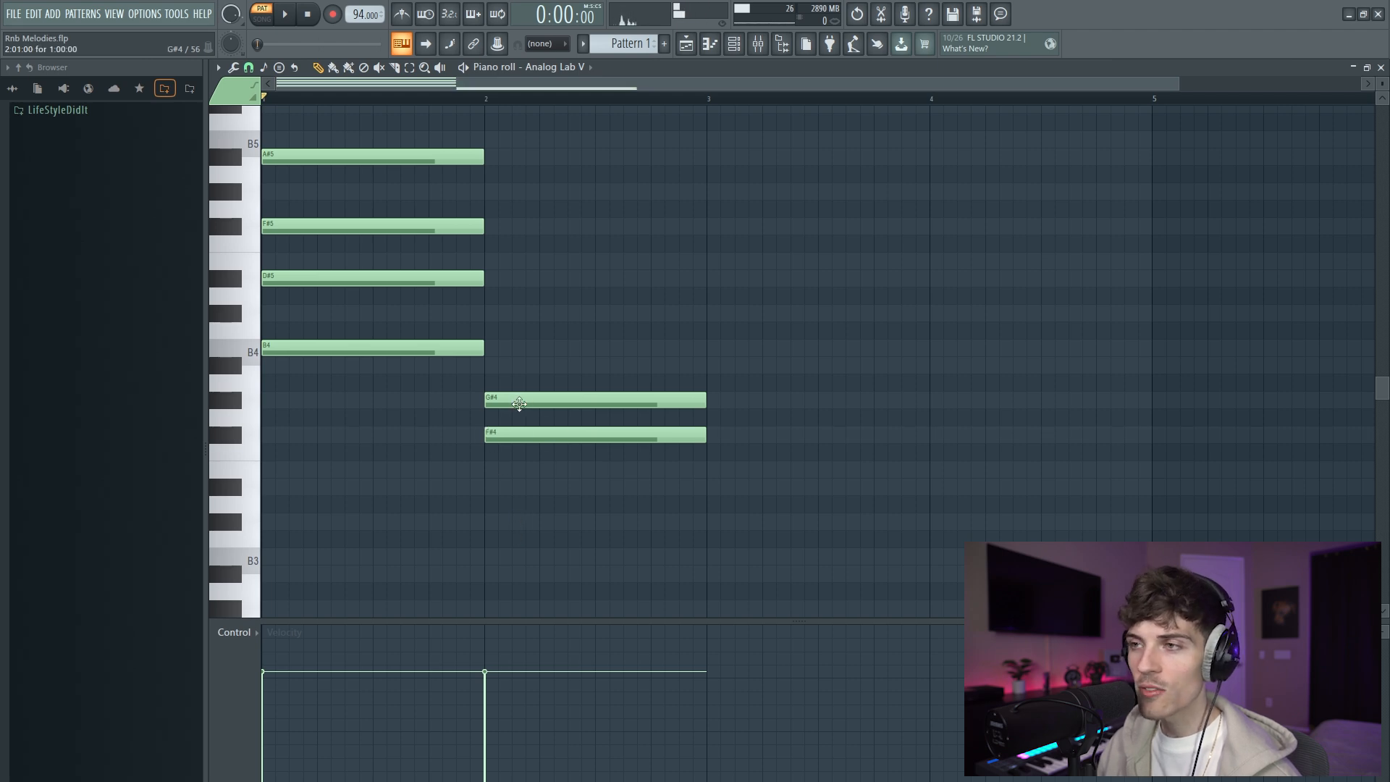
key(ctrl+z)
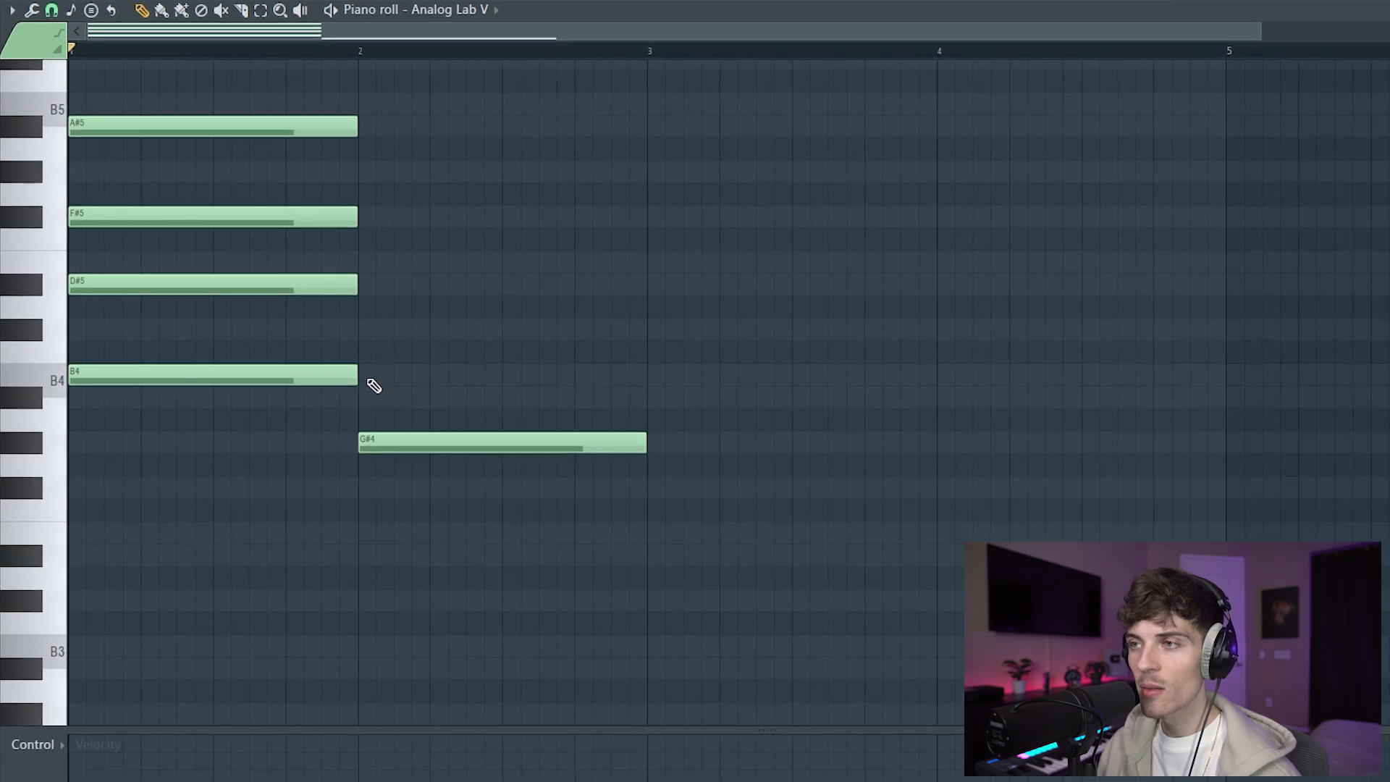
click(372, 374)
click(372, 284)
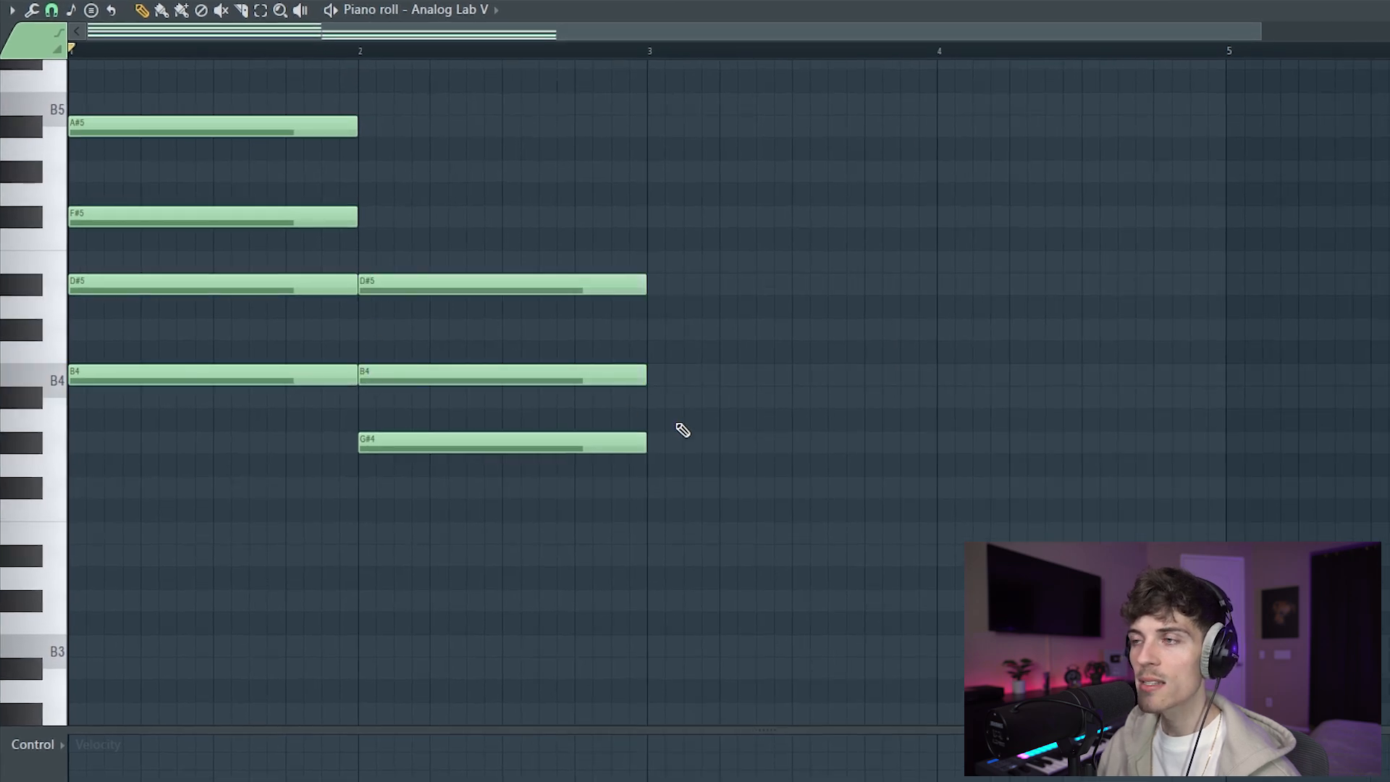
mouse_move(608, 405)
mouse_down()
mouse_move(630, 396)
mouse_move(658, 326)
mouse_move(617, 380)
mouse_up()
mouse_move(434, 543)
mouse_down()
mouse_move(570, 228)
mouse_move(710, 141)
mouse_up()
right_click(710, 142)
drag(587, 419, 630, 498)
drag(565, 352, 600, 396)
ctrl+shift+click(561, 284)
right_click(820, 307)
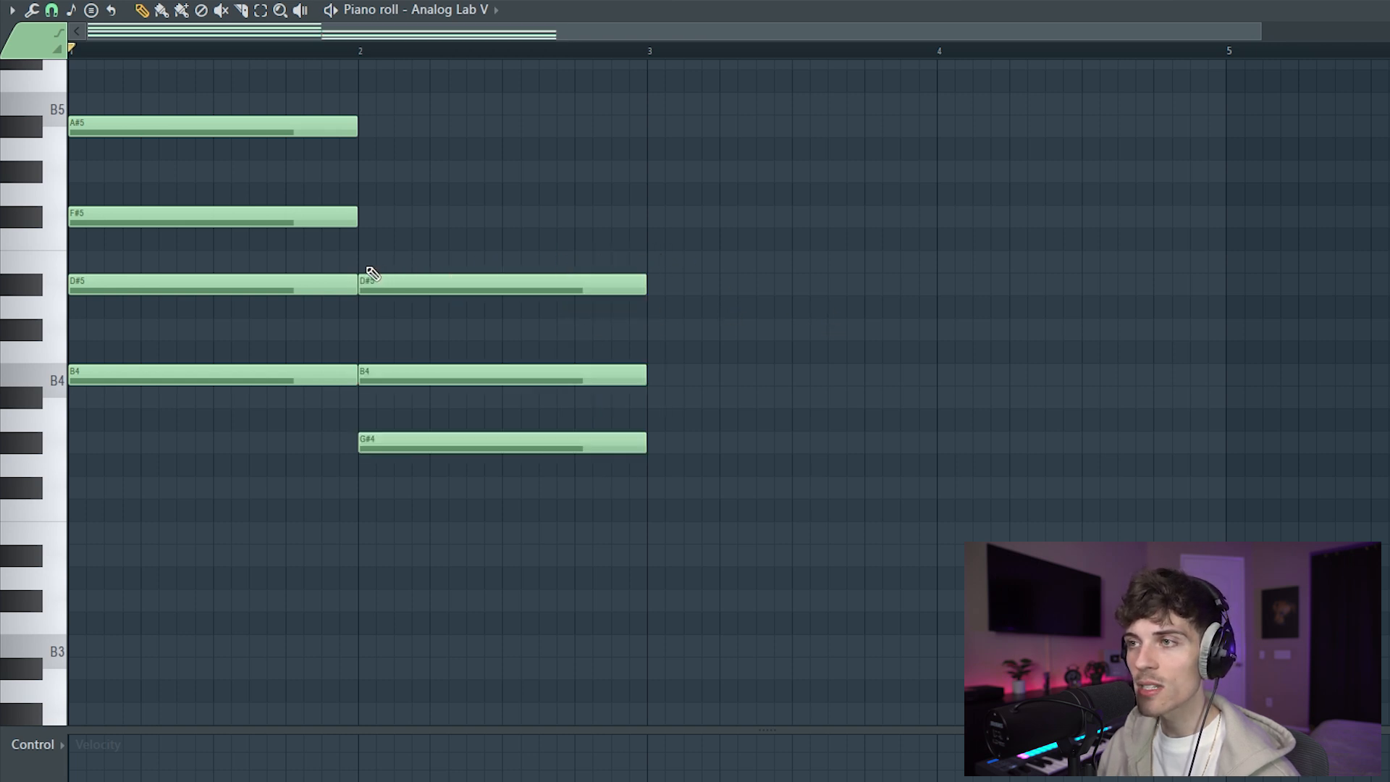
Step: Add a one-bar F#5 on top of the G#4 chord in bar 2
click(364, 218)
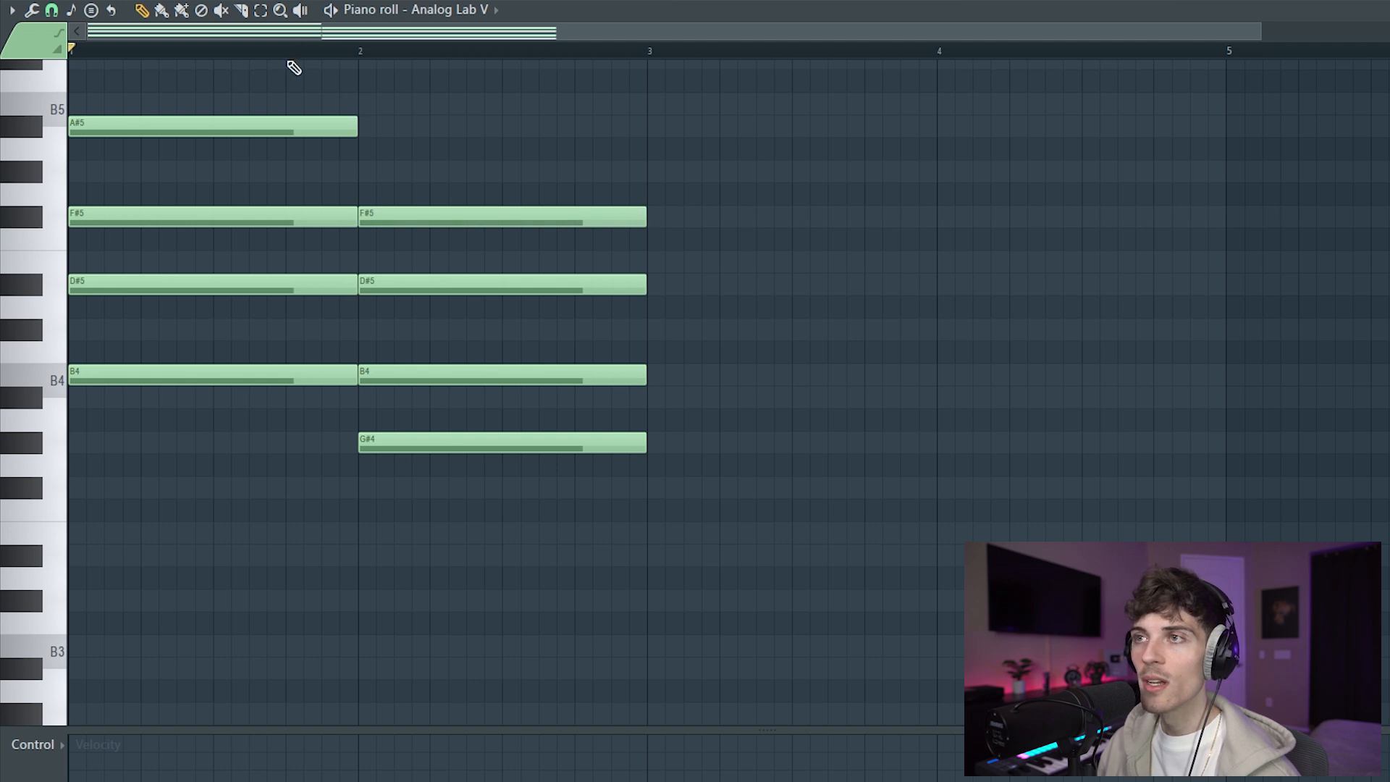
drag(425, 579, 713, 70)
right_click(749, 232)
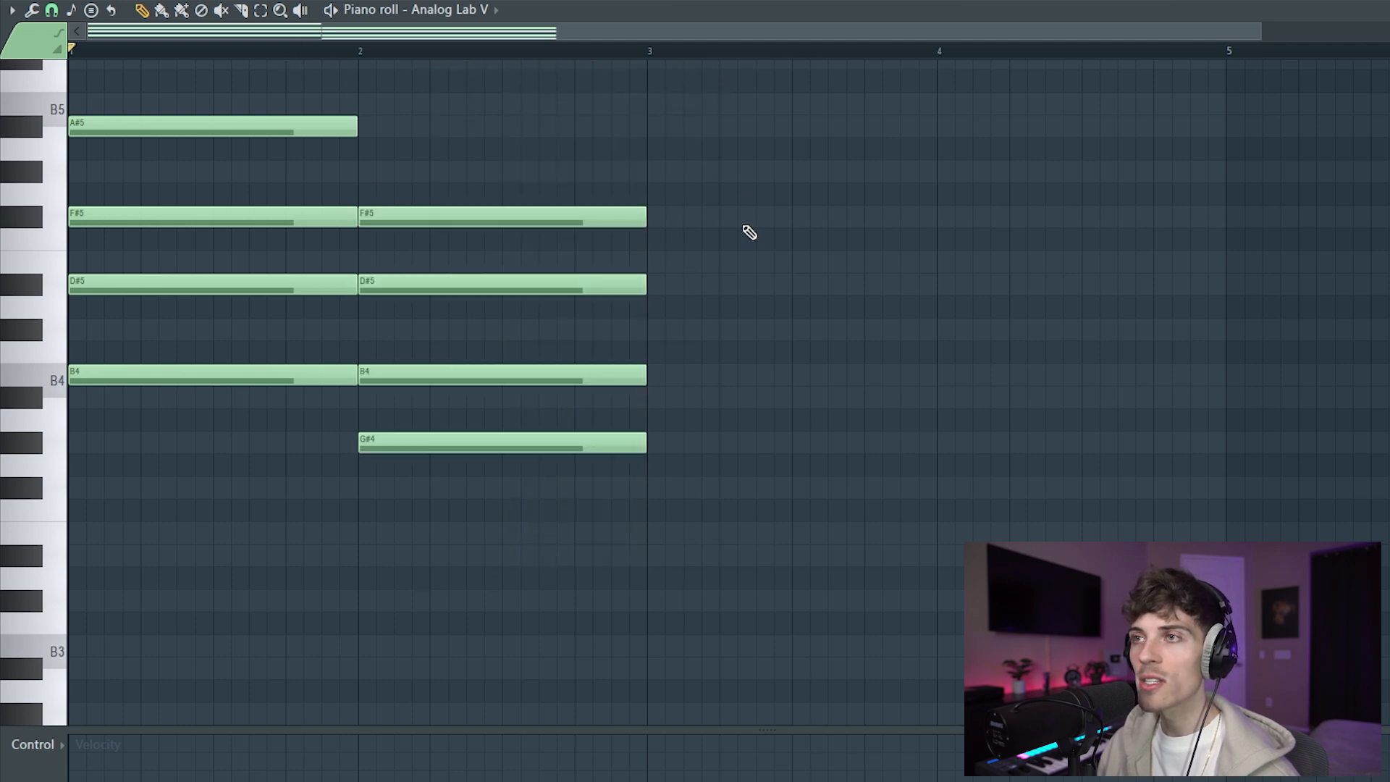
Step: Play back the chords in bars 1 and 2 and highlight their root notes, B4 and G#4
drag(283, 217, 270, 221)
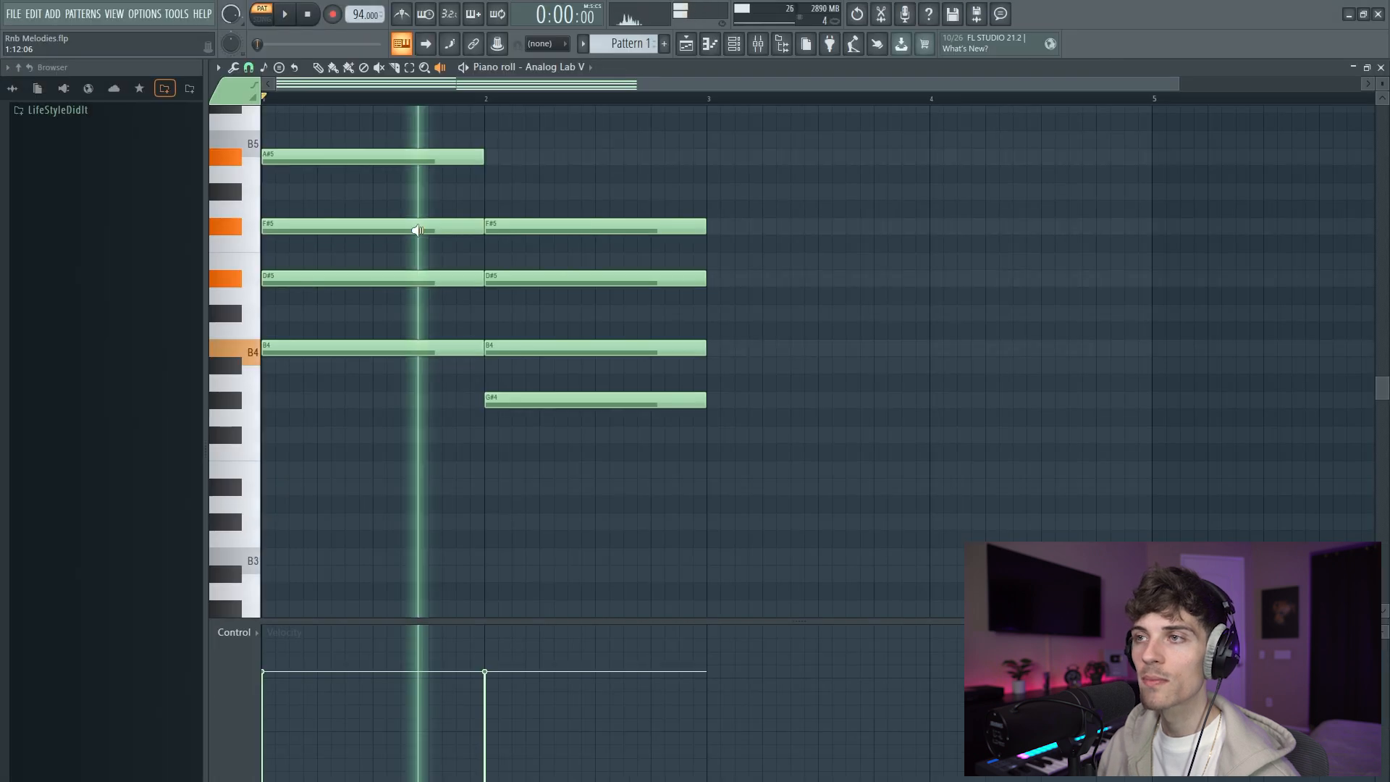
click(592, 275)
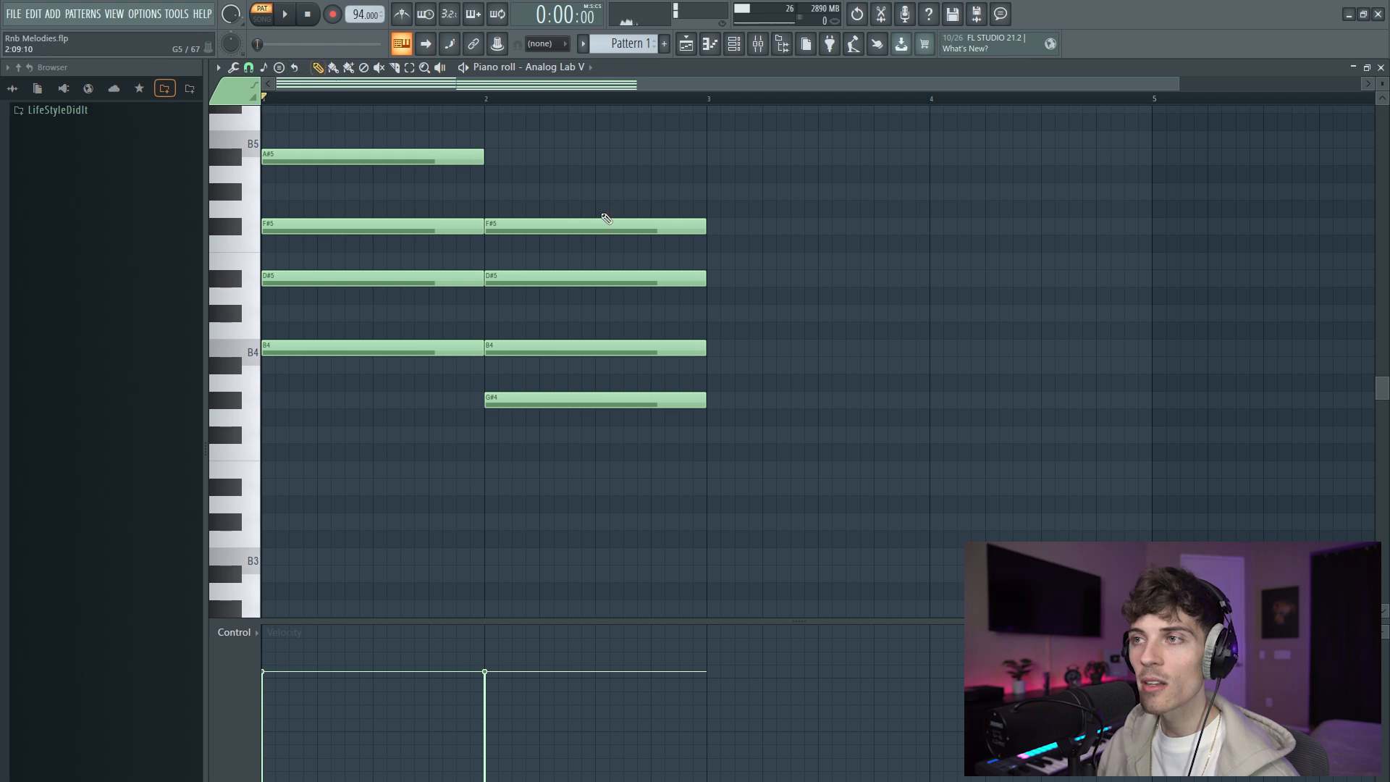
drag(541, 194, 605, 373)
drag(406, 322, 422, 406)
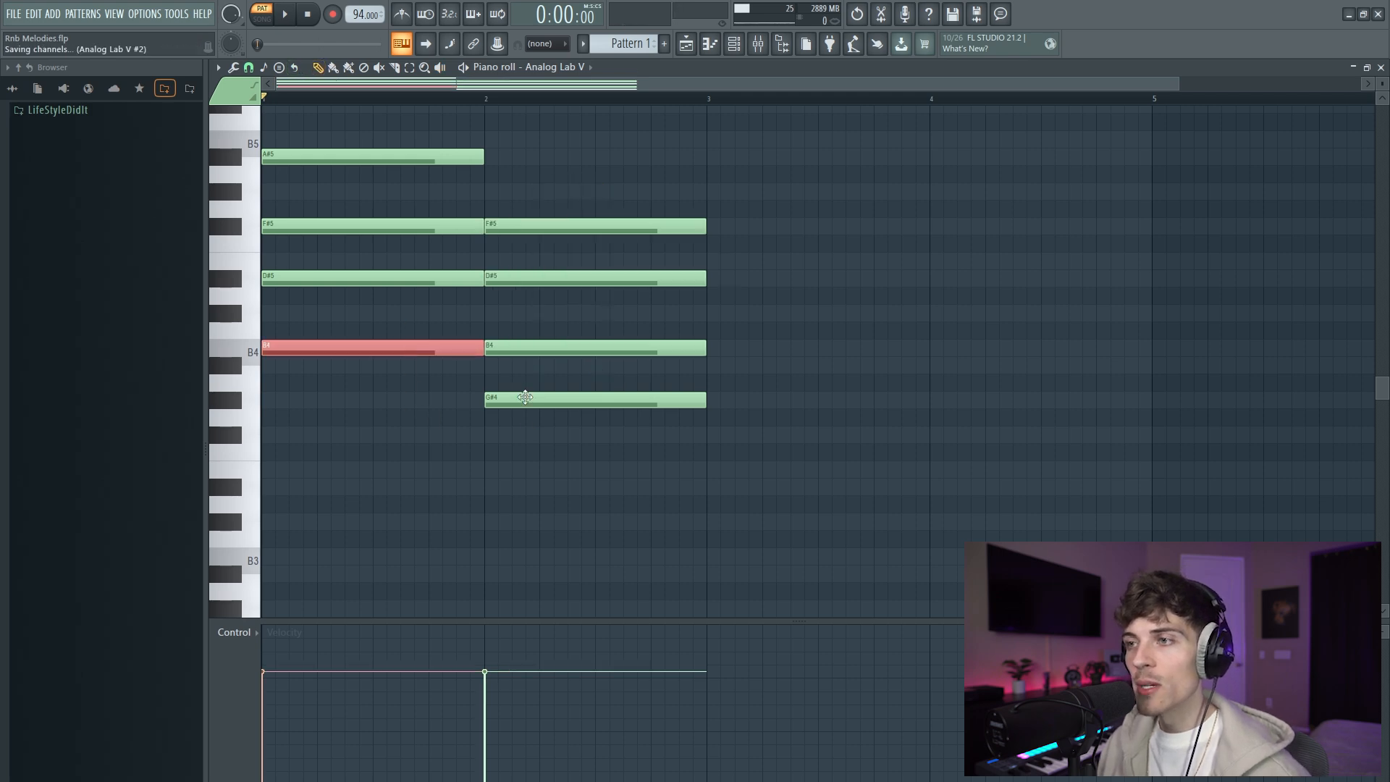
drag(524, 388, 588, 477)
right_click(620, 500)
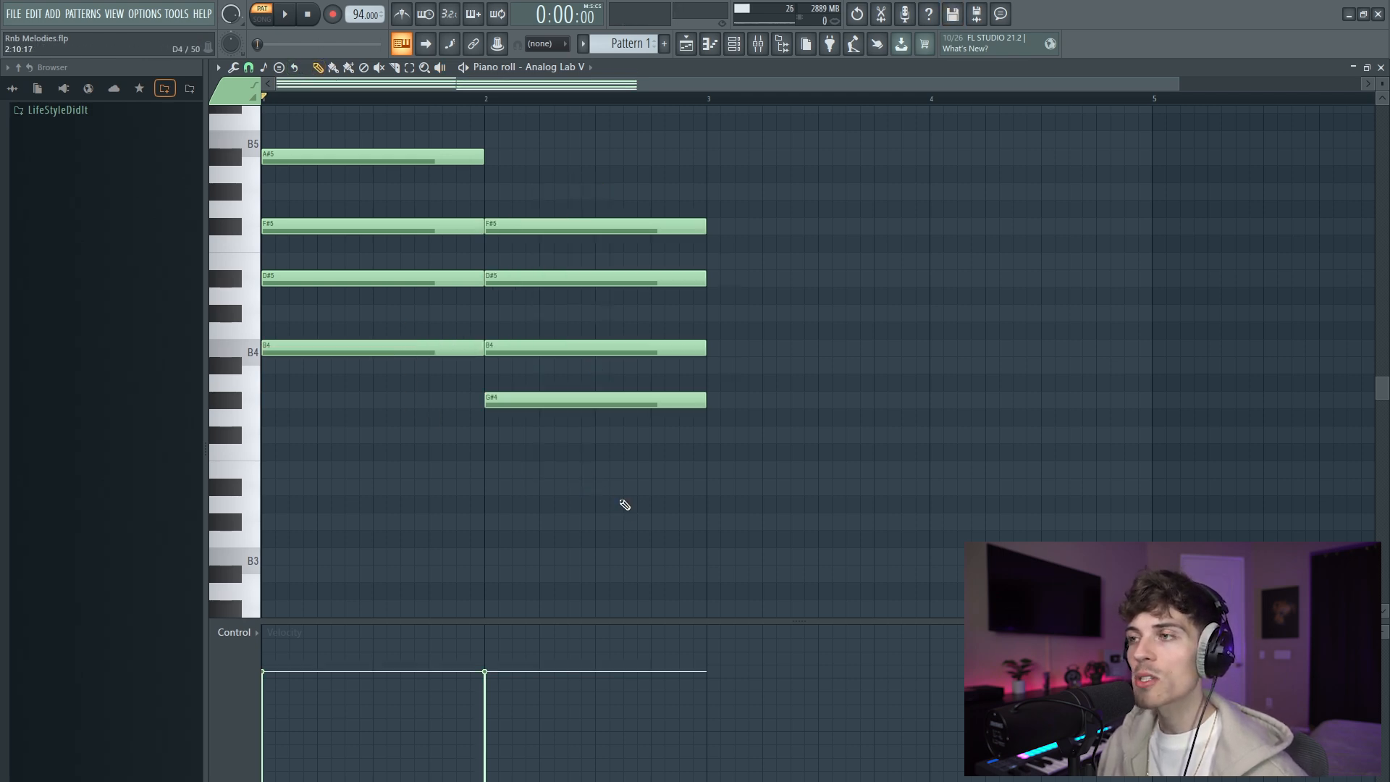
drag(569, 392, 623, 438)
right_click(662, 447)
Step: Draw a one-bar A#4 in bar 3 as the root of the third chord
click(709, 366)
drag(755, 320, 826, 427)
right_click(798, 456)
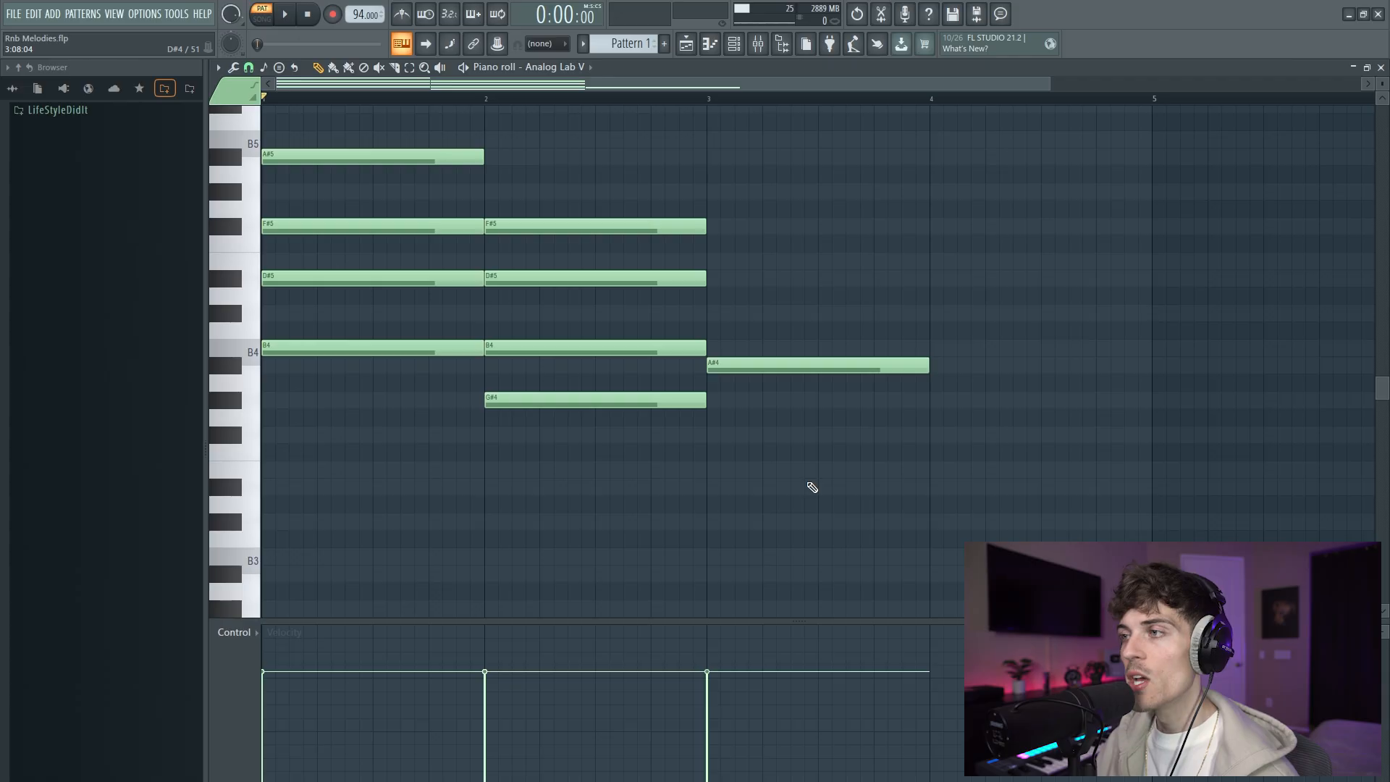
scroll(813, 487, up, 1)
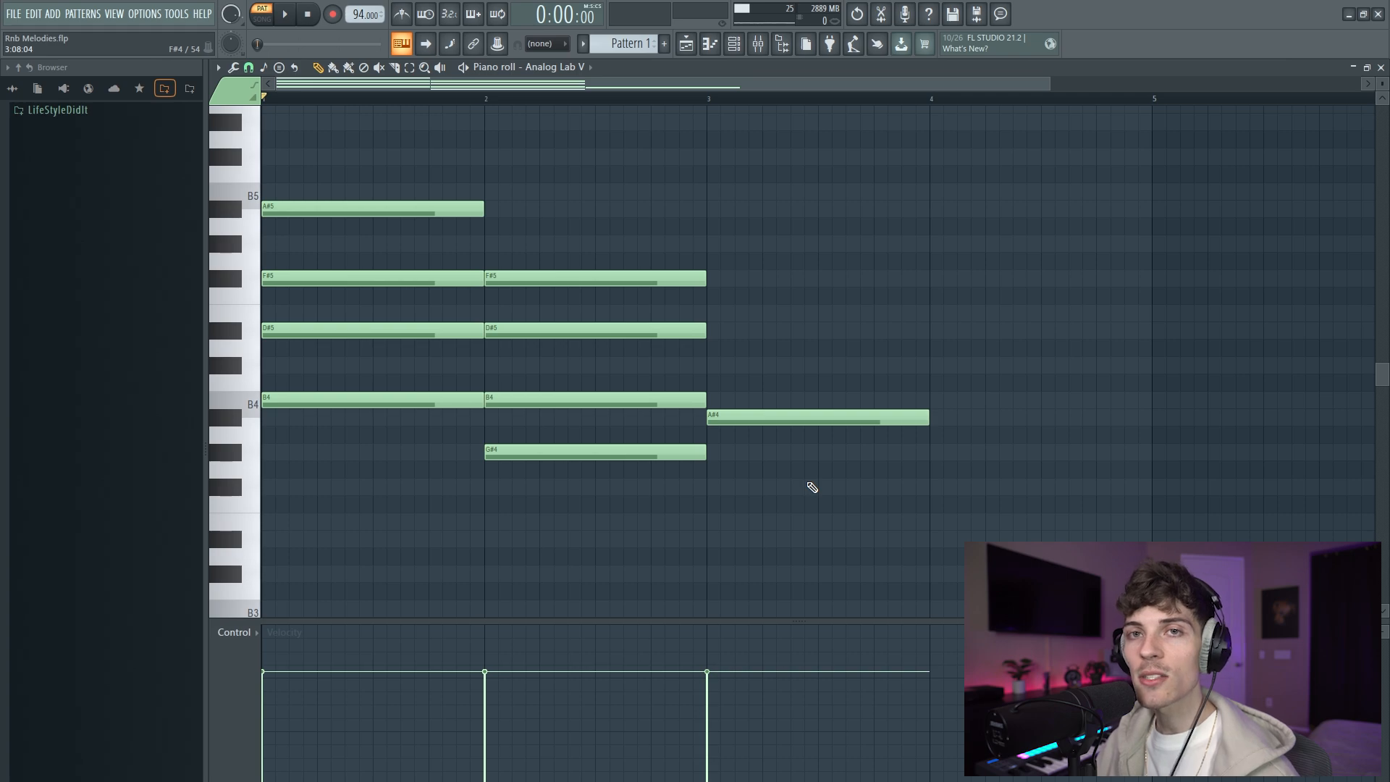
drag(758, 360, 839, 472)
ctrl+click(837, 483)
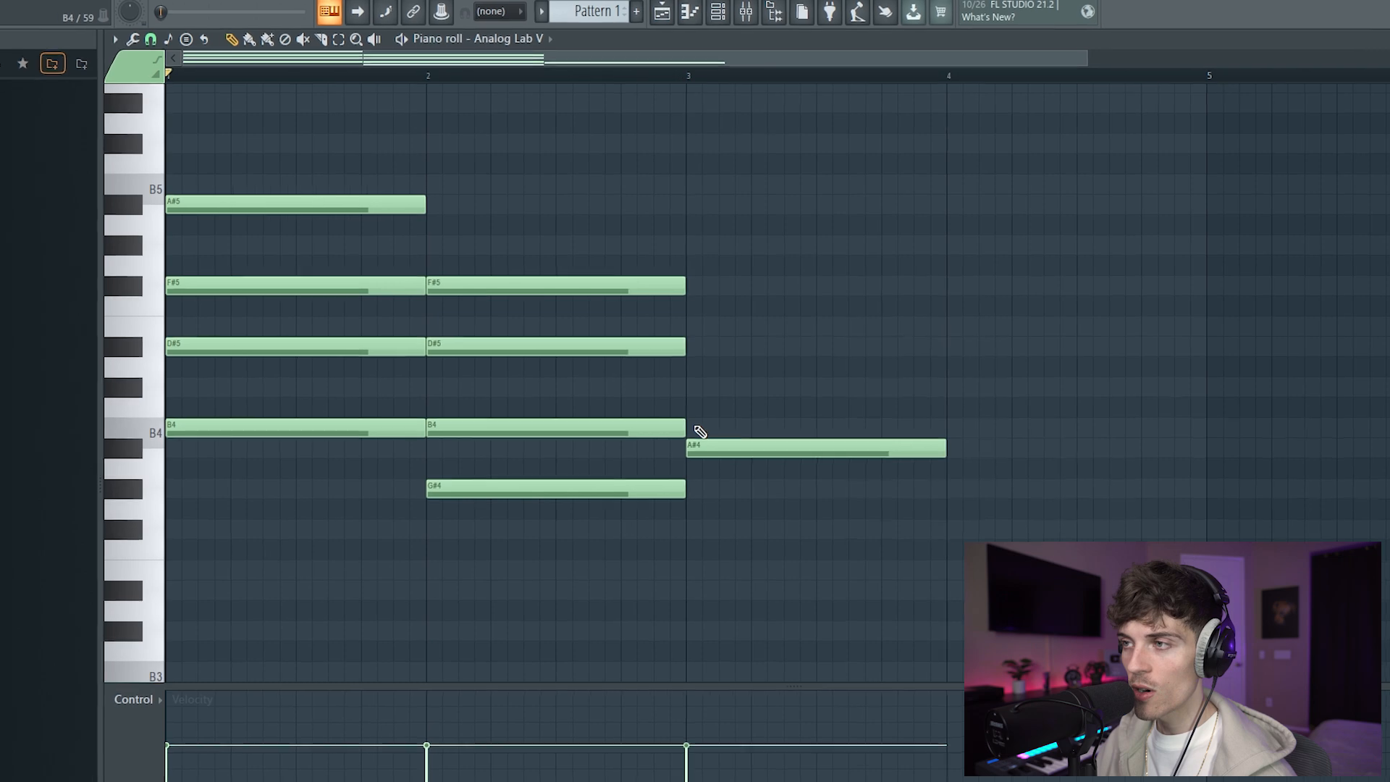
Step: Stack one-bar D5, F5 and G#5 notes above the A#4 in bar 3
click(682, 378)
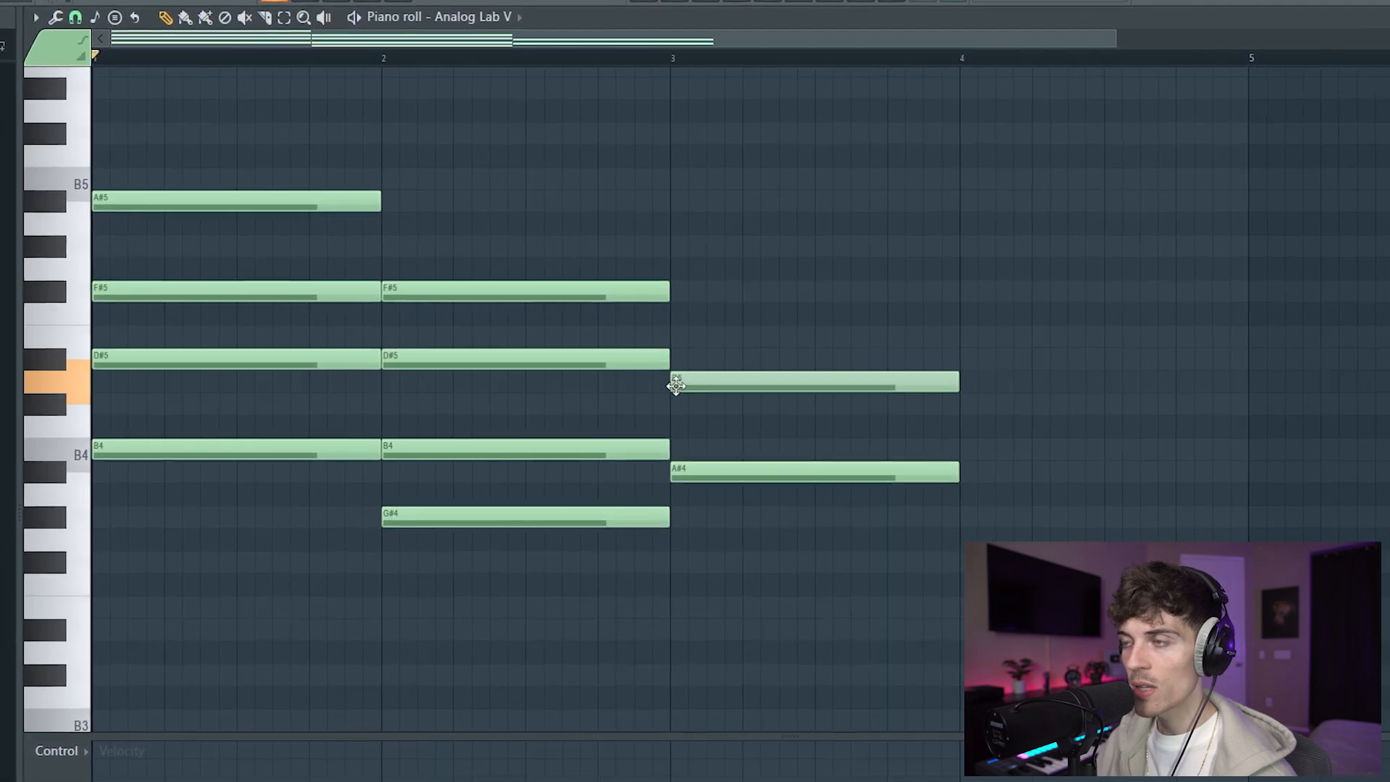
drag(732, 347, 978, 418)
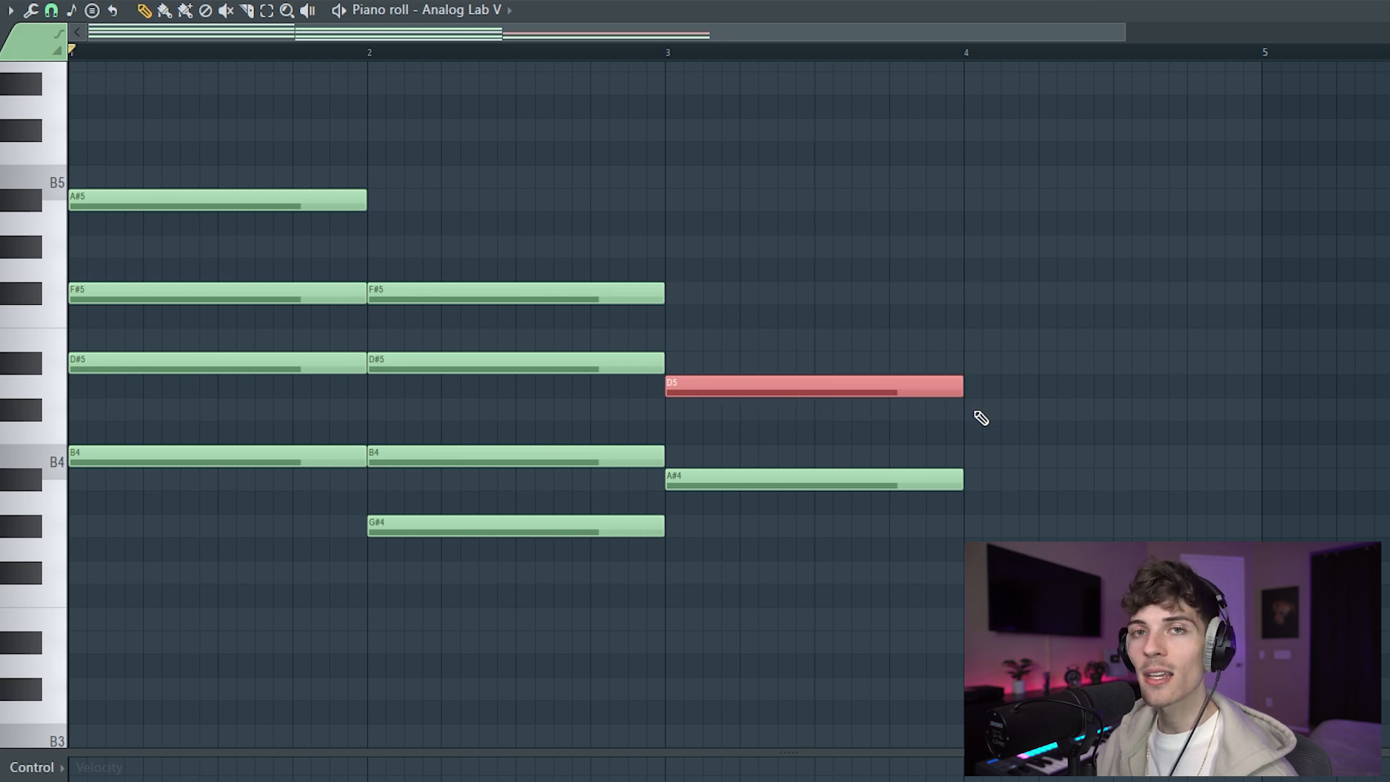
click(1060, 403)
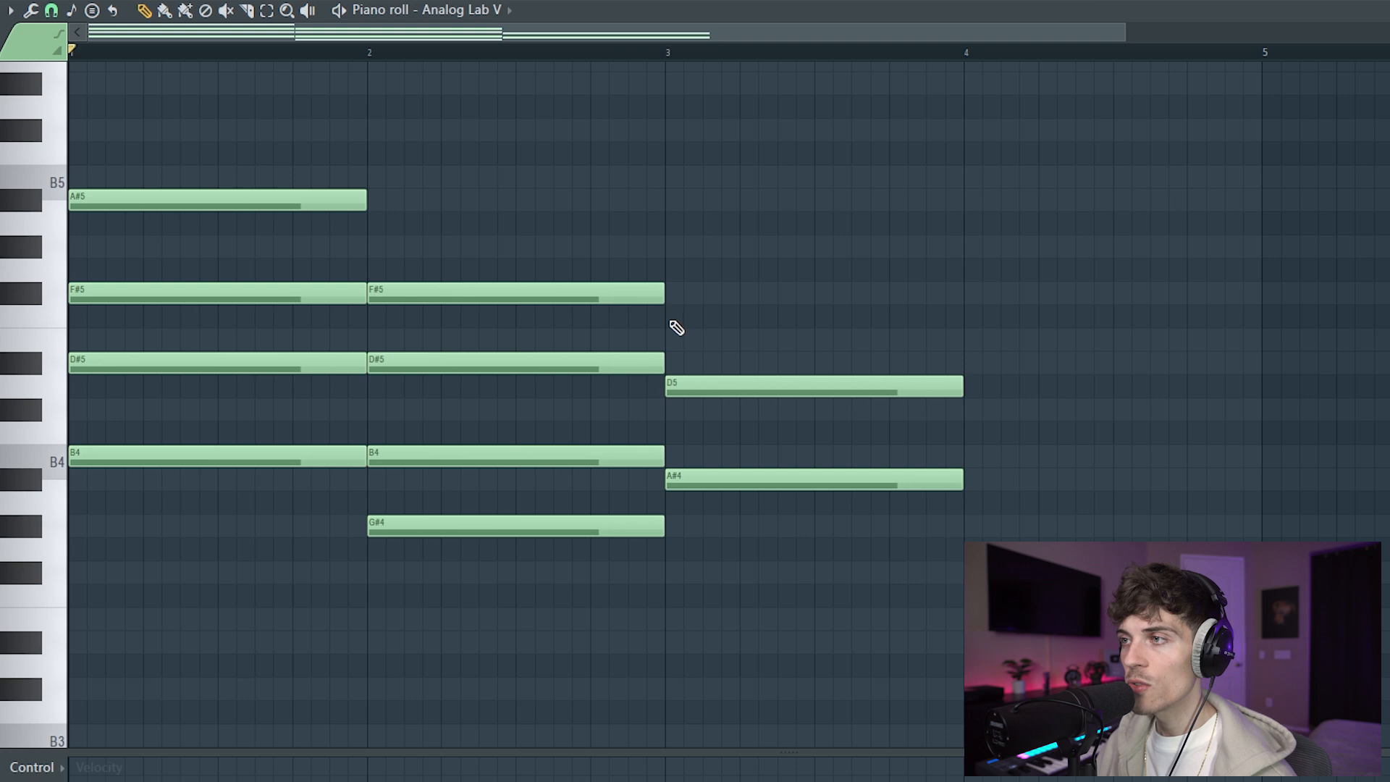
click(669, 317)
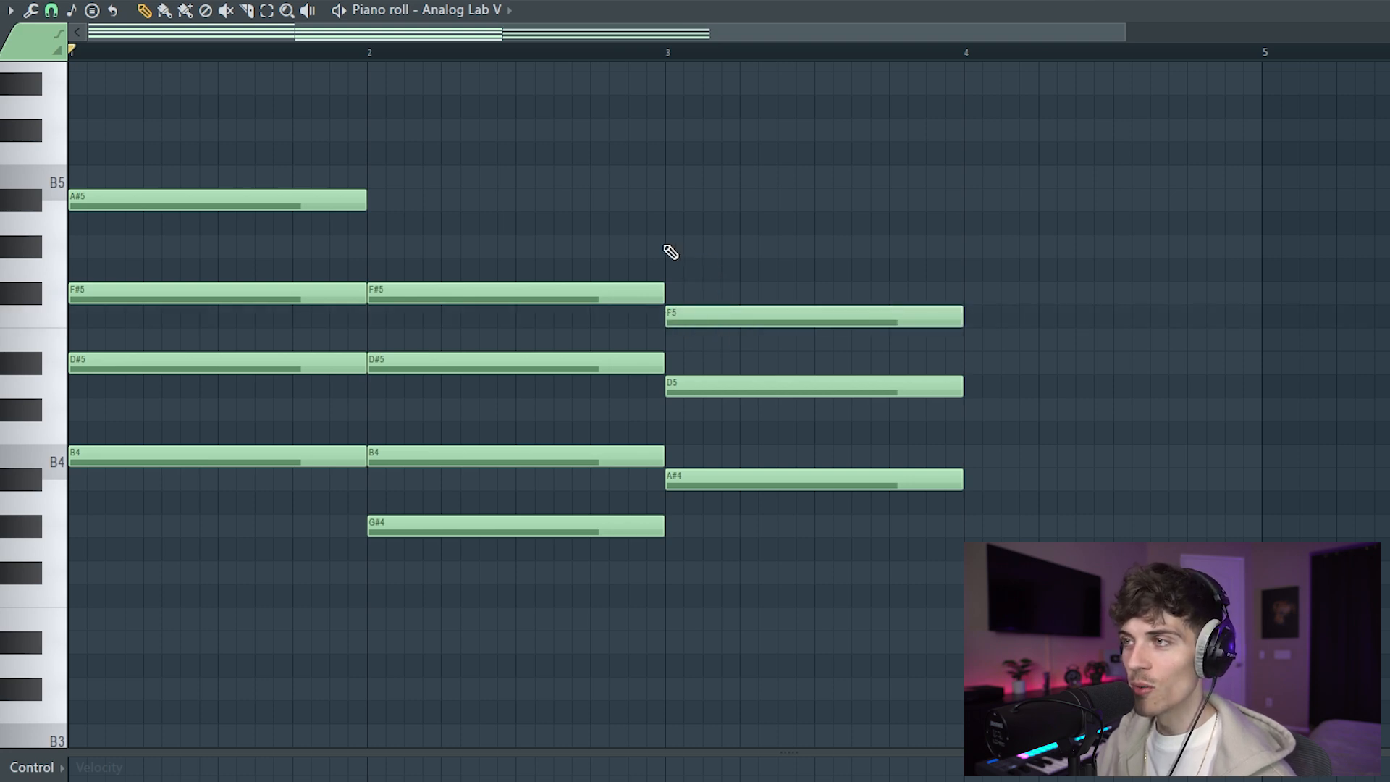
click(669, 247)
drag(787, 566, 980, 193)
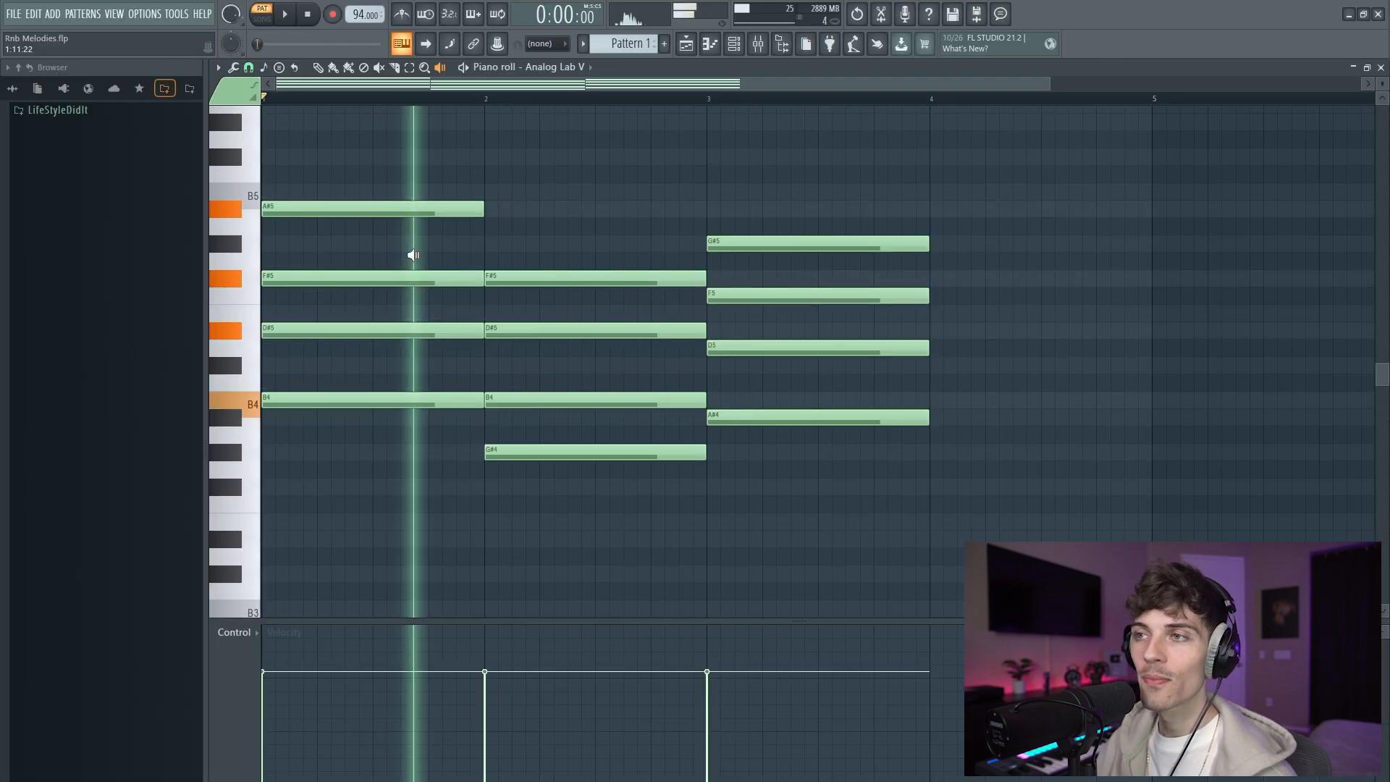
Step: Play back the three-chord progression across bars 1 to 3
click(638, 290)
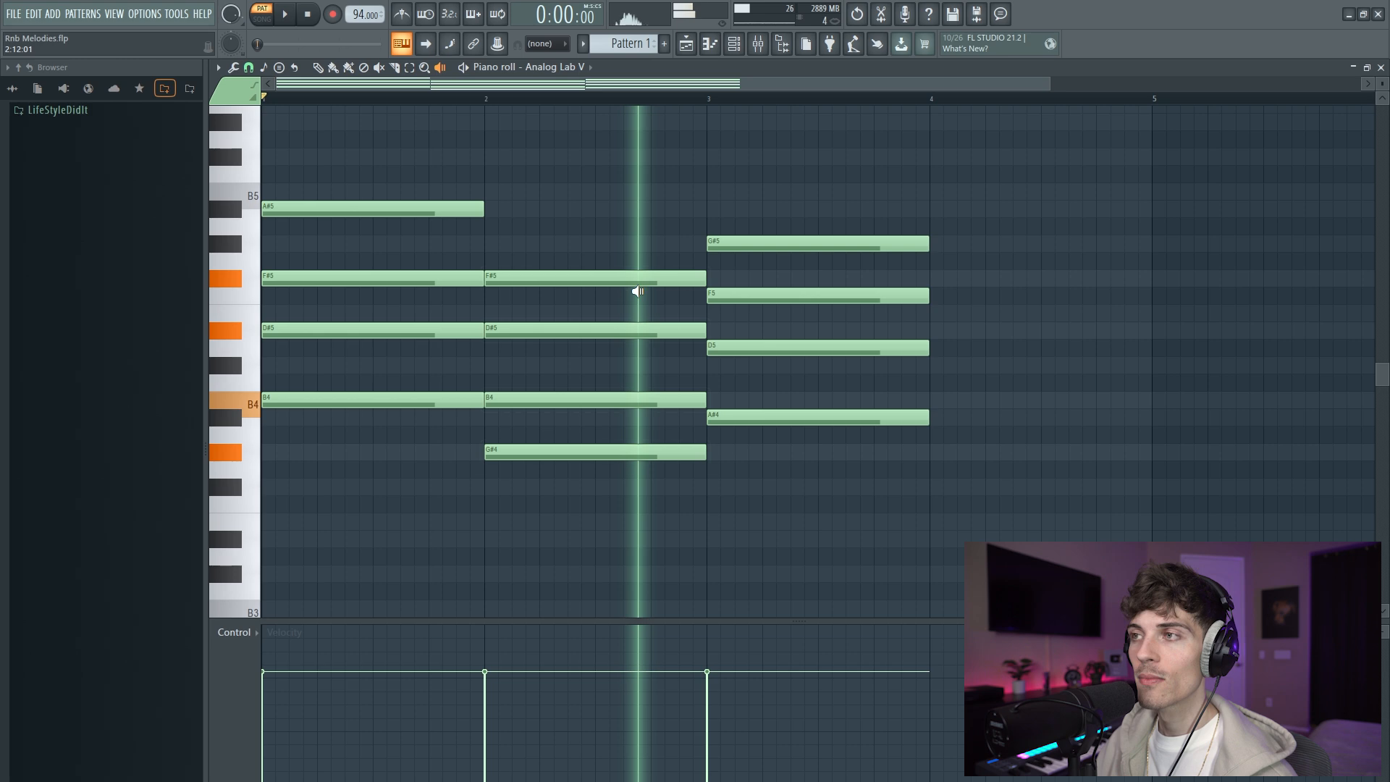
click(827, 311)
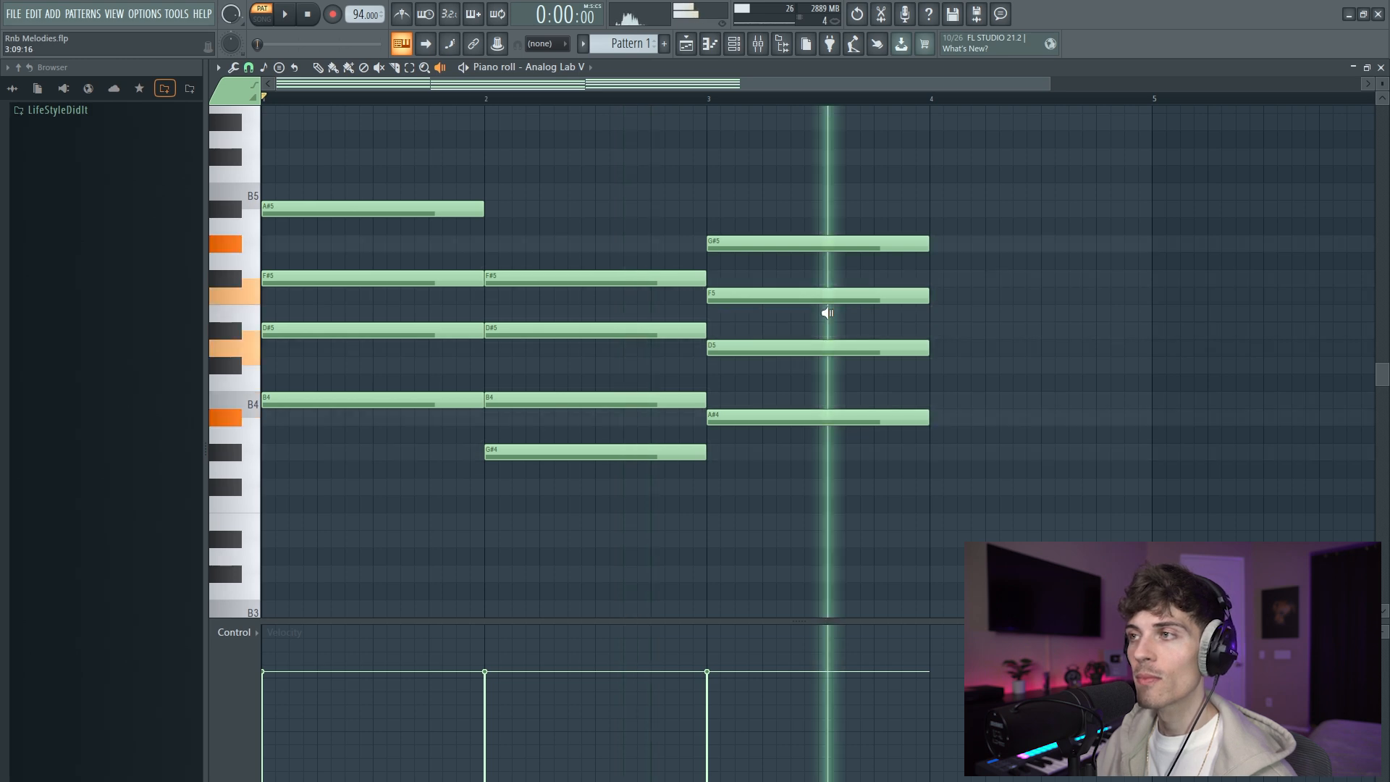
Step: Draw one-bar notes B4, C#5, D#5 and E5 stacked in bar 5 to start laying out the B major scale
scroll(735, 106, down, 2)
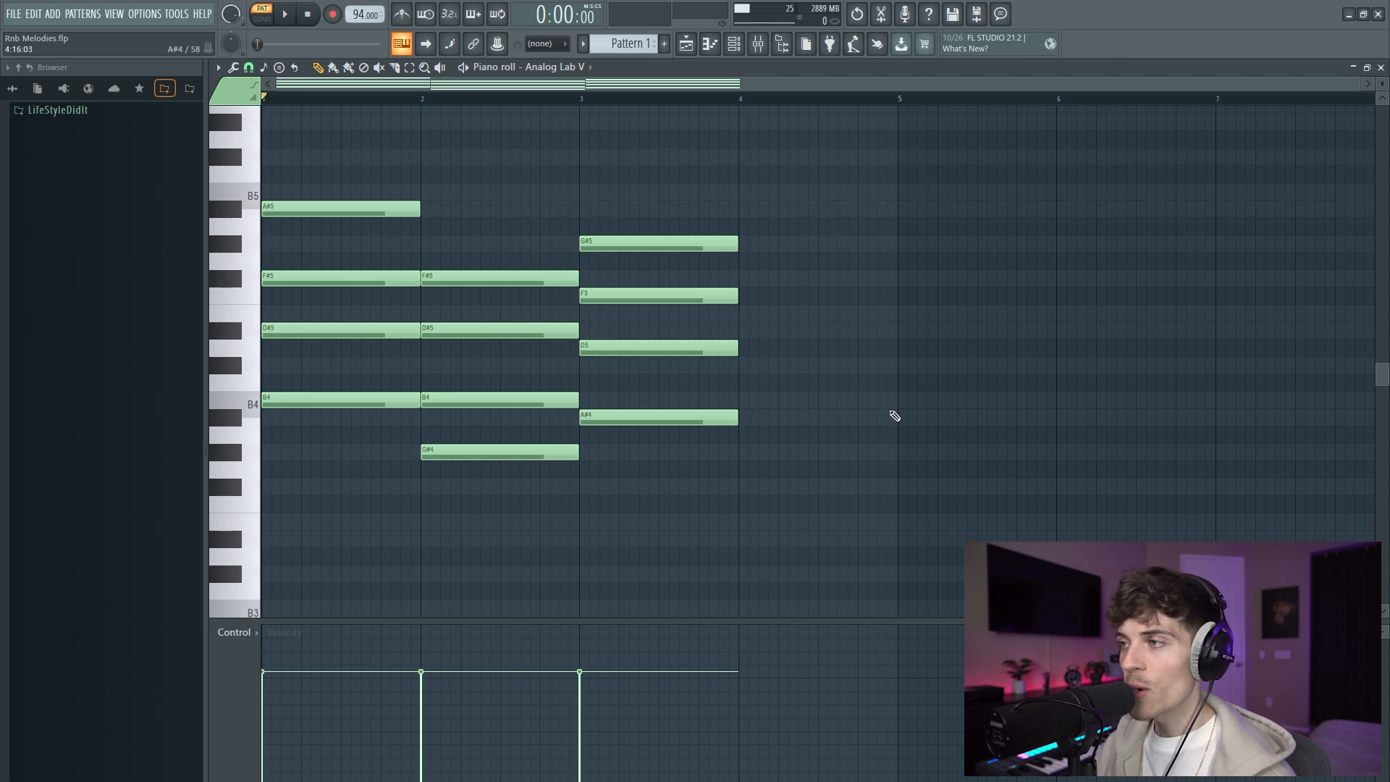
click(909, 400)
drag(921, 375, 971, 441)
click(971, 441)
drag(920, 360, 1007, 463)
click(965, 450)
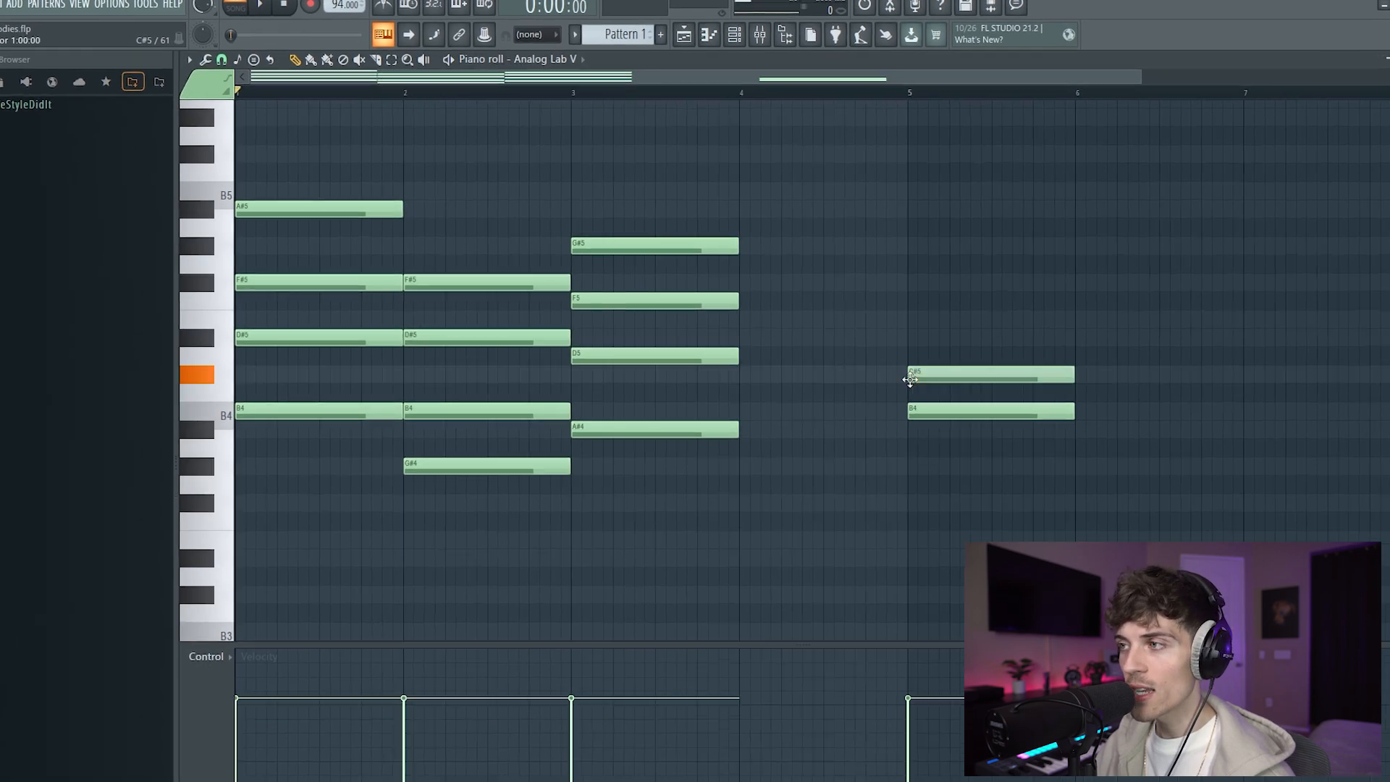
click(910, 375)
click(910, 337)
click(909, 319)
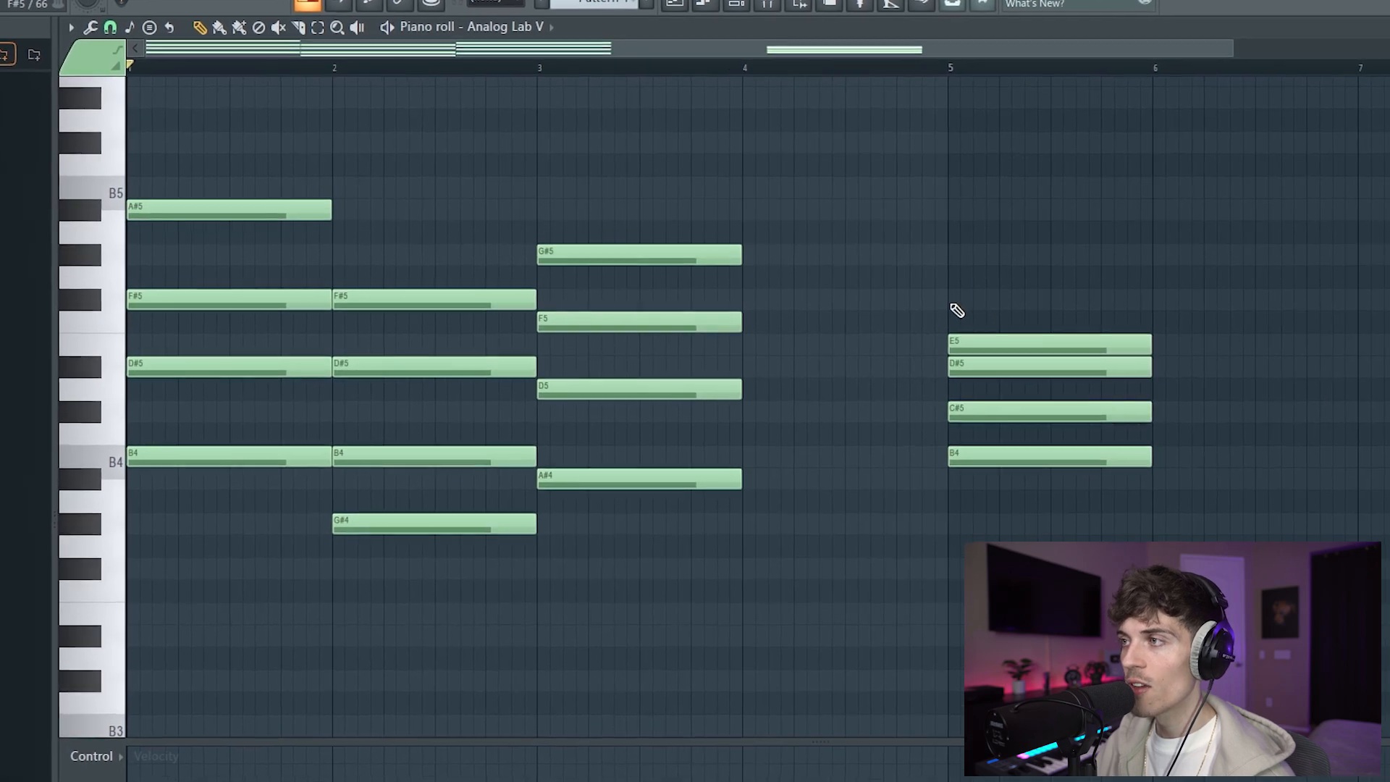
Step: Stack one-bar F#5, G#5, A#5 and B5 notes on top of the bar 5 scale and delete the B5 again
click(956, 300)
click(956, 255)
click(955, 210)
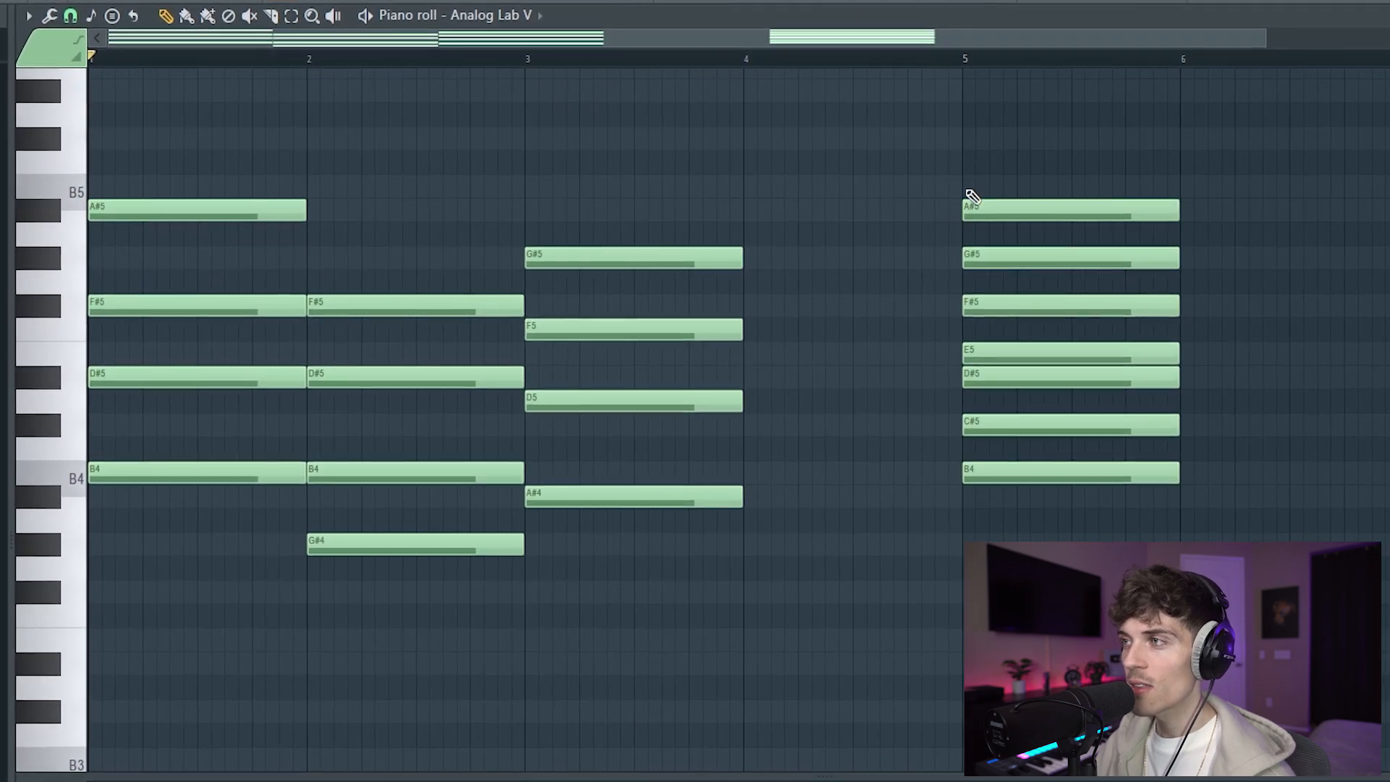
click(968, 189)
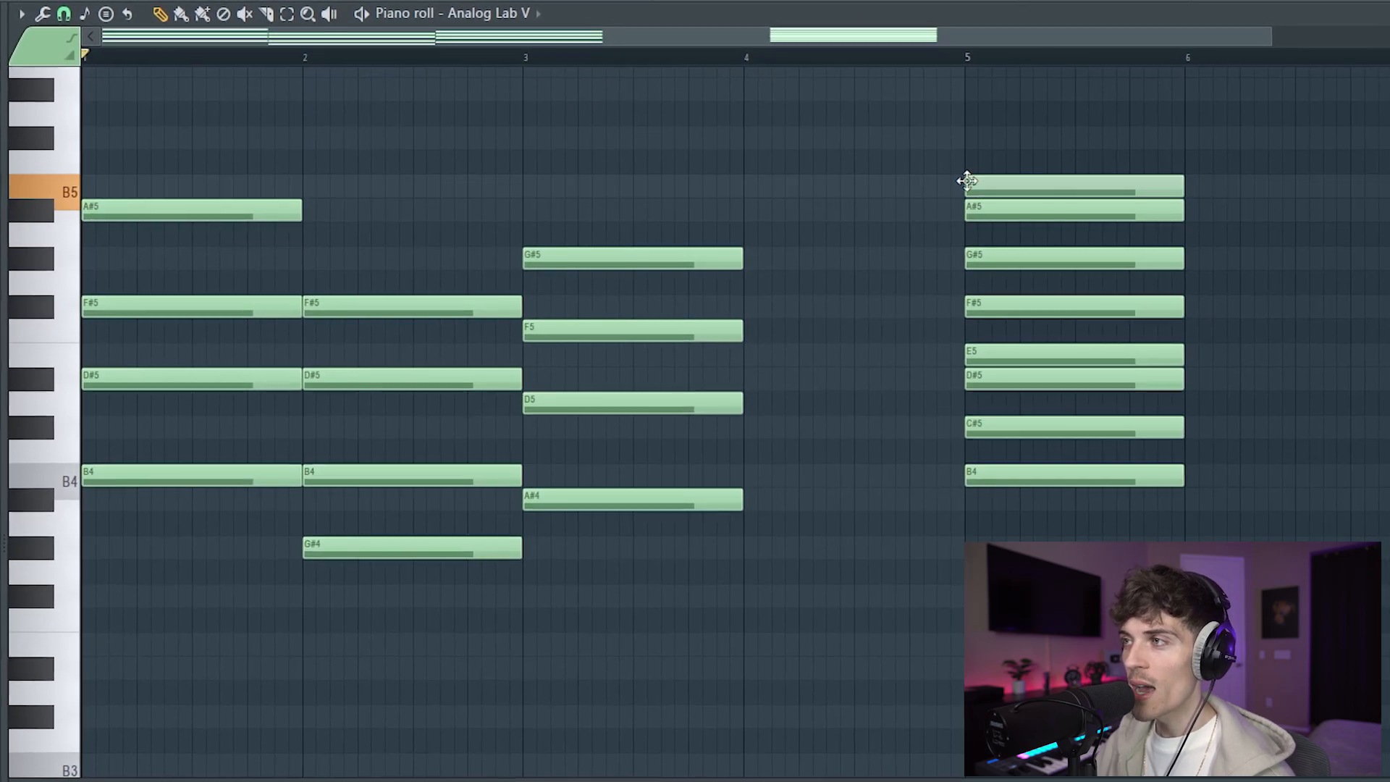
click(1017, 480)
right_click(1015, 189)
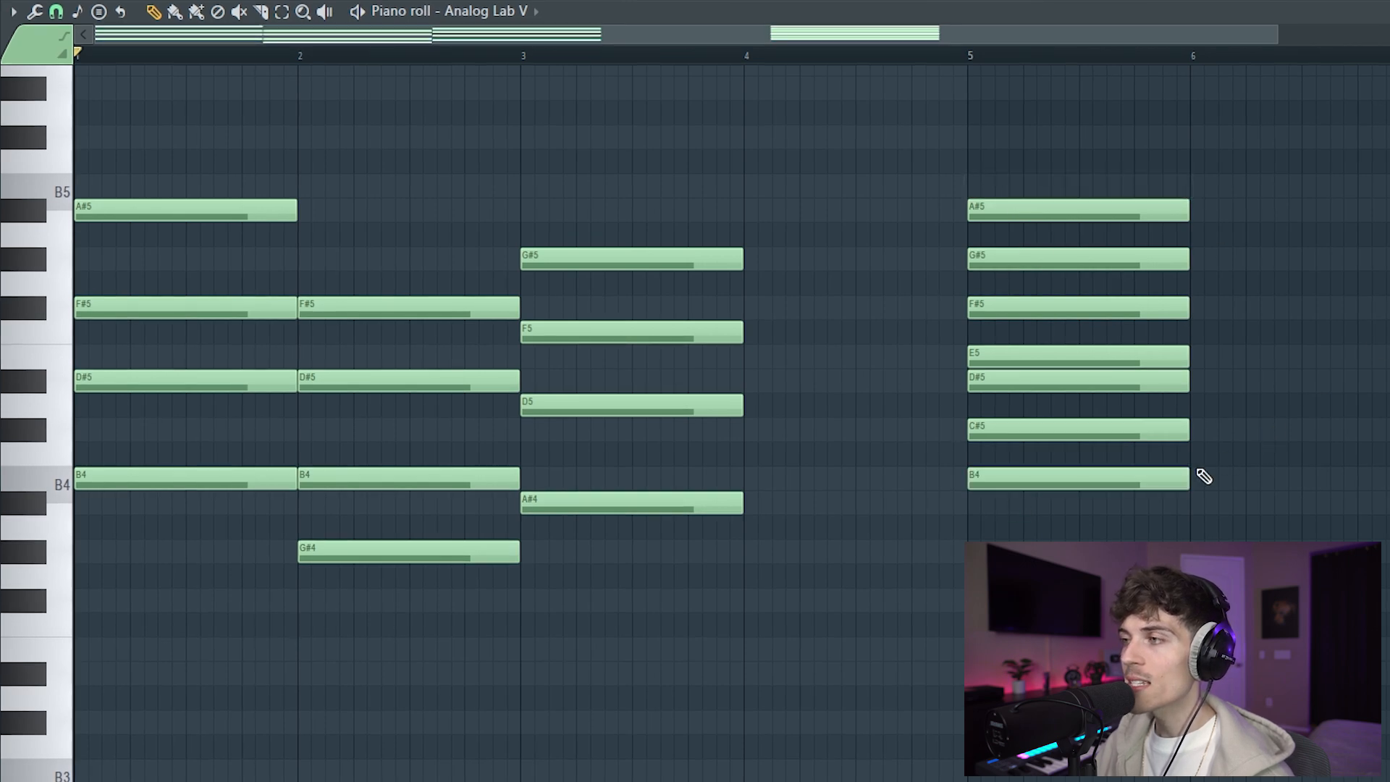
Step: Highlight each scale note in bar 5 in turn, from B4 up to A#5, to count the scale degrees
click(1060, 479)
click(1021, 431)
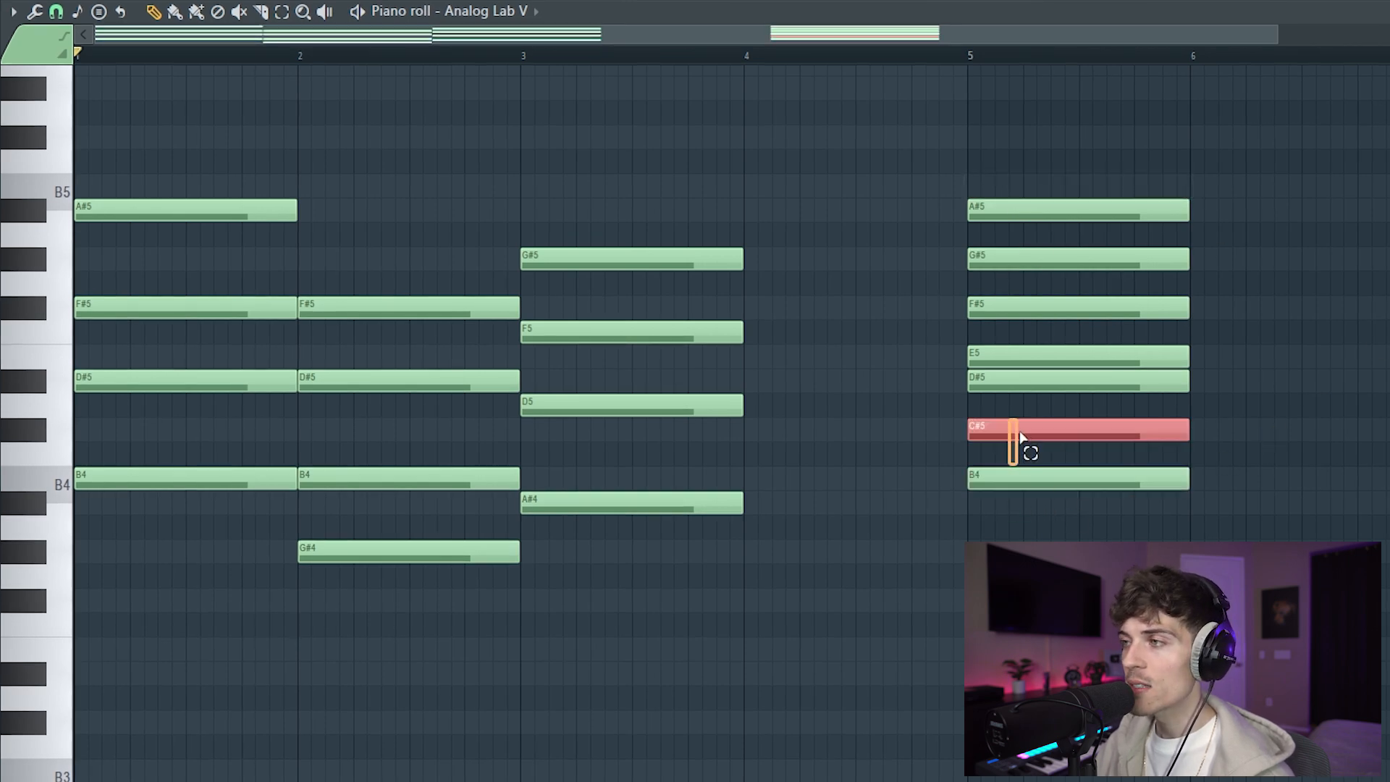
click(1010, 383)
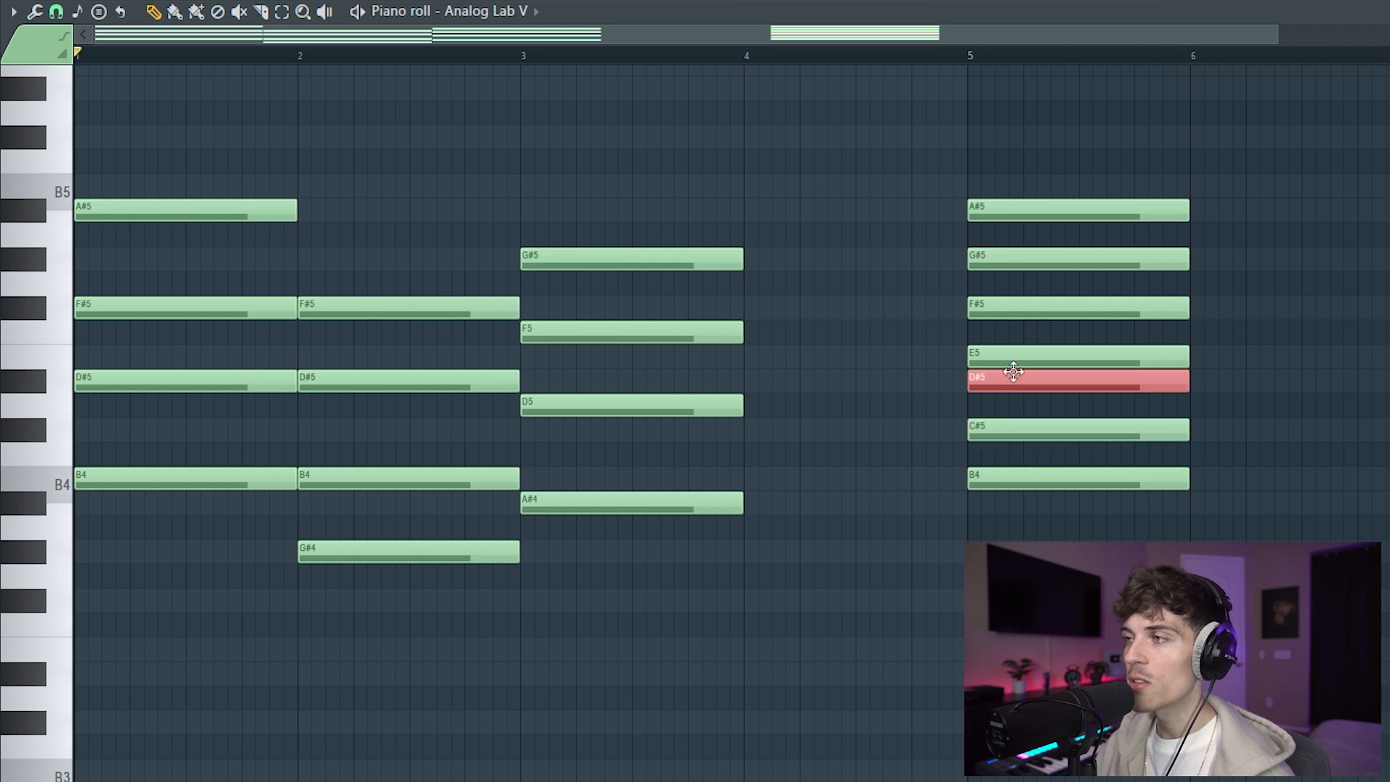
click(995, 359)
click(1011, 310)
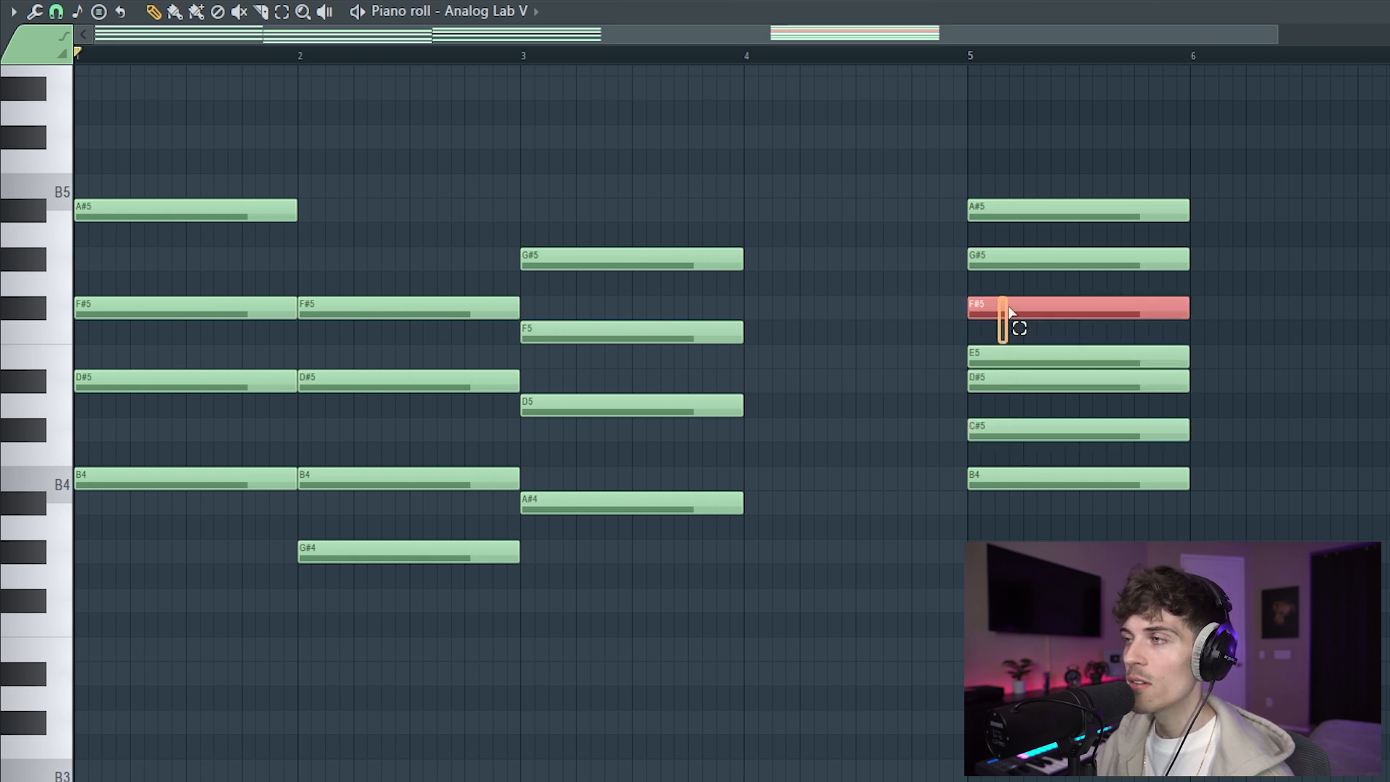
click(1007, 260)
click(1017, 210)
Step: Compare the chord roots with the scale by highlighting the bar 1 chord, the bar 5 B4 and the bar 2 G#4
drag(150, 511, 230, 186)
drag(920, 471, 1077, 520)
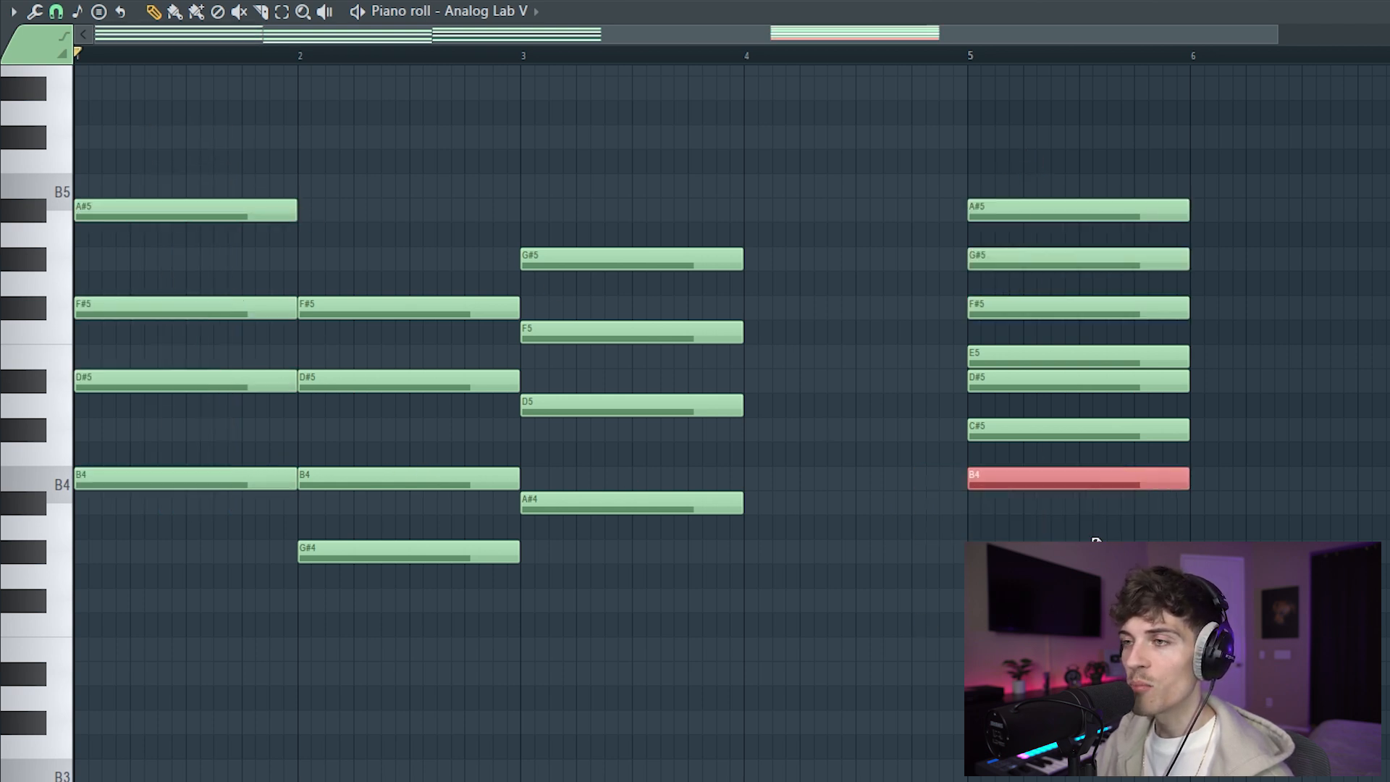
drag(395, 545, 443, 591)
ctrl+click(443, 591)
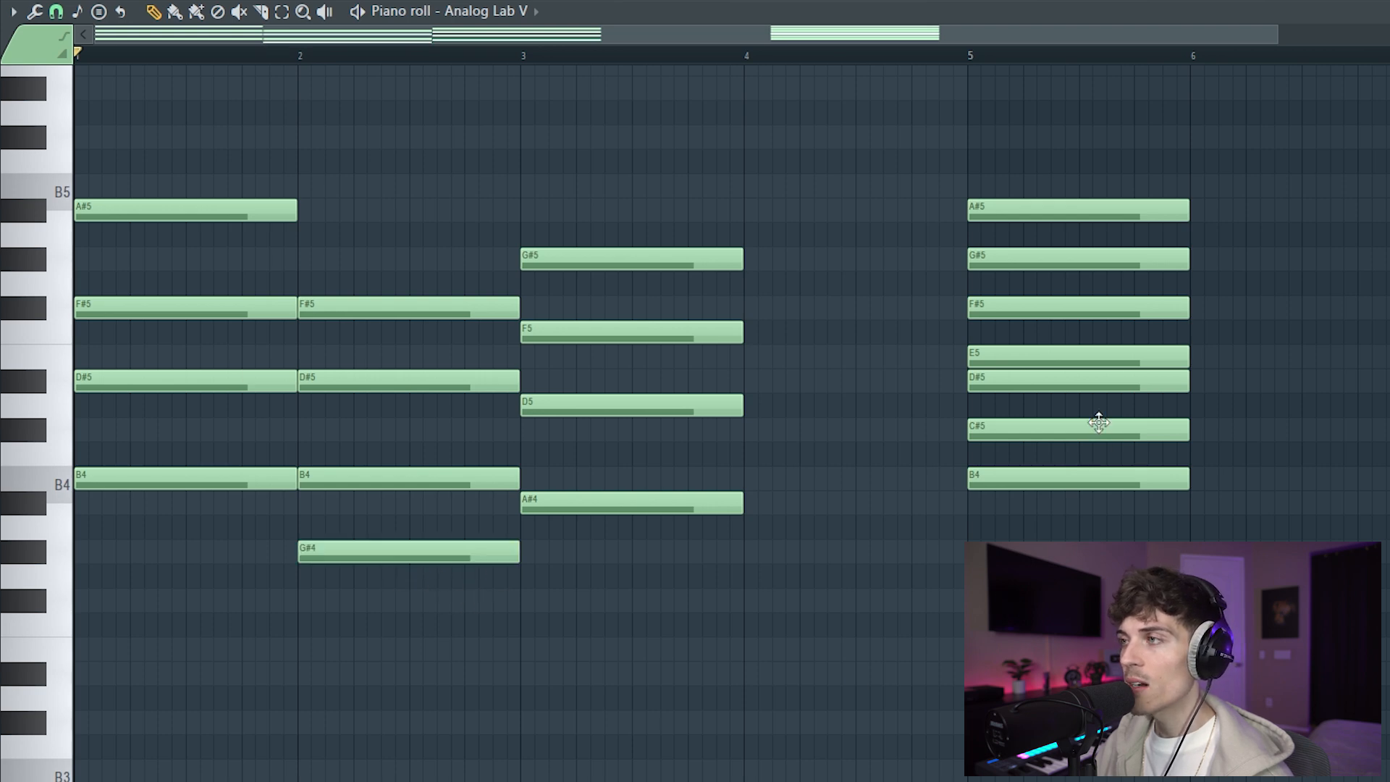
drag(926, 225, 931, 254)
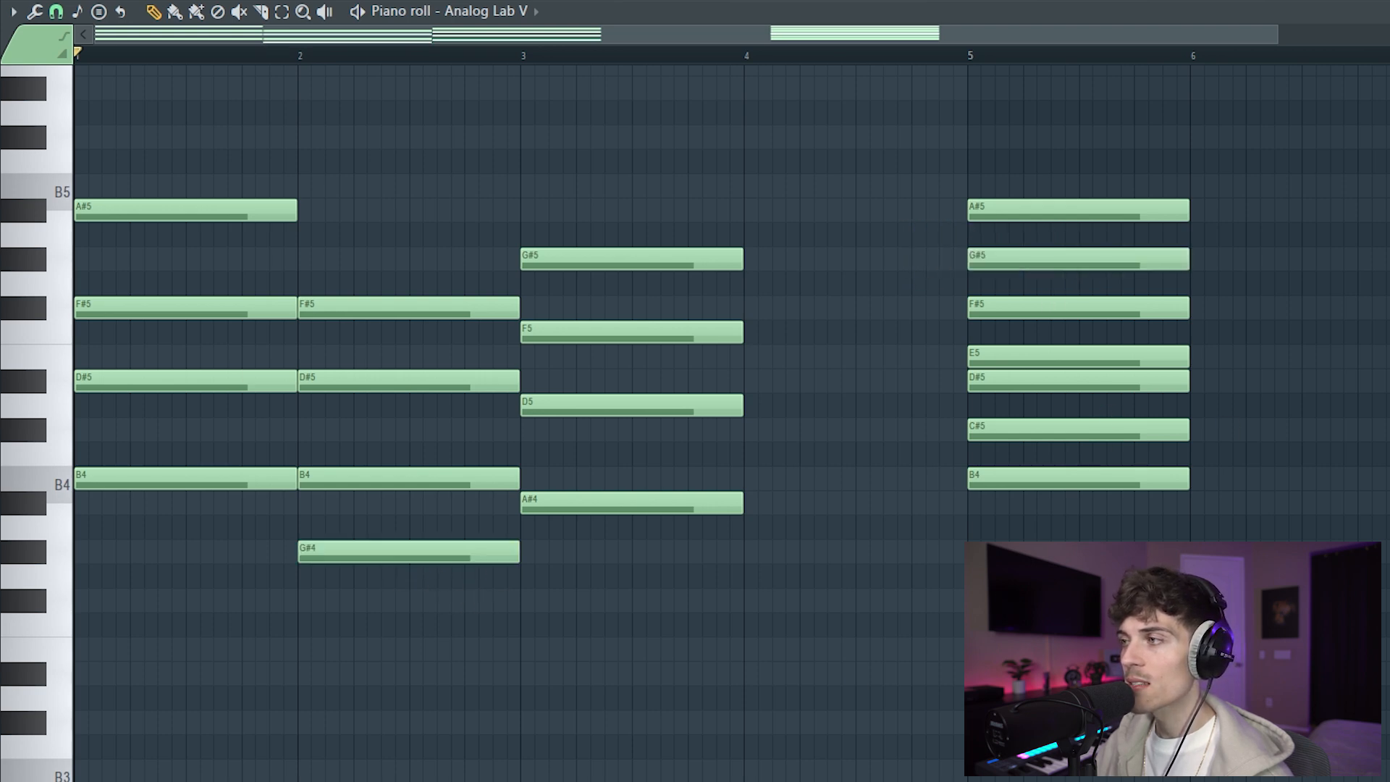
Step: Count up the bar 5 scale from B4 to G#5 to find the scale degree of the second chord
ctrl+click(1153, 480)
ctrl+click(1138, 411)
ctrl+click(1132, 378)
ctrl+click(1132, 356)
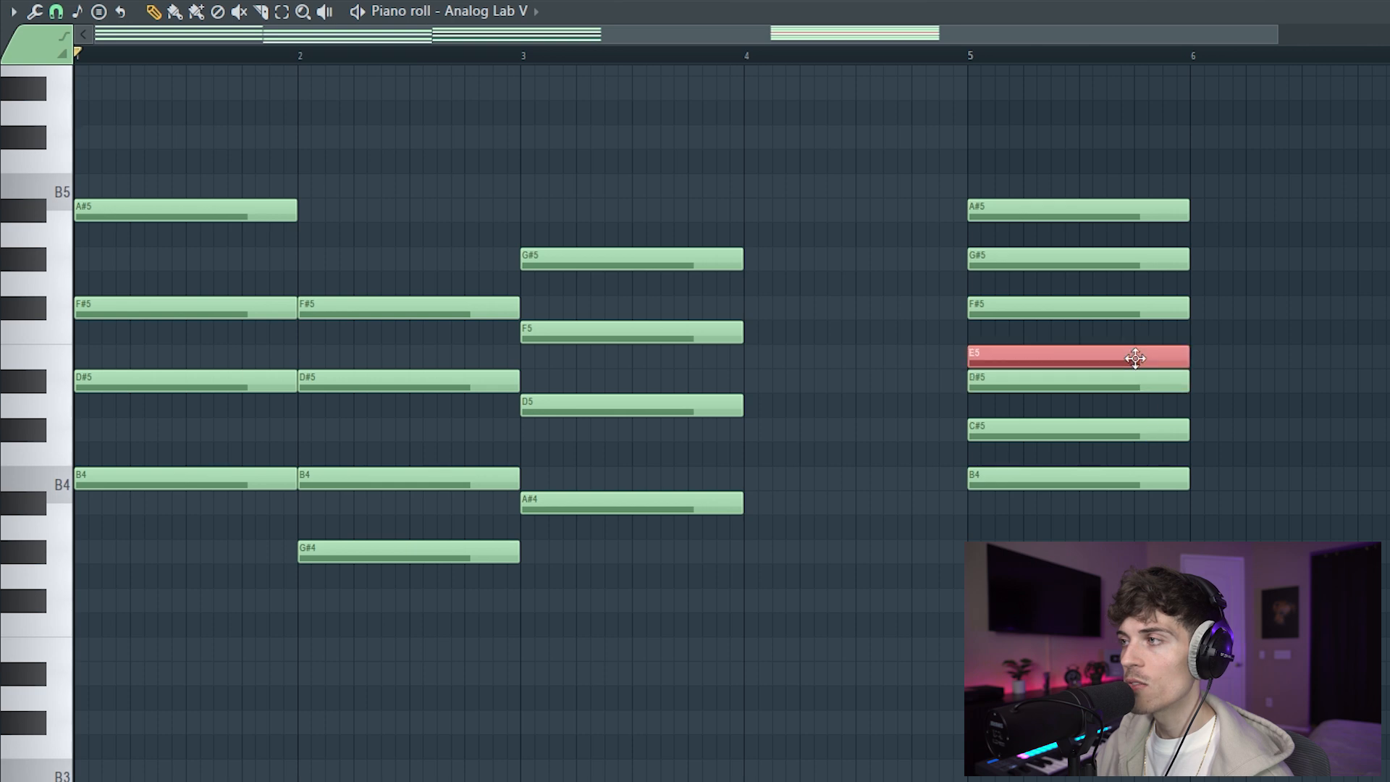
ctrl+click(1130, 309)
drag(1104, 259, 1146, 259)
ctrl+click(1323, 252)
Step: Highlight the G#4 root in bar 2 and the A#5 at the top of the bar 5 scale
drag(336, 525, 401, 622)
ctrl+click(402, 687)
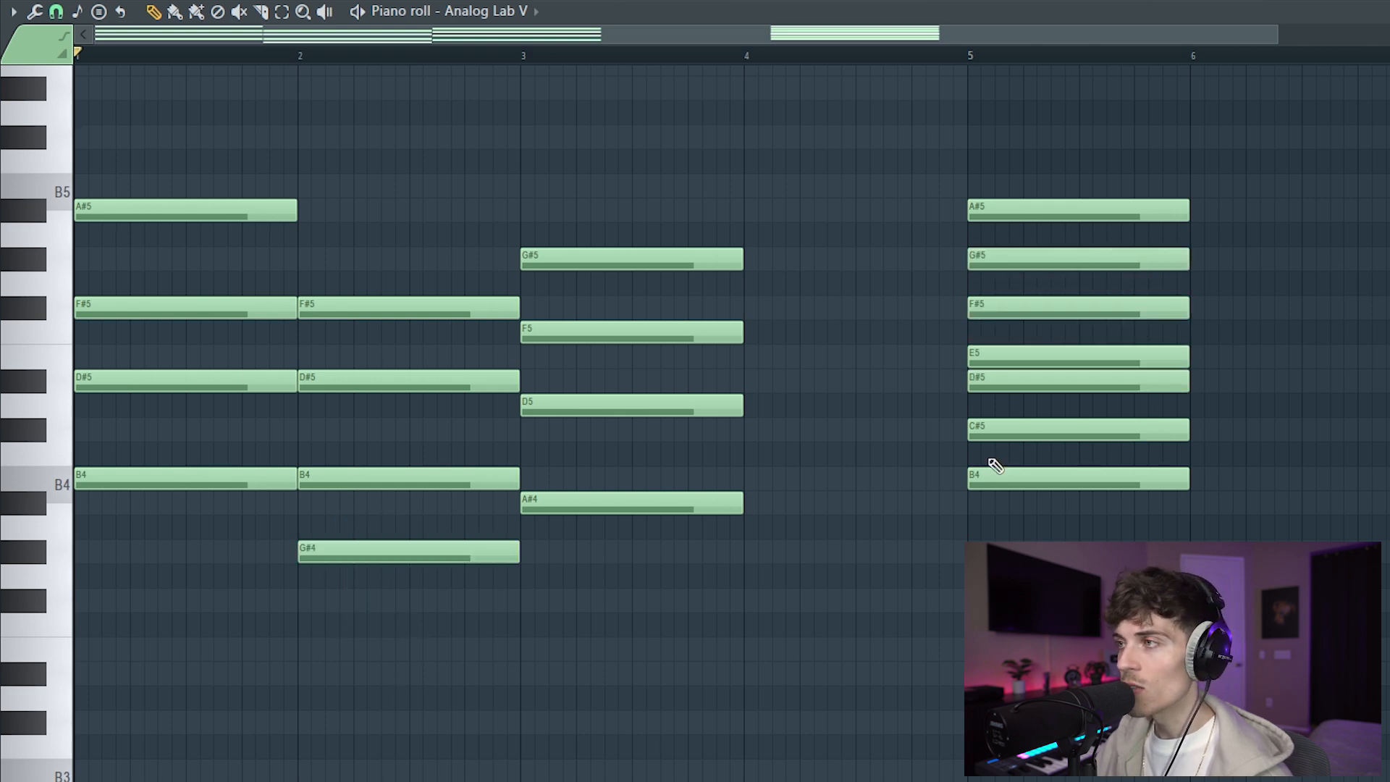
drag(930, 176, 1094, 219)
ctrl+click(1260, 232)
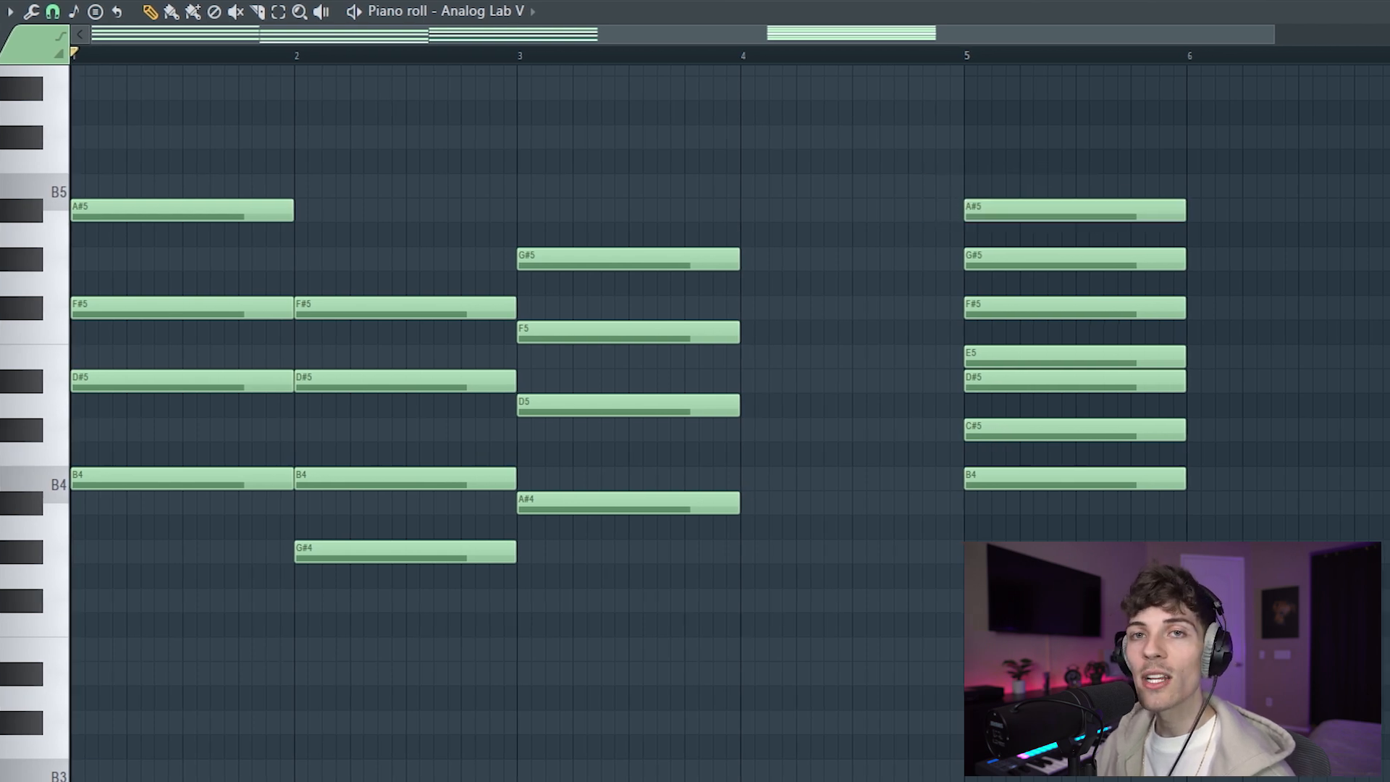
Step: Place one-bar copies of the scale's second and fifth notes, C#5 in bar 6 and F#5 at the start of bar 7
drag(998, 427, 1122, 433)
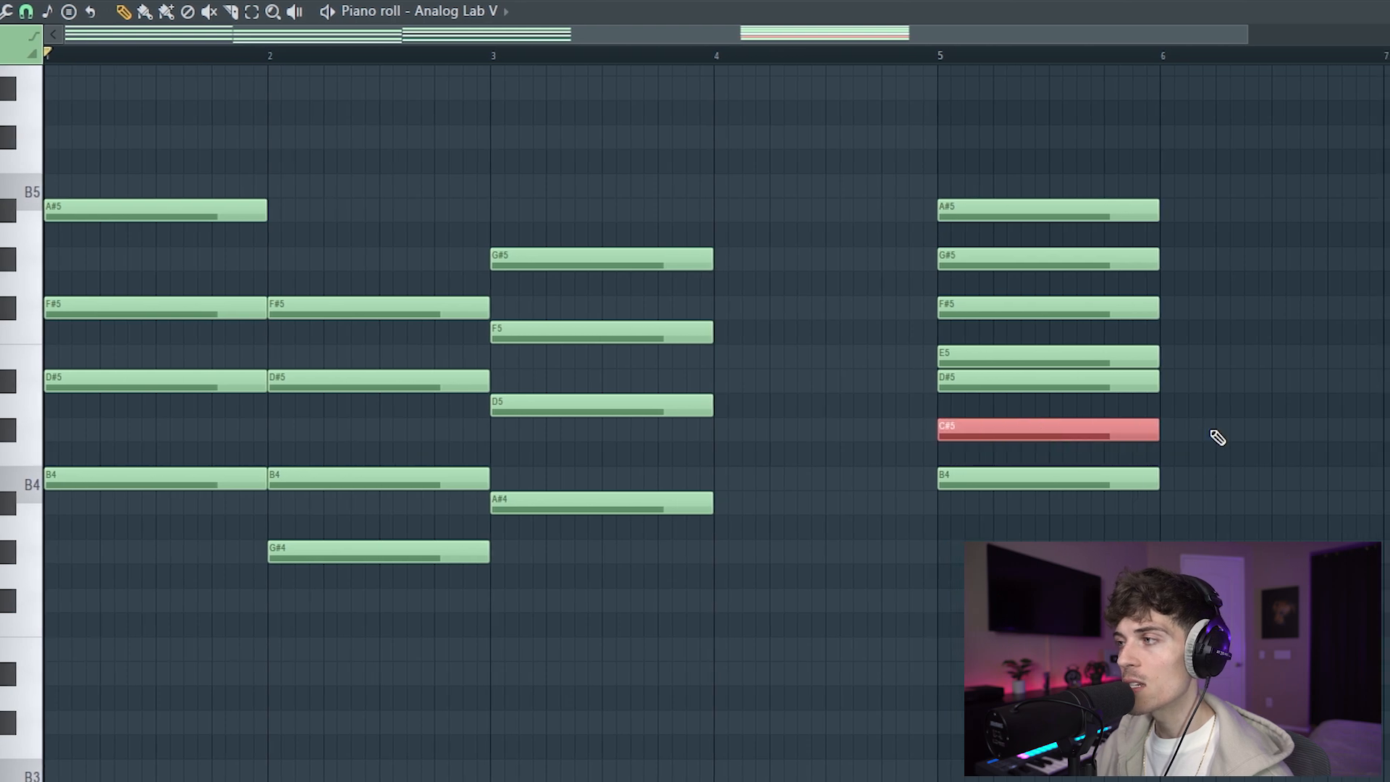
click(1241, 436)
ctrl+click(965, 381)
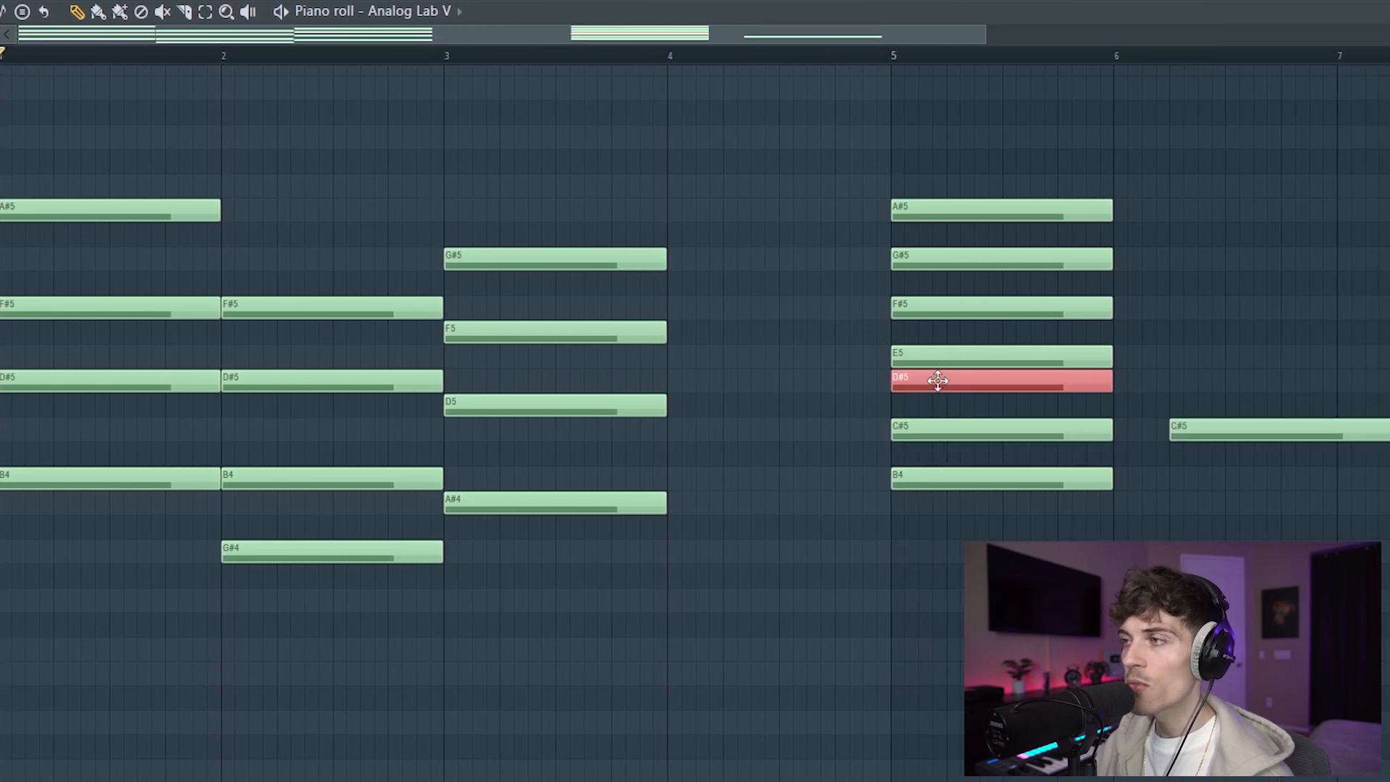
ctrl+click(964, 355)
ctrl+click(963, 308)
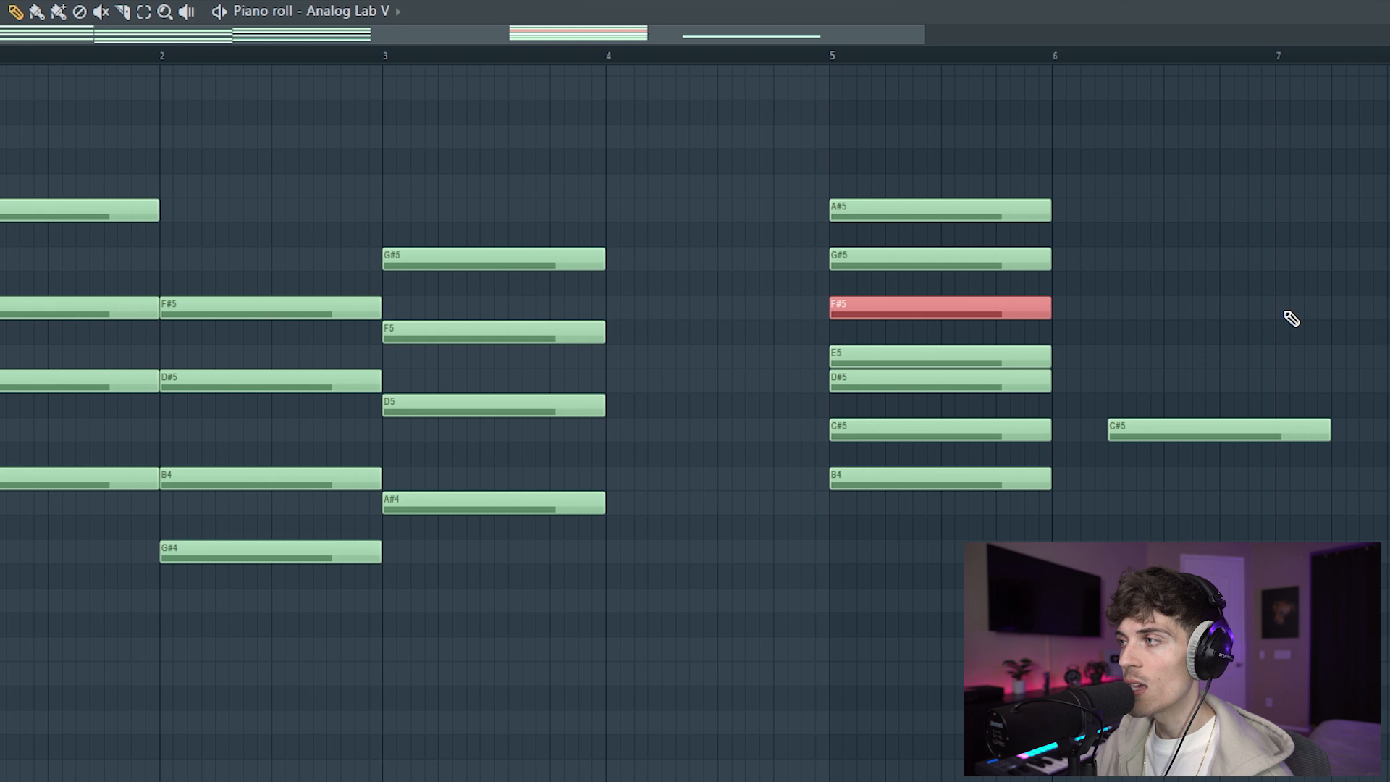
click(1321, 310)
Step: Place a one-bar copy of the scale's first note, B4, at the start of bar 8
scroll(1198, 66, down, 1)
scroll(1133, 69, down, 1)
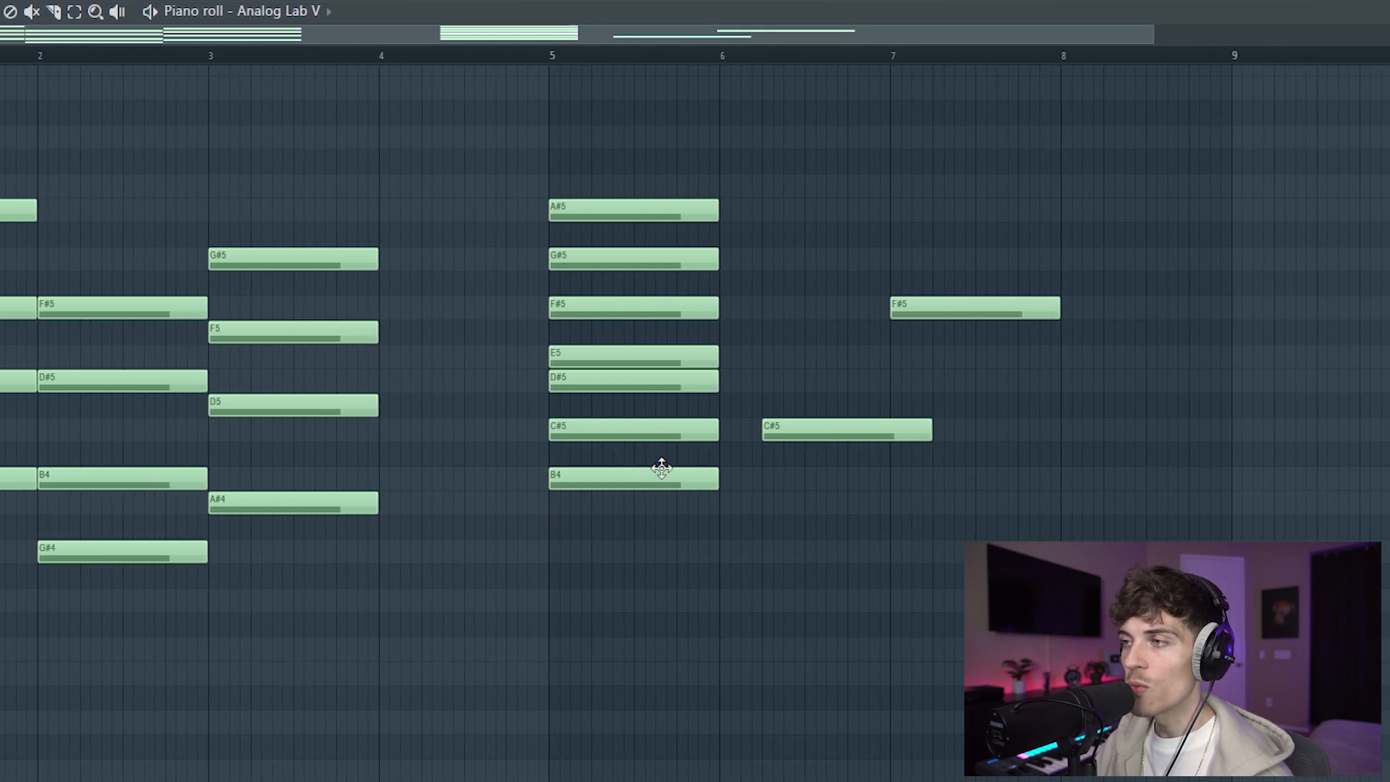
ctrl+click(833, 479)
click(1028, 479)
Step: Highlight the single C#5 in bar 6 and the single F#5 in bar 7 to review the root sequence
ctrl+drag(814, 398, 858, 473)
key(ctrl+Up)
key(ctrl+Down)
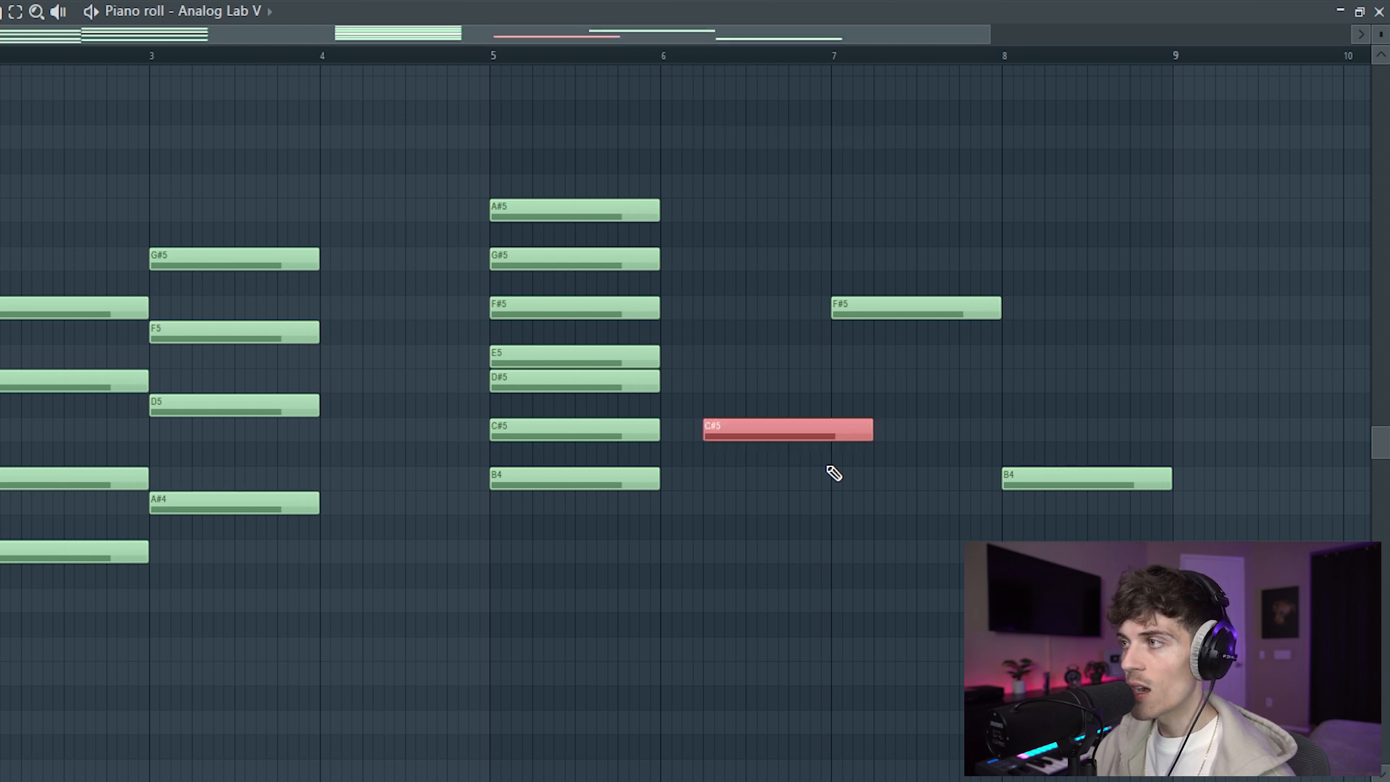
ctrl+drag(872, 297, 907, 337)
scroll(930, 294, up, 2)
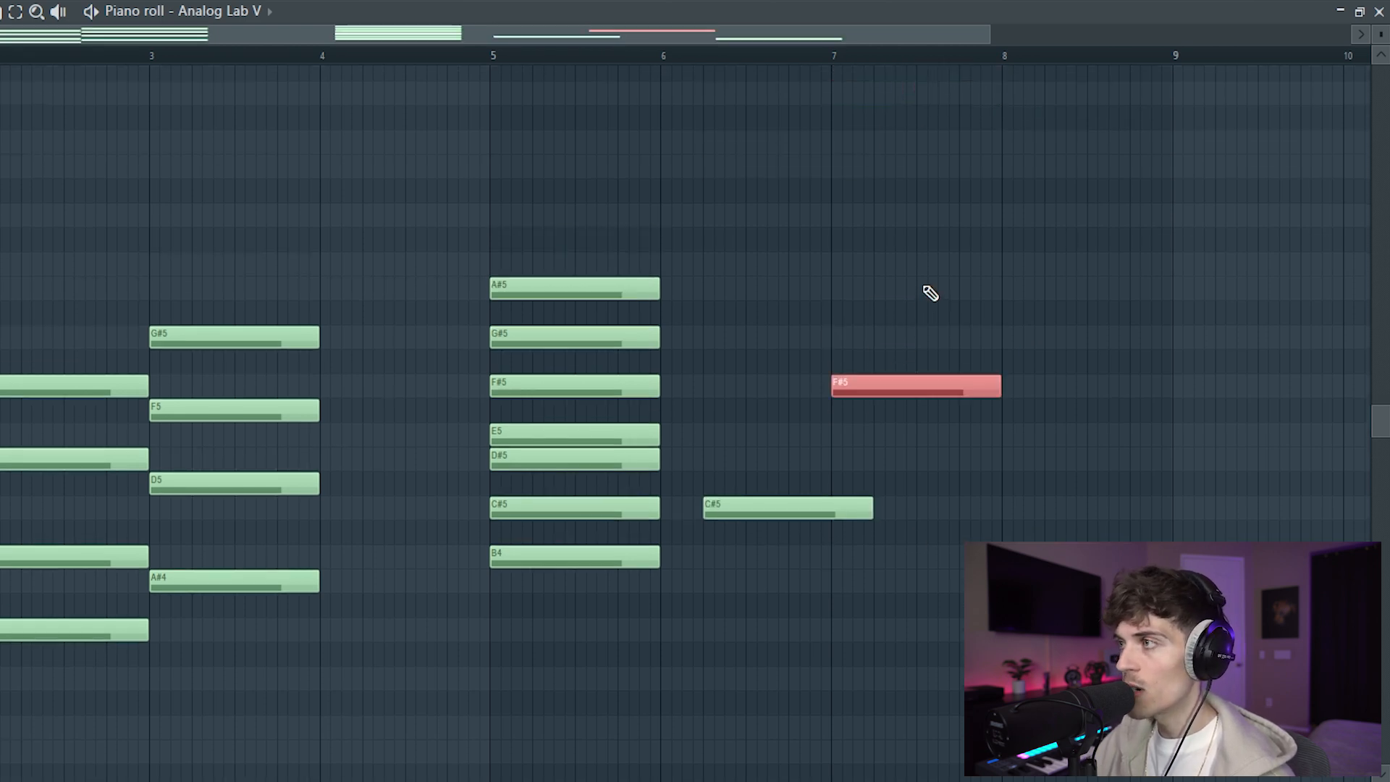
Step: Place half-bar root notes in bar 4: C#5 on the first half and F#5 on the second half
ctrl+click(932, 293)
scroll(931, 294, down, 2)
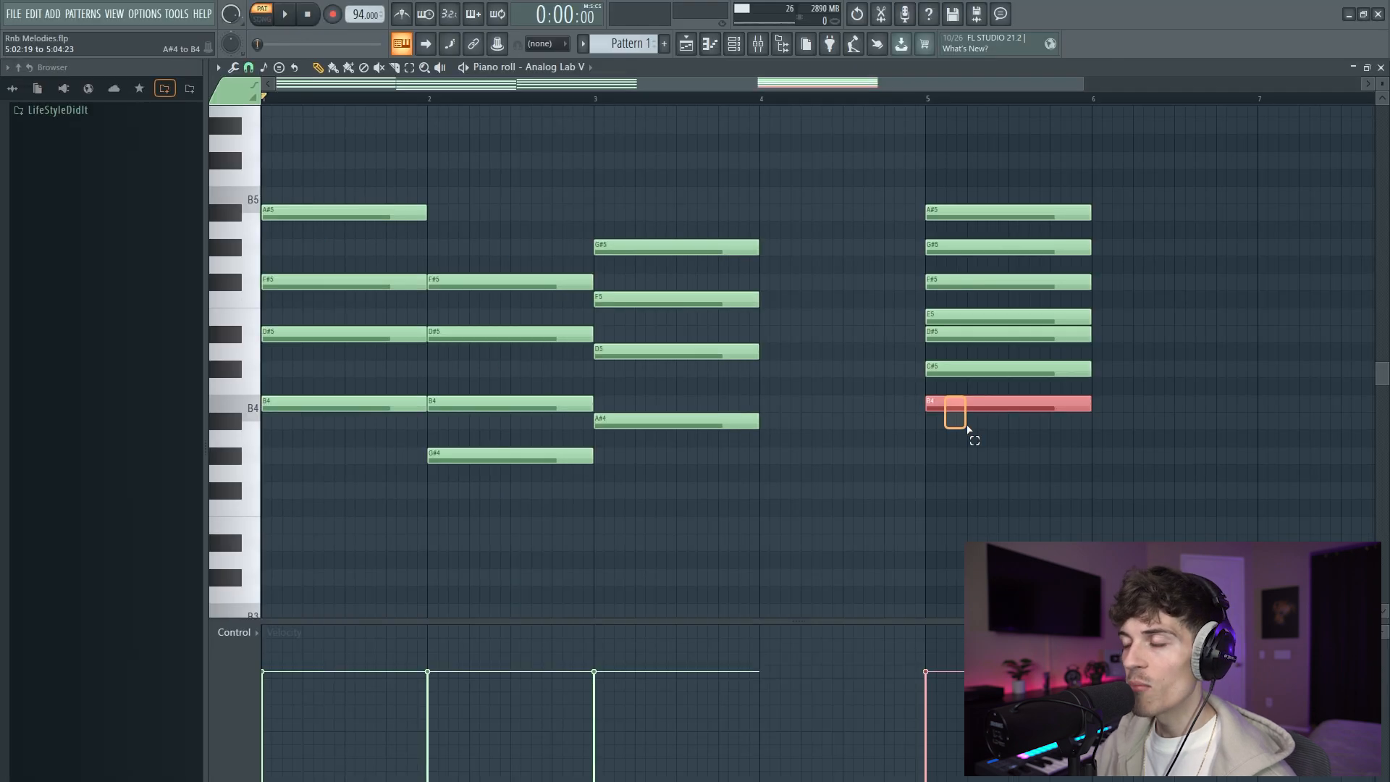
ctrl+click(954, 404)
ctrl+drag(941, 379, 867, 383)
click(767, 378)
ctrl+drag(800, 329, 811, 441)
drag(941, 336, 941, 281)
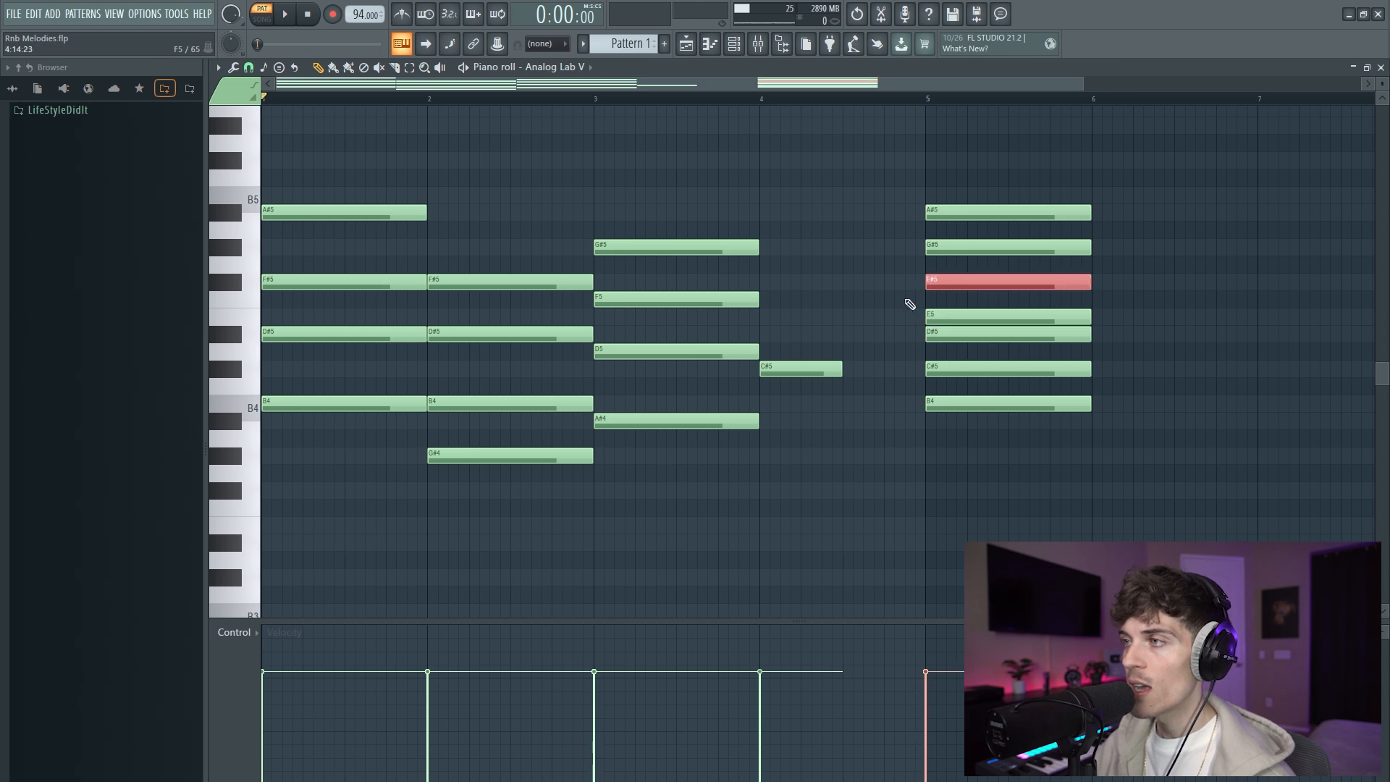
click(816, 368)
click(844, 283)
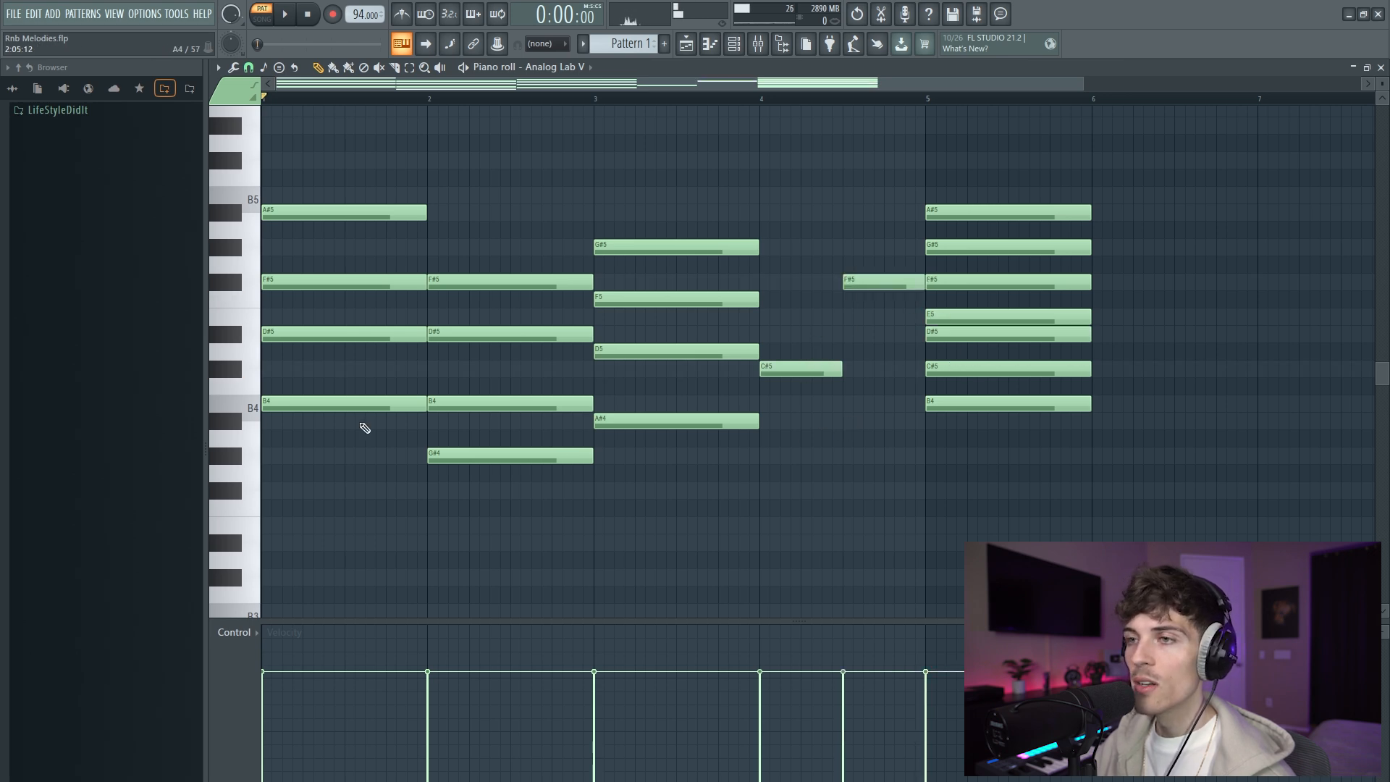
Step: Highlight the B4, C#5 and F#5 roots alongside the matching bar 5 scale notes to review their degrees
ctrl+drag(290, 380, 360, 434)
ctrl+drag(803, 361, 971, 380)
ctrl+drag(878, 262, 949, 295)
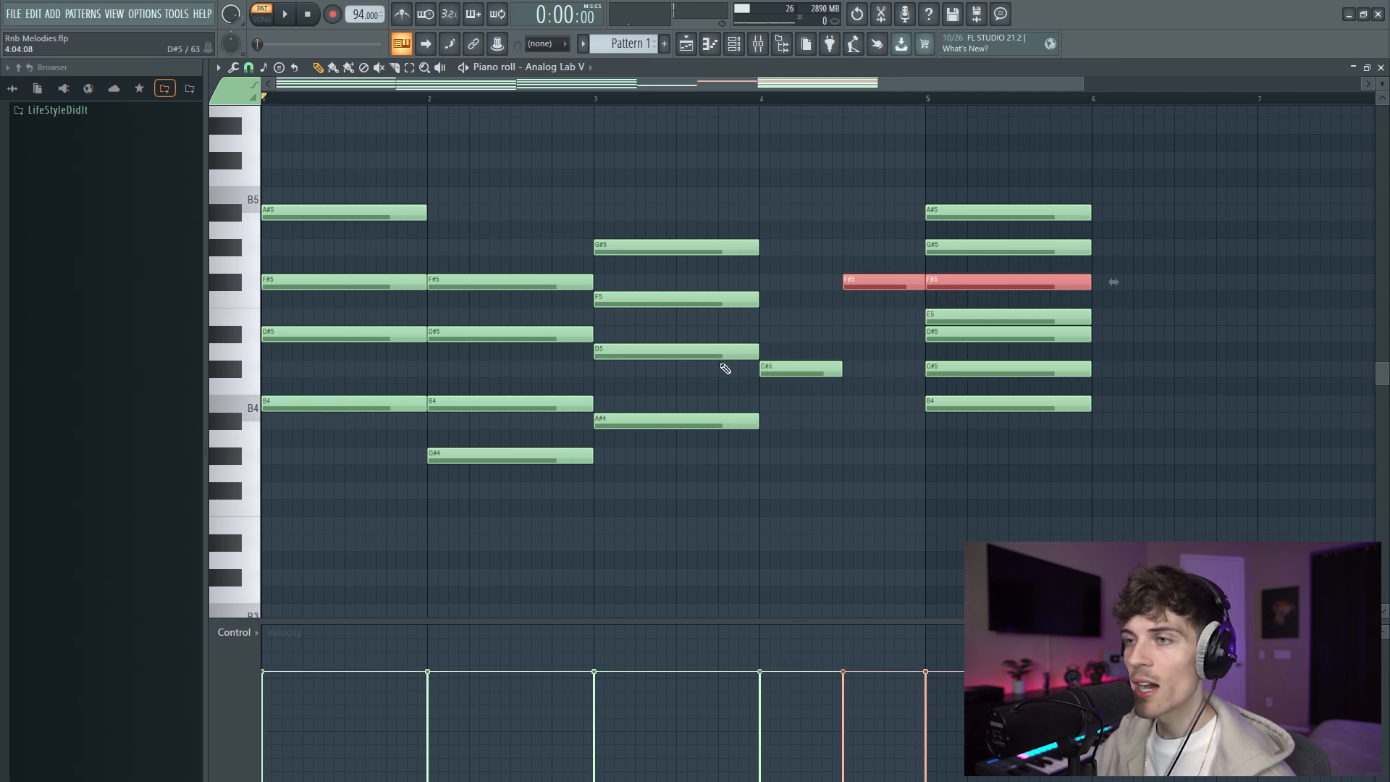
ctrl+click(325, 408)
ctrl+shift+drag(987, 379, 1044, 453)
ctrl+click(1024, 490)
ctrl+drag(813, 394, 899, 223)
ctrl+drag(321, 382, 344, 446)
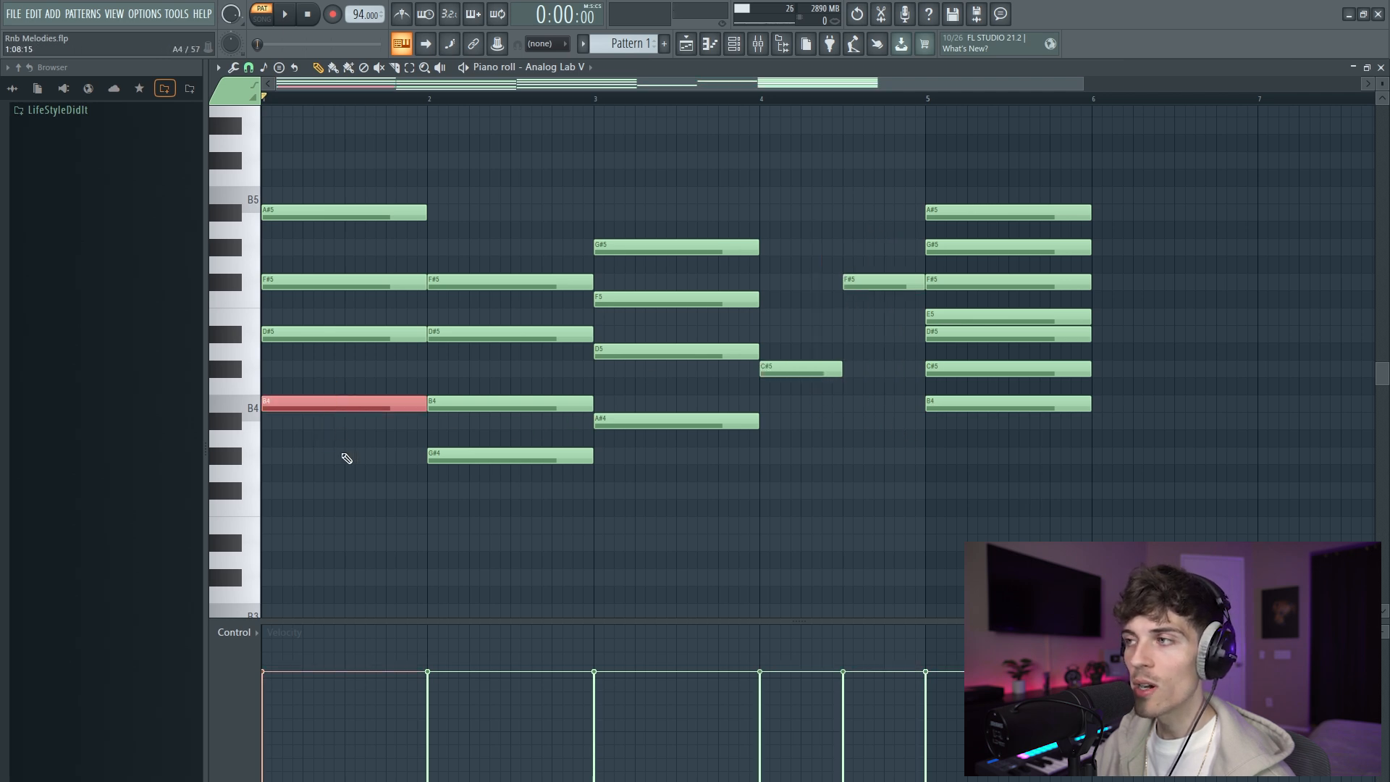
ctrl+click(353, 485)
Step: Delete the laid-out scale from bar 5 and stack E5 and G#5 above the C#5 root in bar 4
right_click(1006, 212)
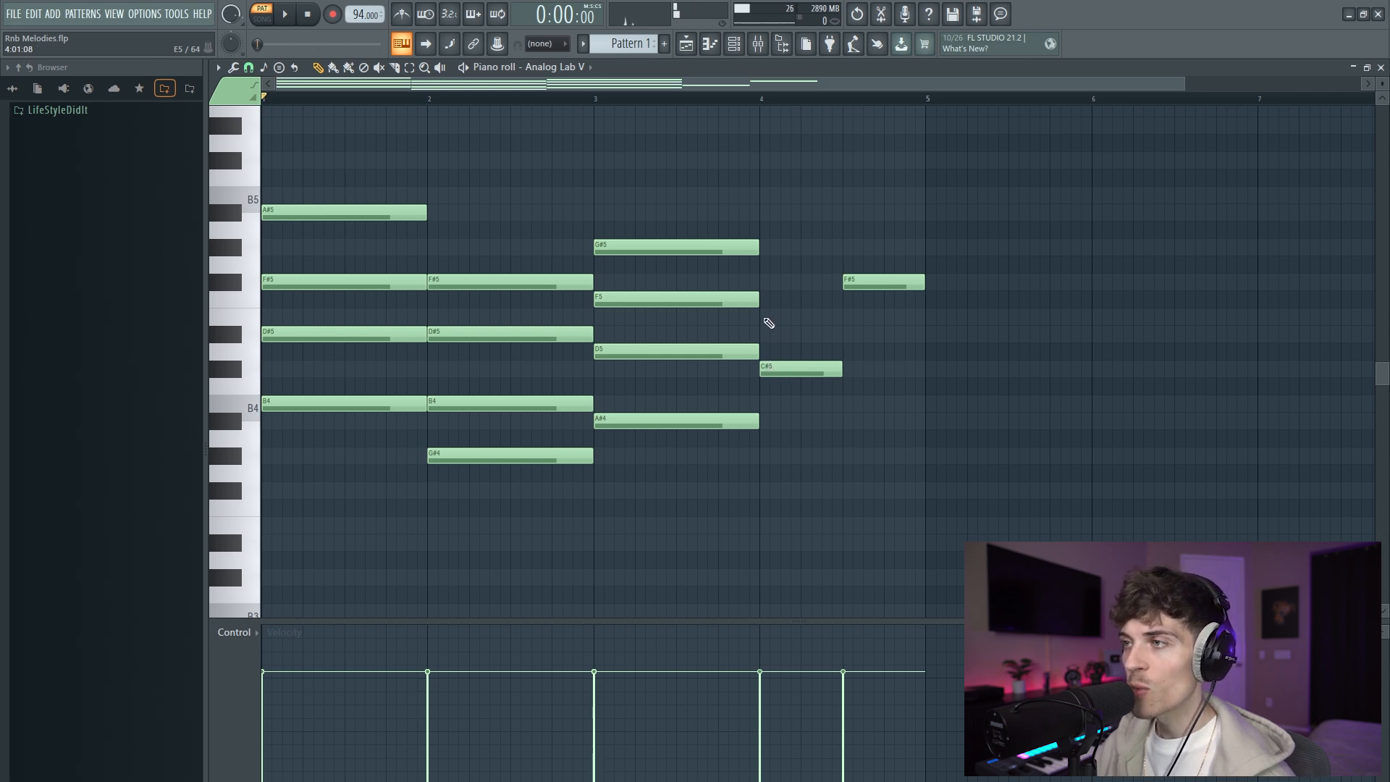
click(768, 316)
click(763, 248)
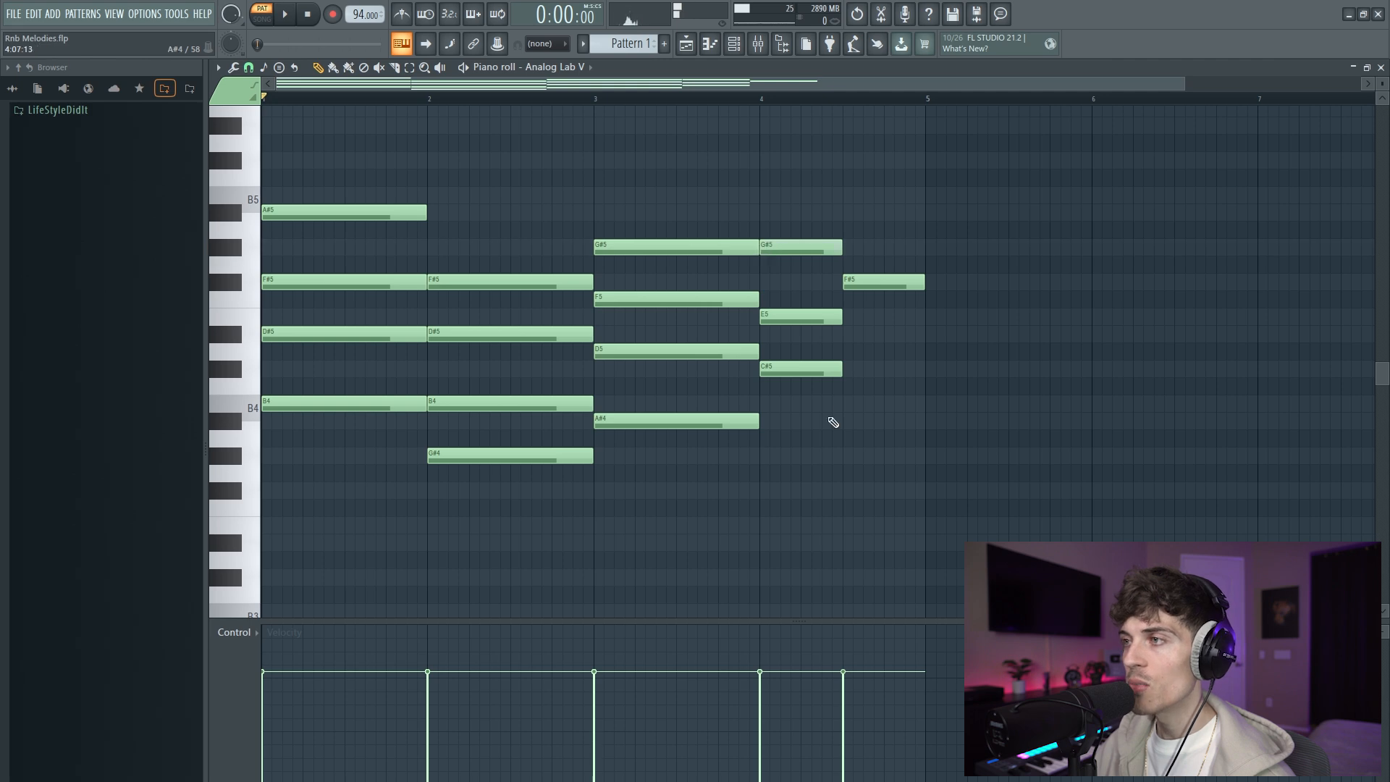
Step: Stack A#5 and C#6 above the F#5 root in the second half of bar 4 and play the progression
scroll(847, 398, up, 3)
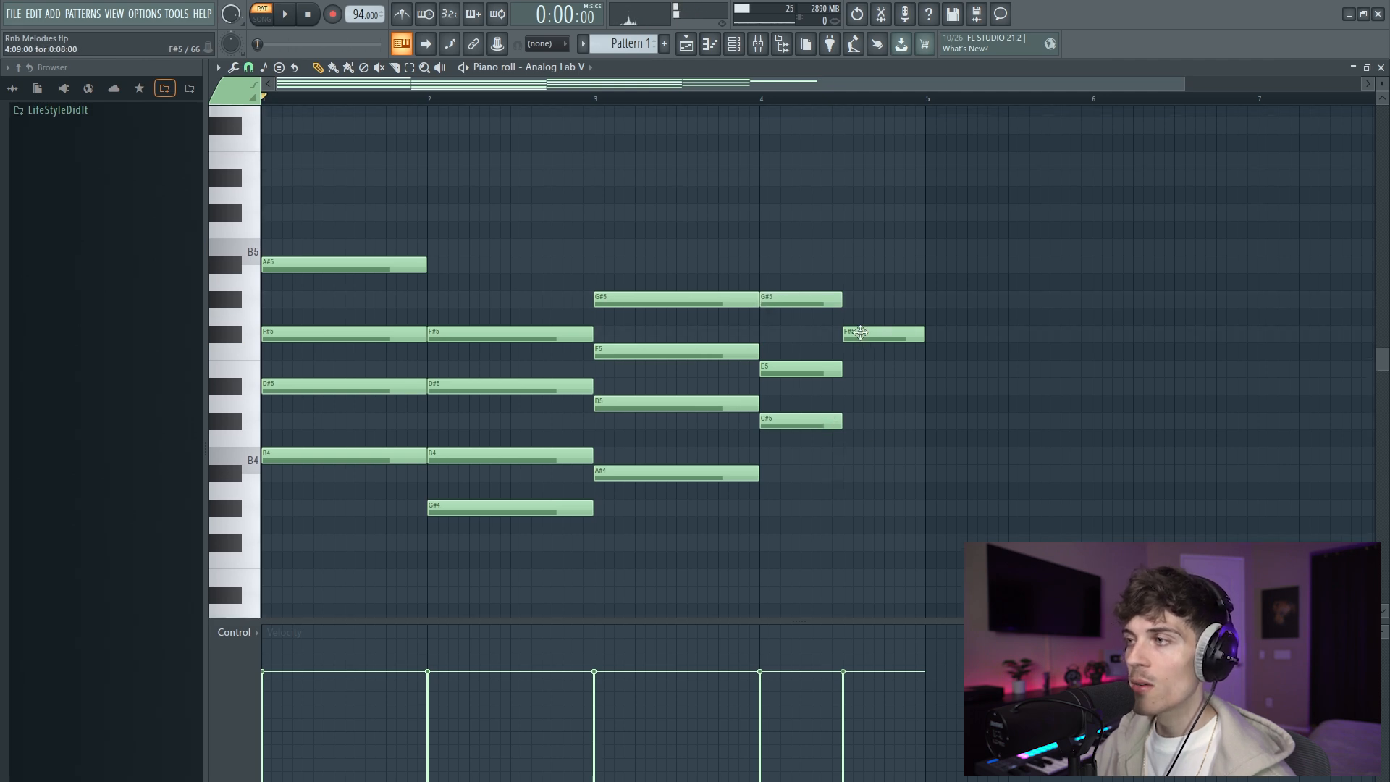
click(848, 266)
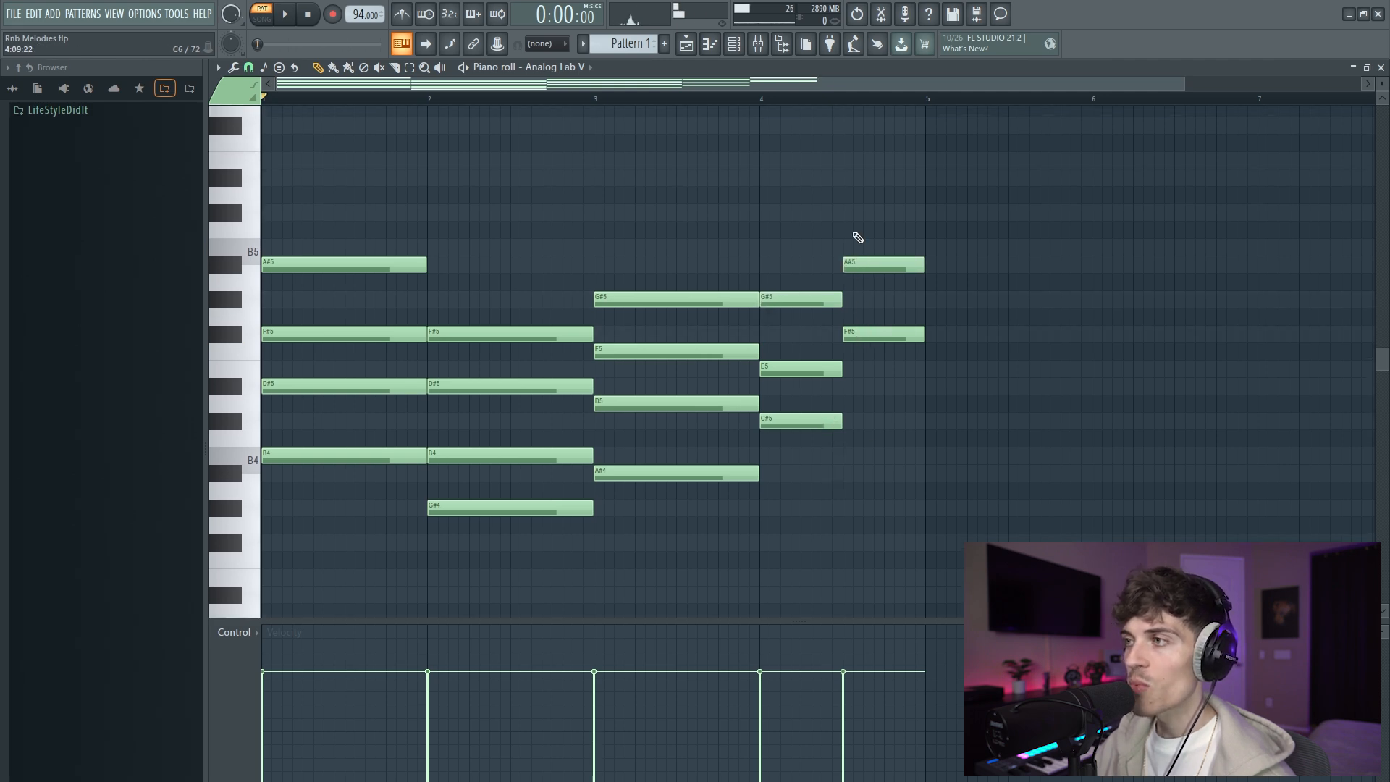
click(847, 211)
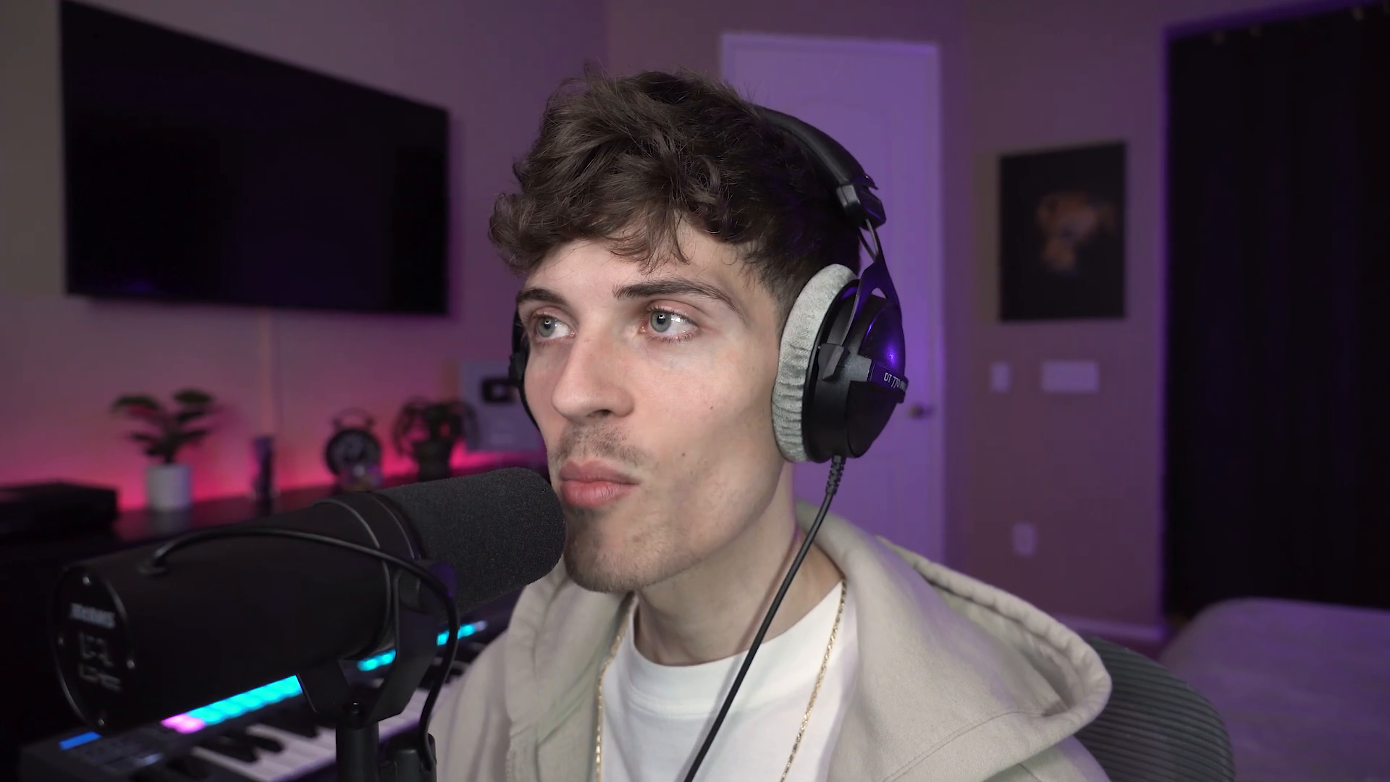
key(space)
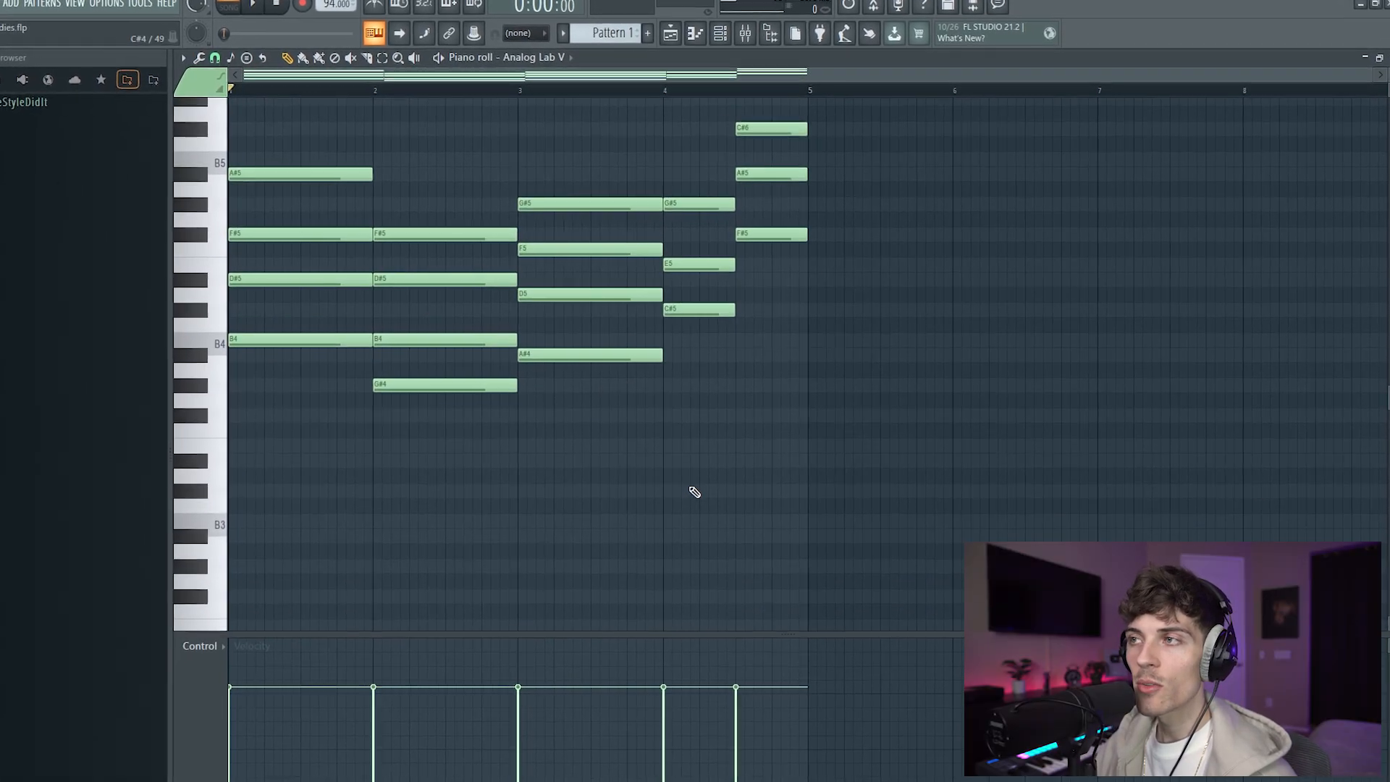
Step: Select the root note of all five chords and move them down one octave
drag(305, 375, 329, 419)
drag(416, 414, 448, 463)
drag(526, 368, 519, 494)
drag(653, 344, 674, 402)
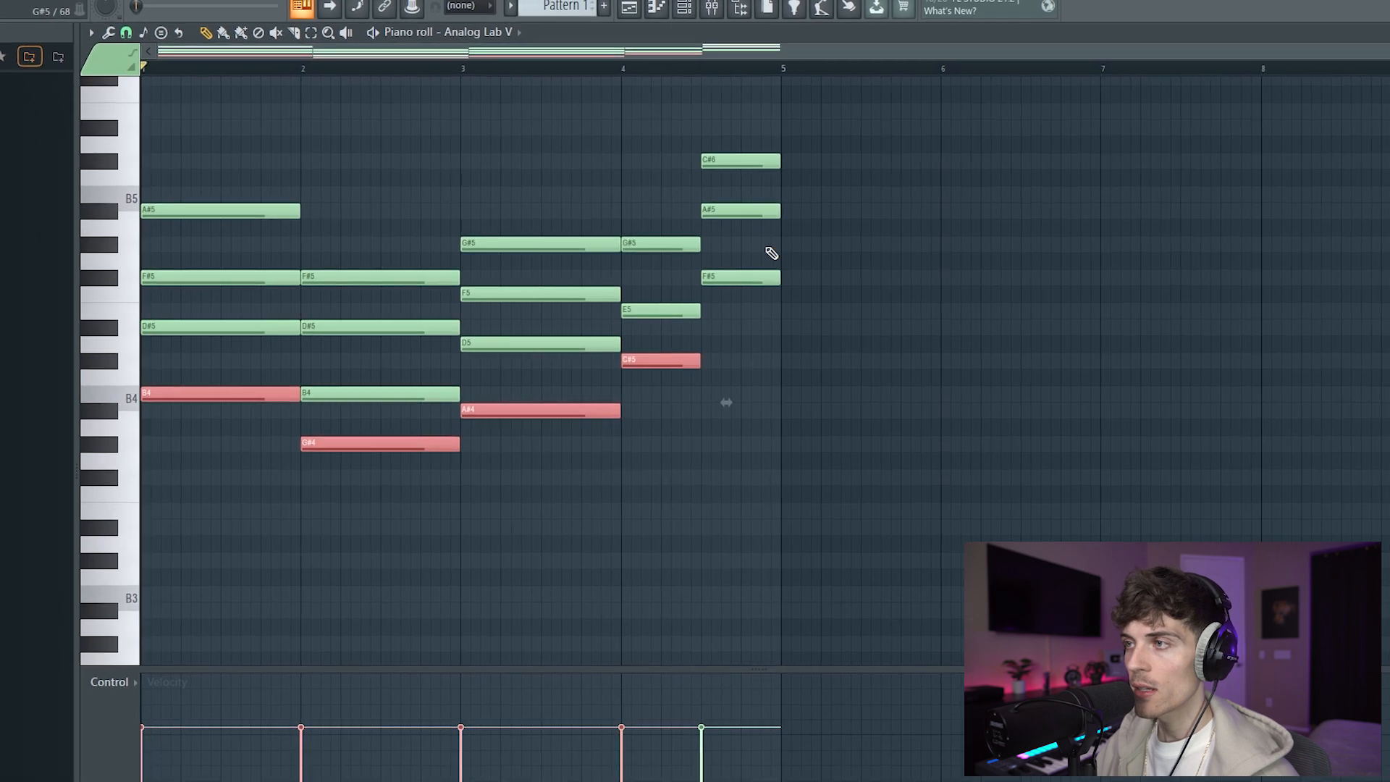
drag(769, 255, 757, 326)
key(ctrl+Down)
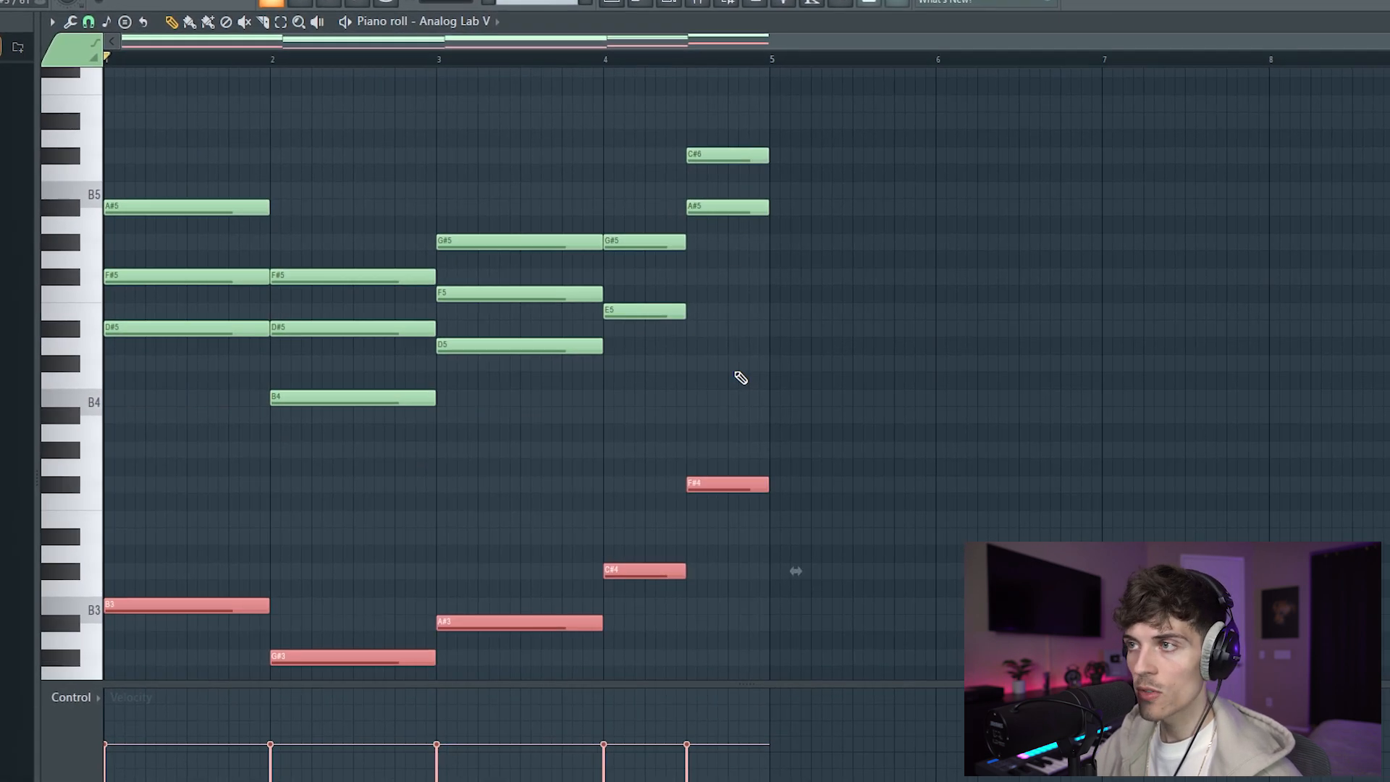
ctrl+click(798, 380)
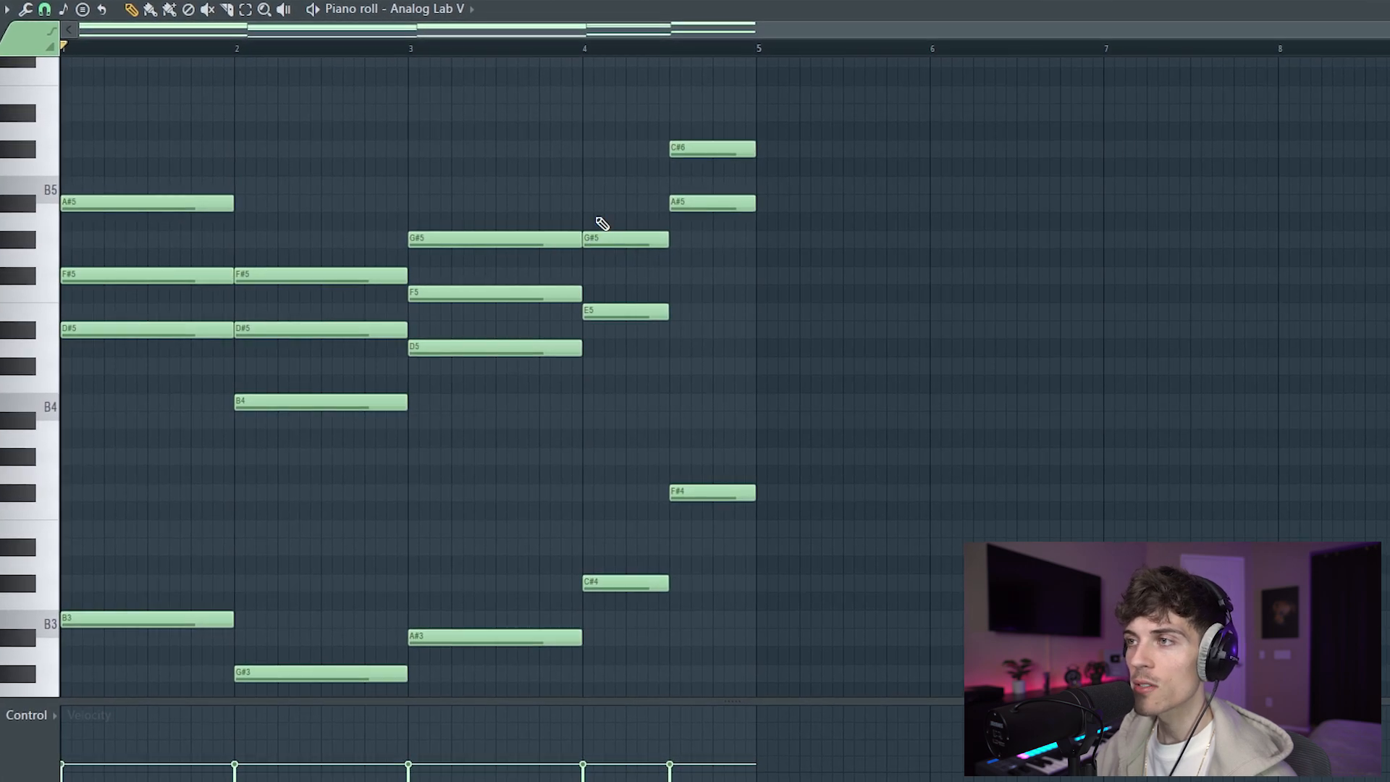
Step: Add the sevenths to both chords in bar 4: B5 above the C# chord and E6 above the F# chord
click(590, 185)
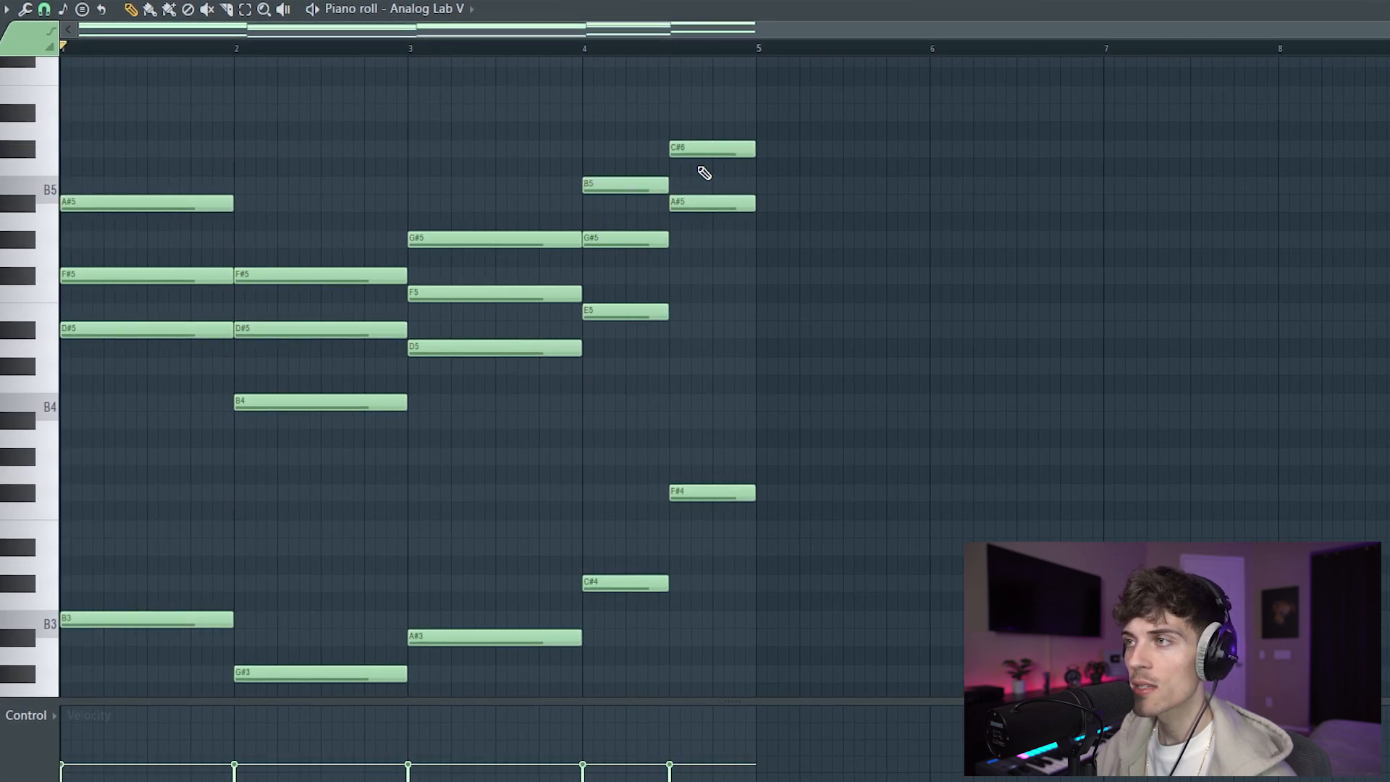
scroll(691, 202, up, 1)
click(675, 148)
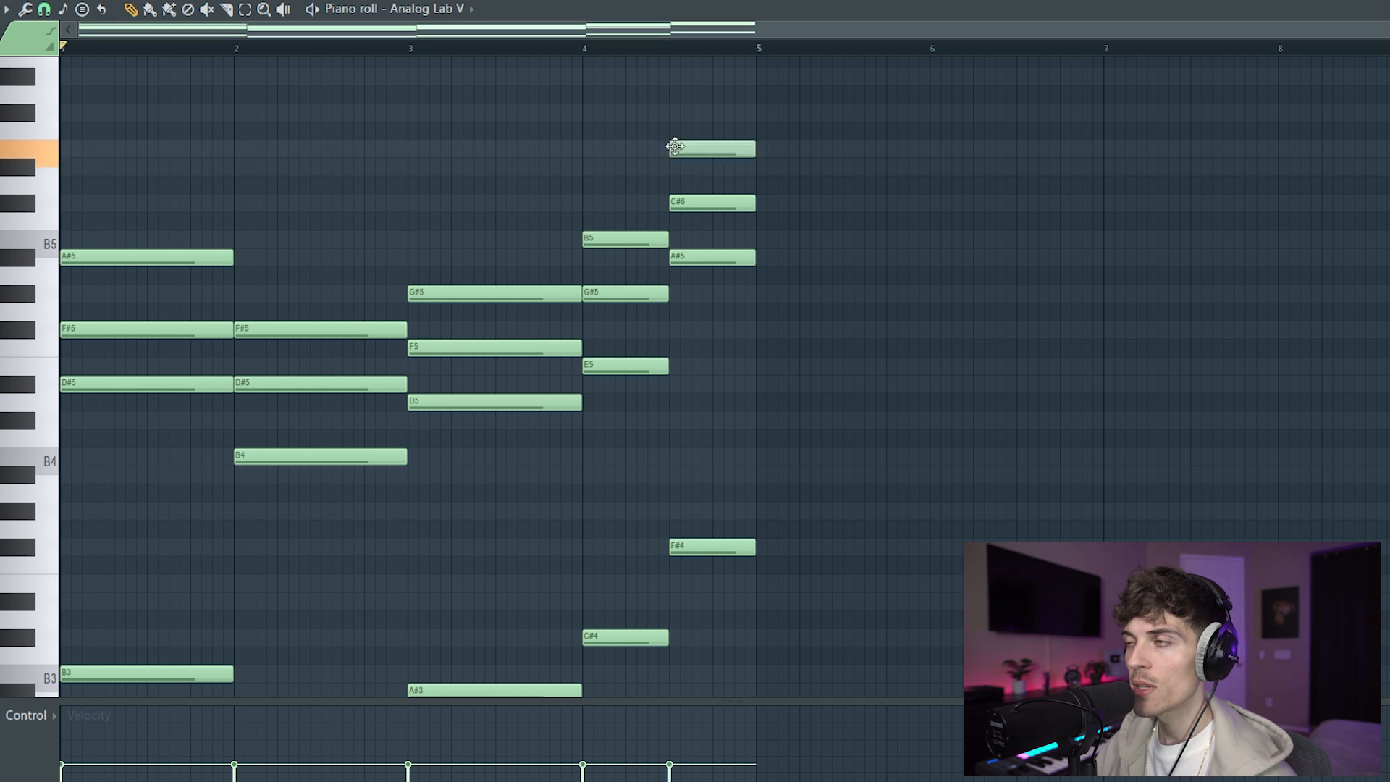
scroll(1175, 130, down, 1)
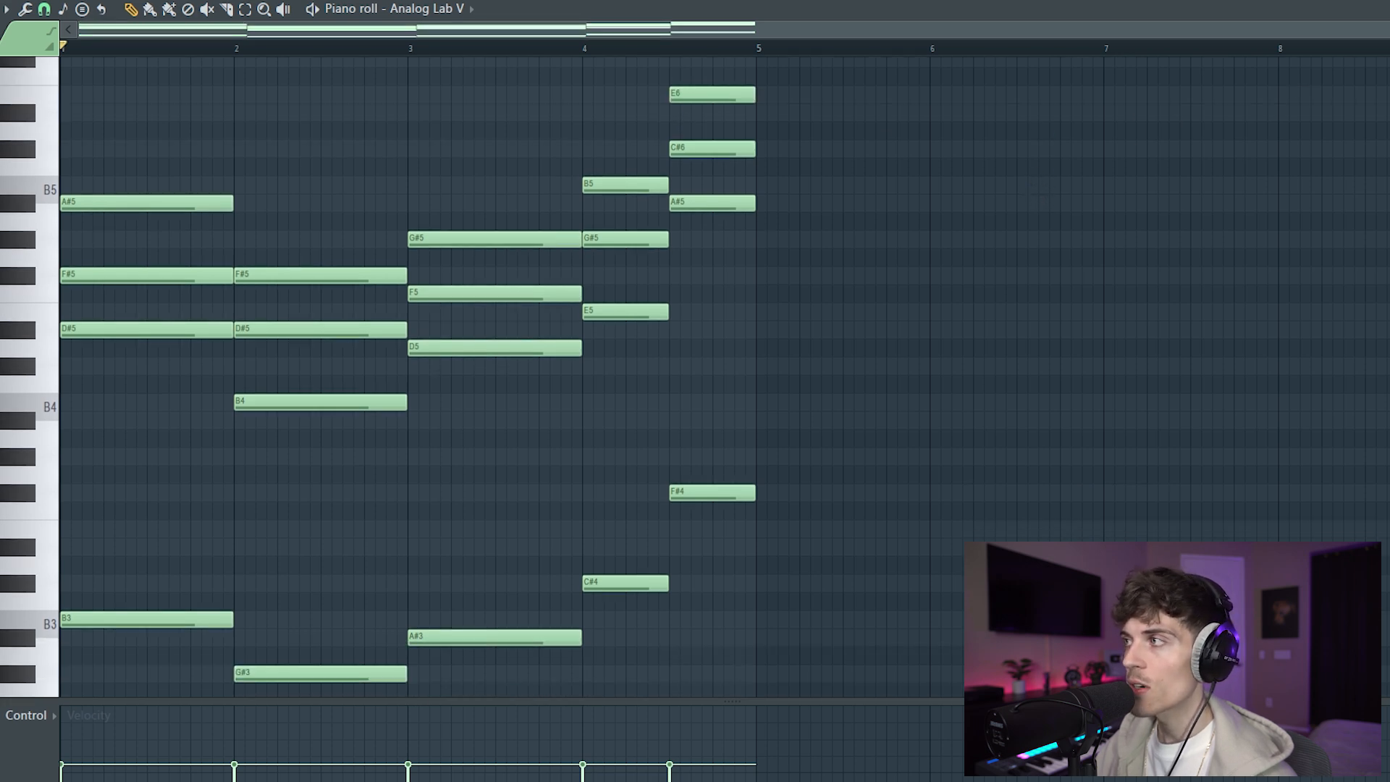
scroll(724, 378, down, 1)
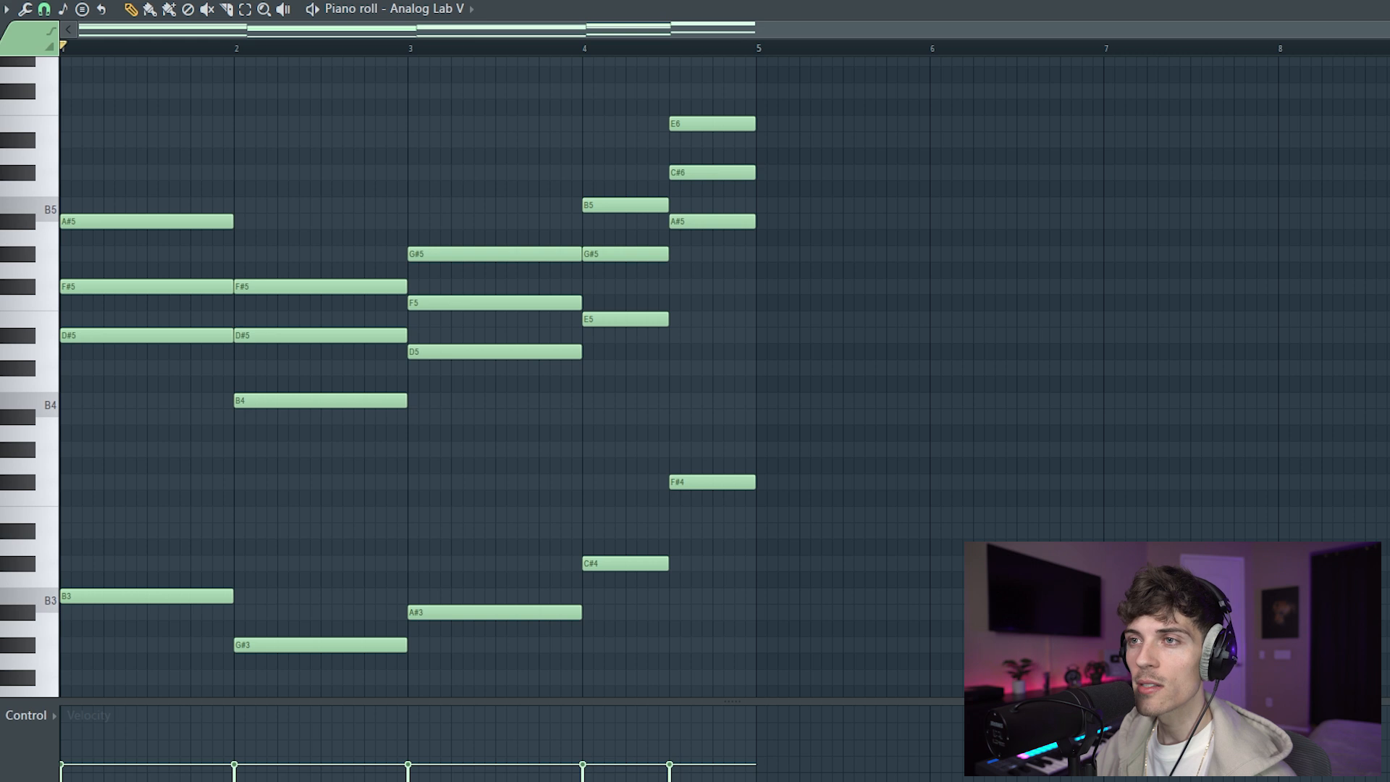
Step: Move the C#6 and E6 of the last chord down one octave
drag(688, 110, 726, 203)
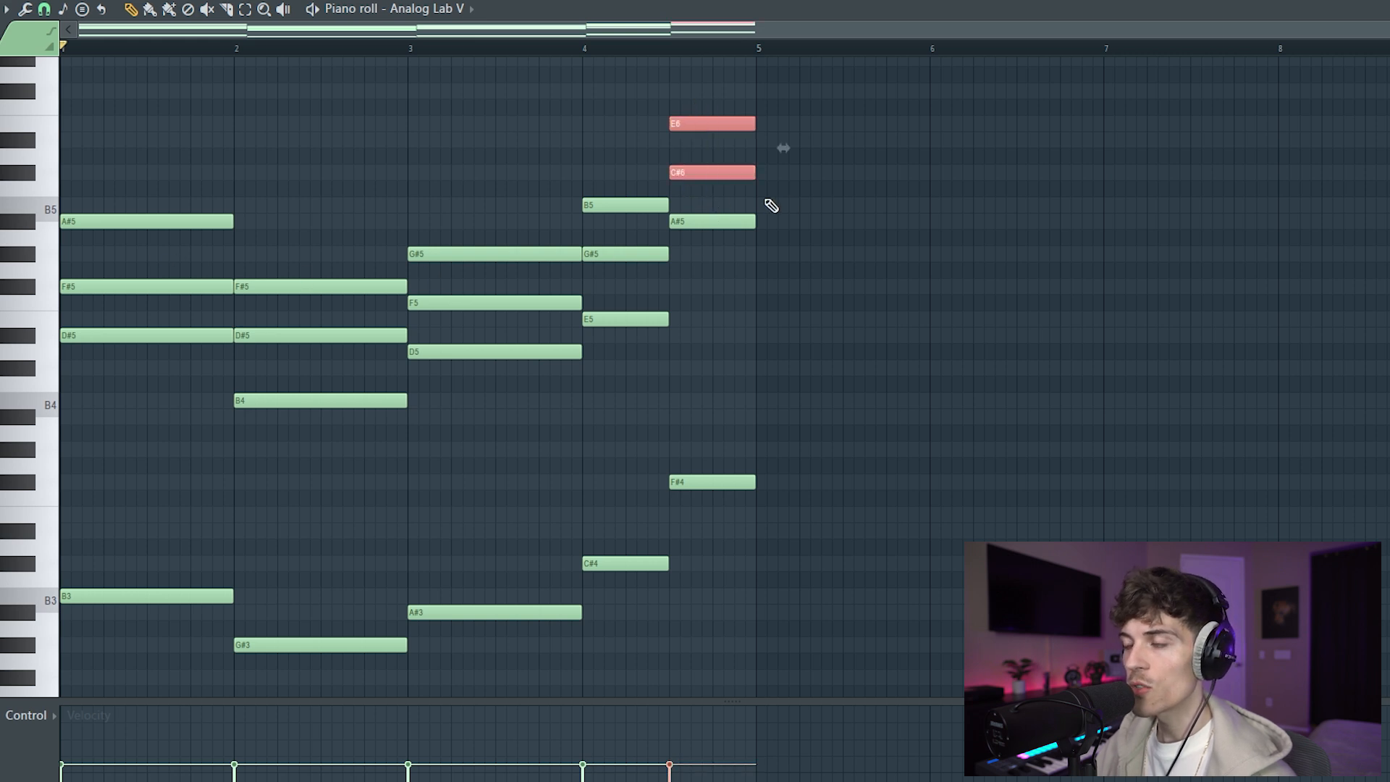
key(ctrl+Down)
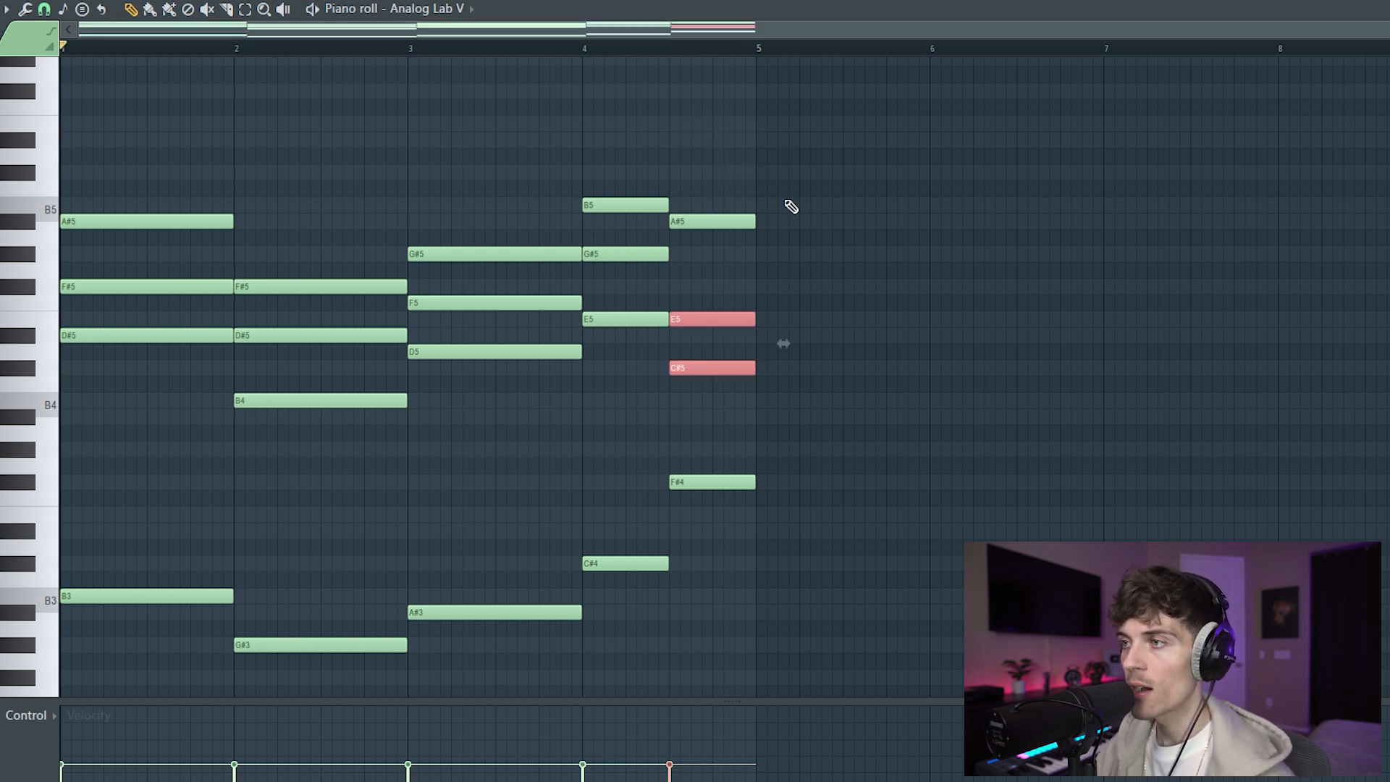
click(805, 209)
Step: Move the B5 and G#5 of the C# chord in bar 4 down one octave
drag(604, 227, 635, 172)
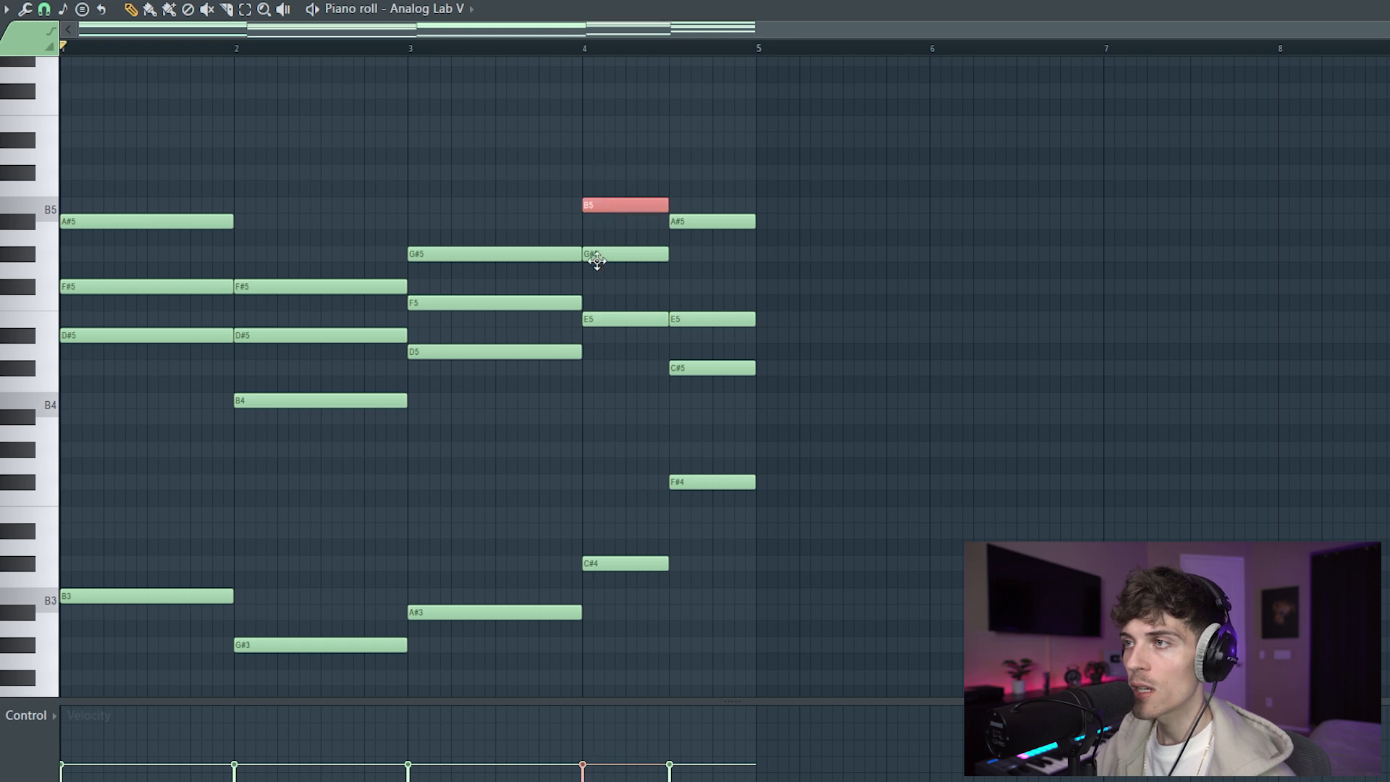
drag(603, 262, 620, 180)
key(ctrl+Down)
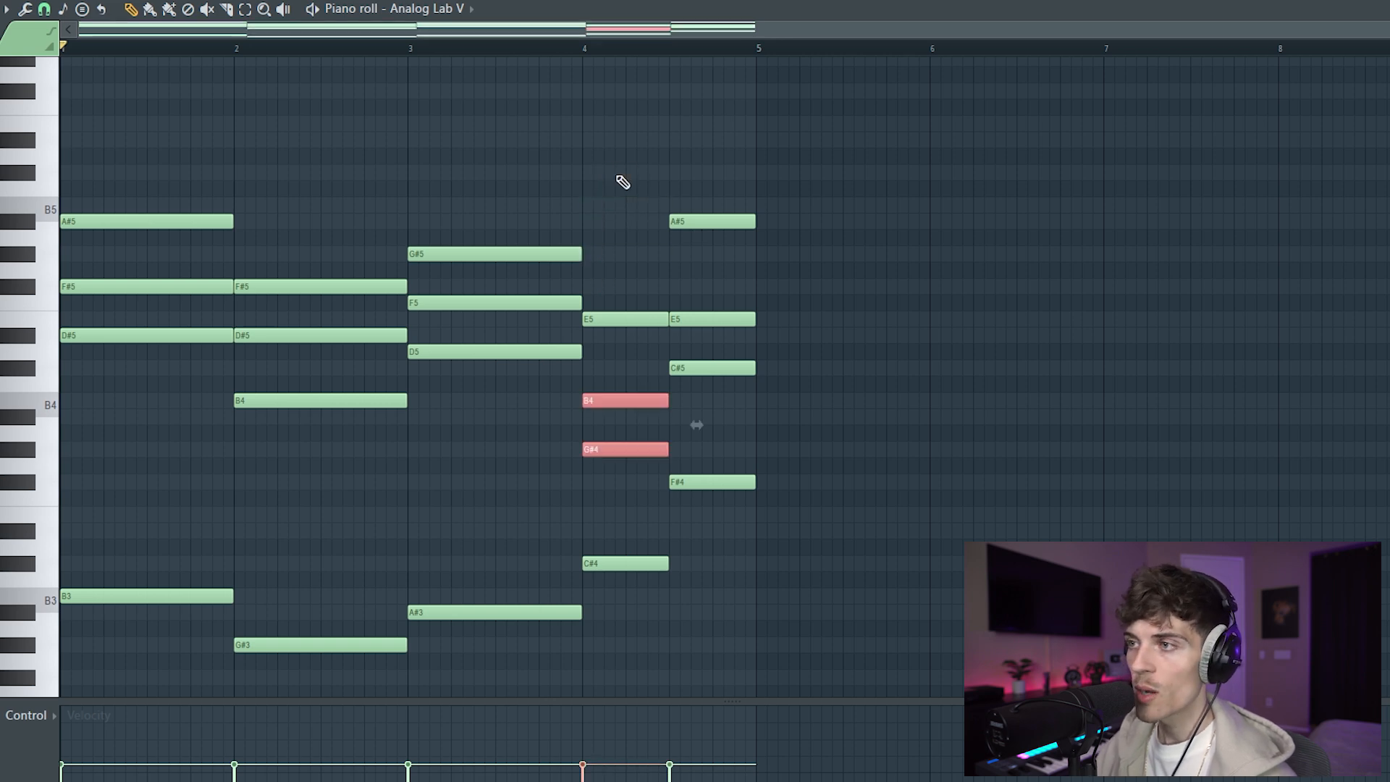
click(651, 175)
Step: Move the A#5 of the last chord down one octave
scroll(658, 174, down, 3)
drag(724, 168, 724, 217)
key(ctrl+Down)
click(726, 218)
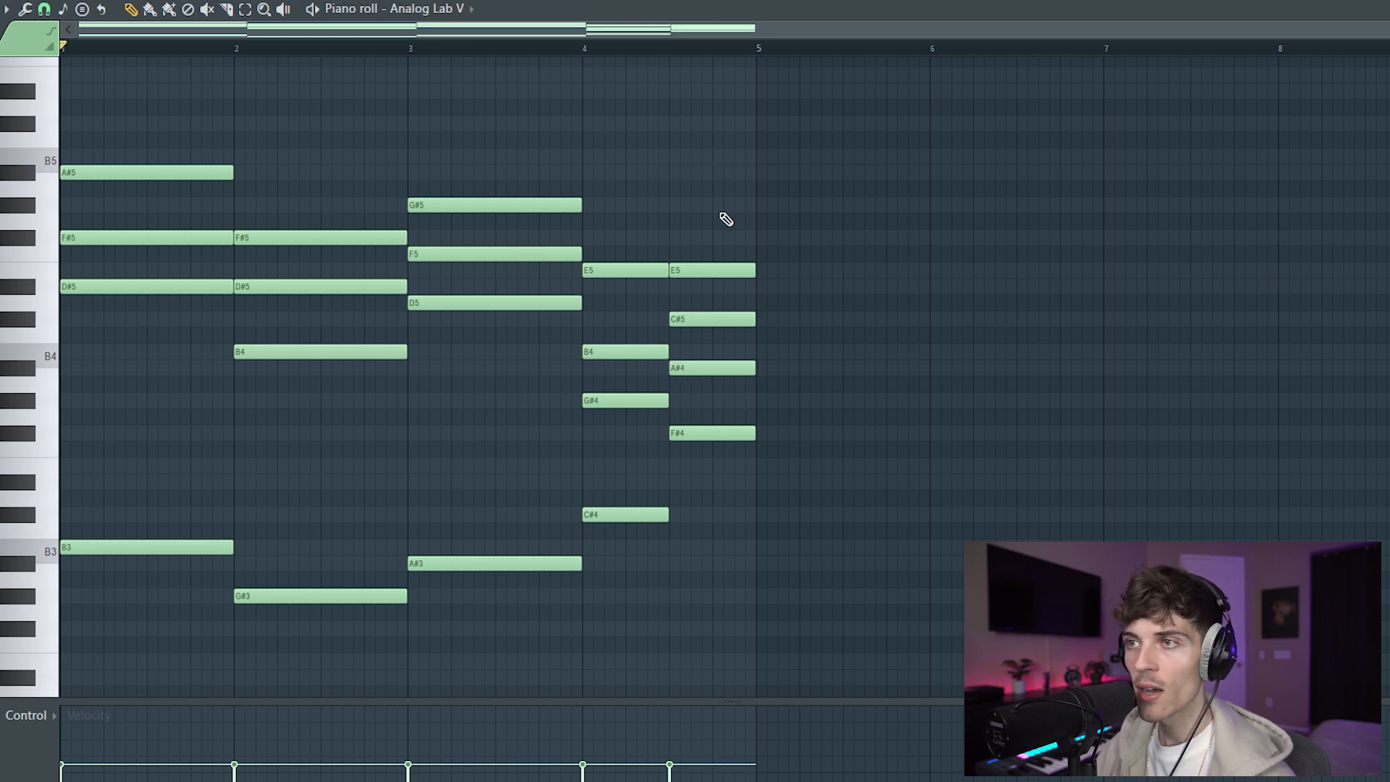
Step: Raise the G#4 of the C# chord in bar 4 by one octave and highlight it with bar 3's G#5
drag(597, 382, 611, 434)
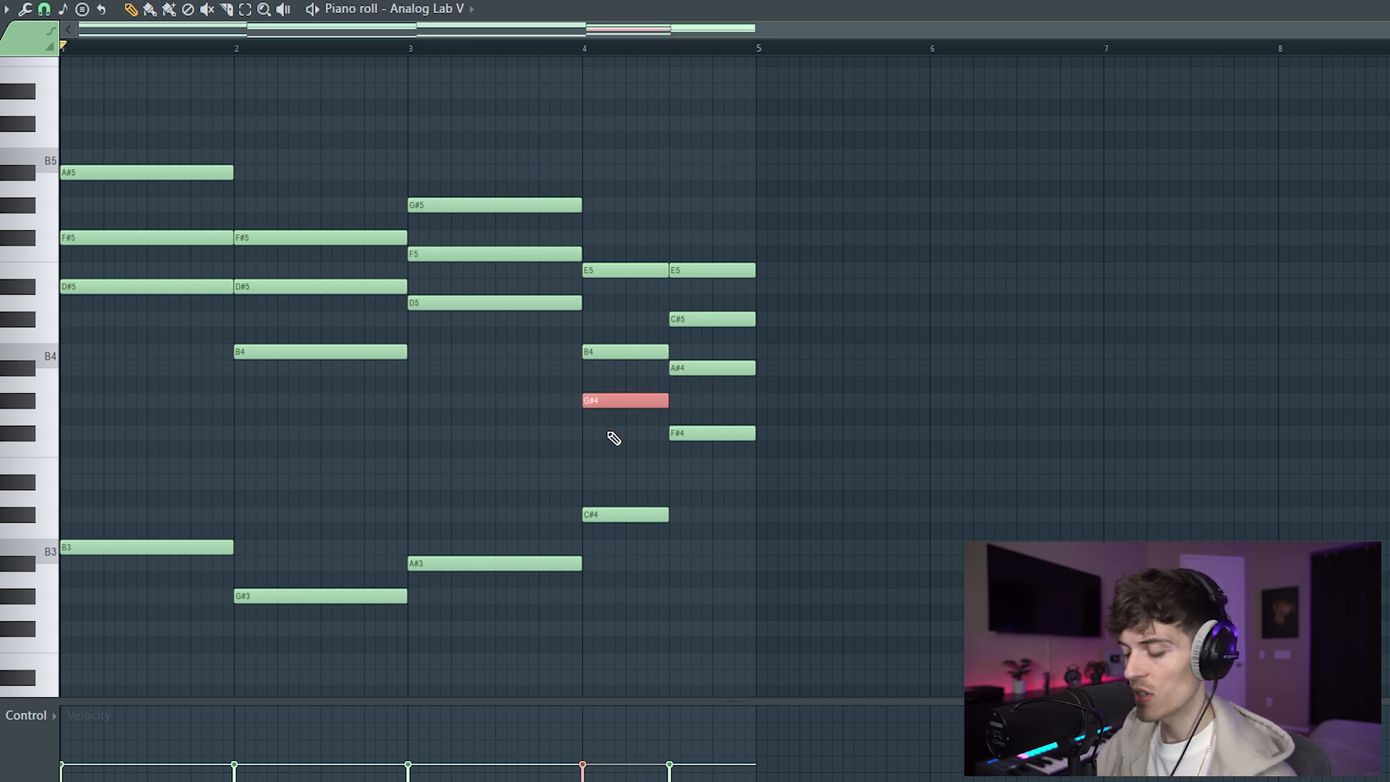
key(ctrl+Up)
drag(440, 135, 692, 204)
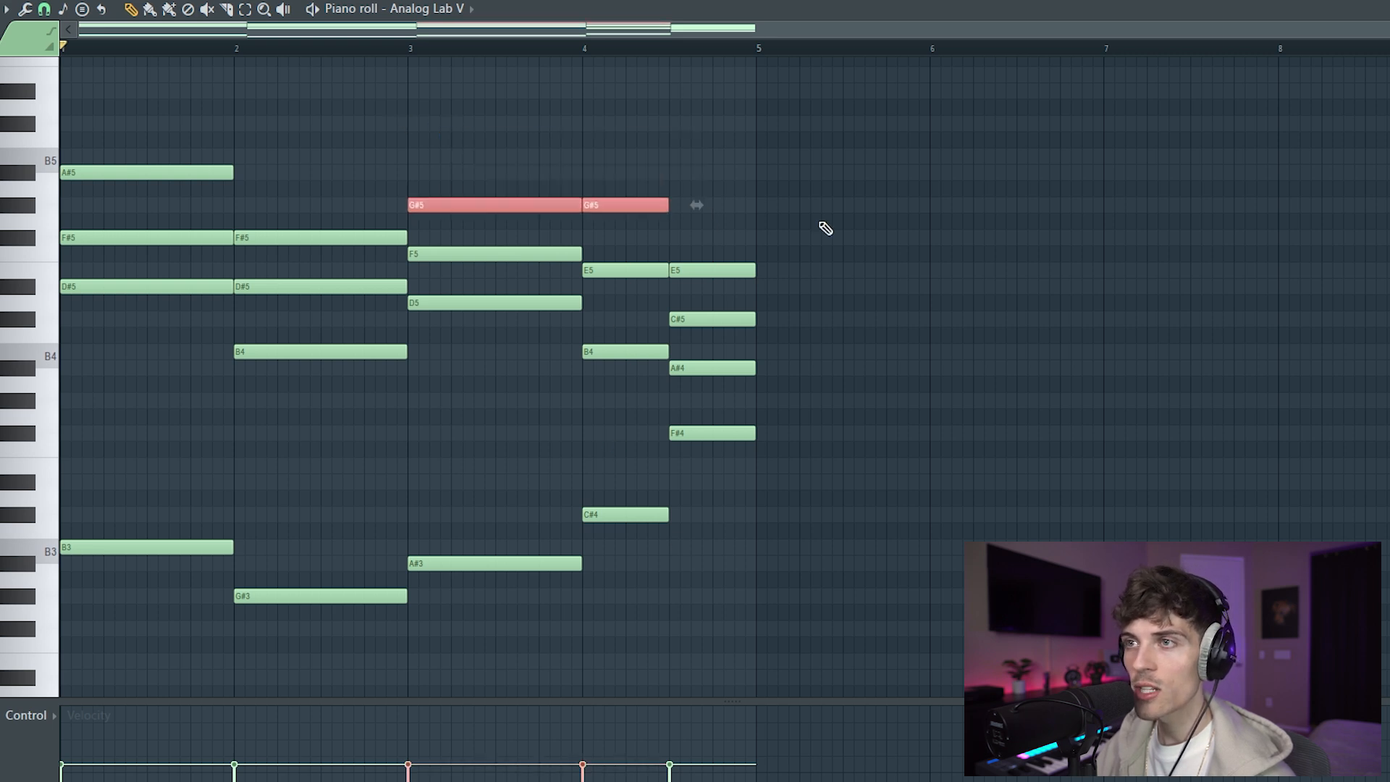
ctrl+click(819, 221)
Step: Move the A#5 of the bar 1 chord down one octave
drag(113, 205, 173, 115)
key(ctrl+Down)
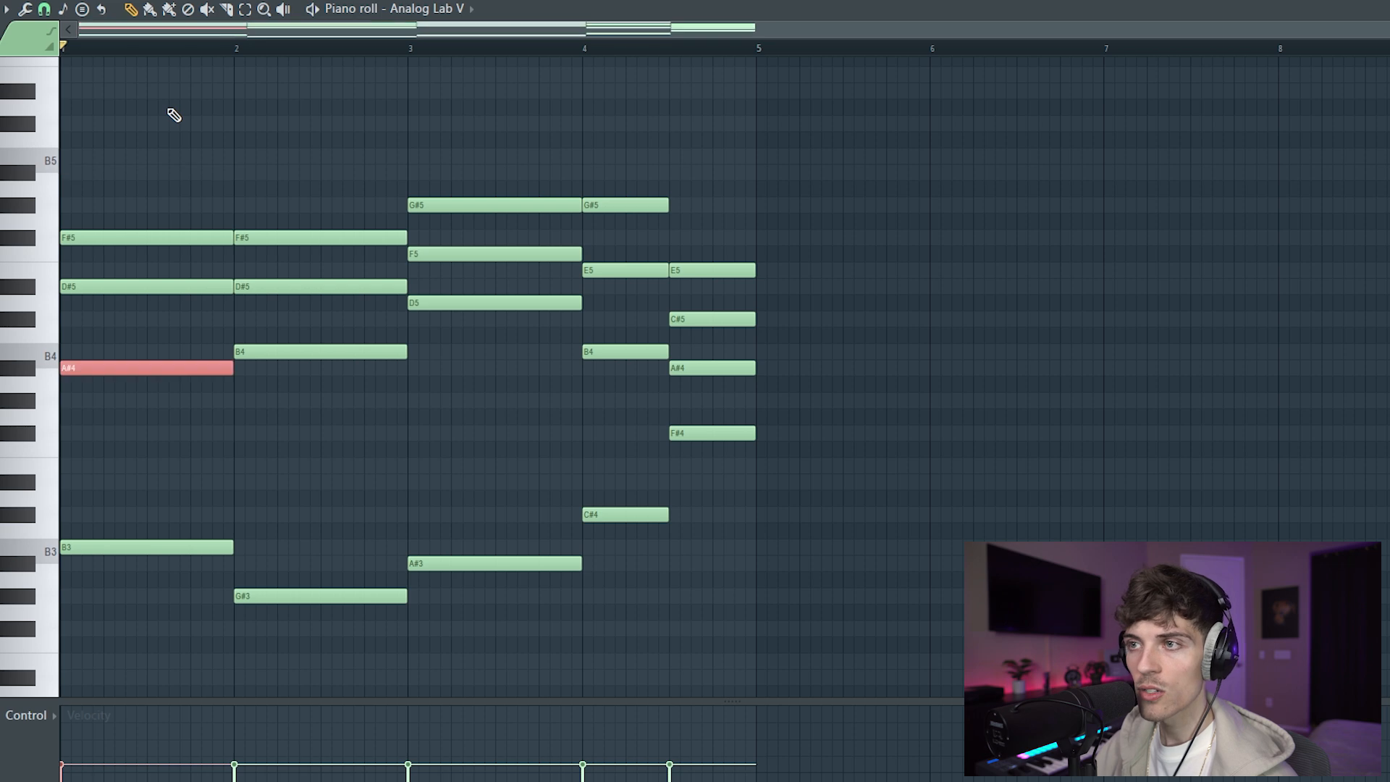
ctrl+click(278, 104)
Step: Highlight the whole chord progression, then compare the original voicing in bars 1–4 with the inverted version in bars 5–8
drag(103, 116, 784, 485)
ctrl+click(784, 485)
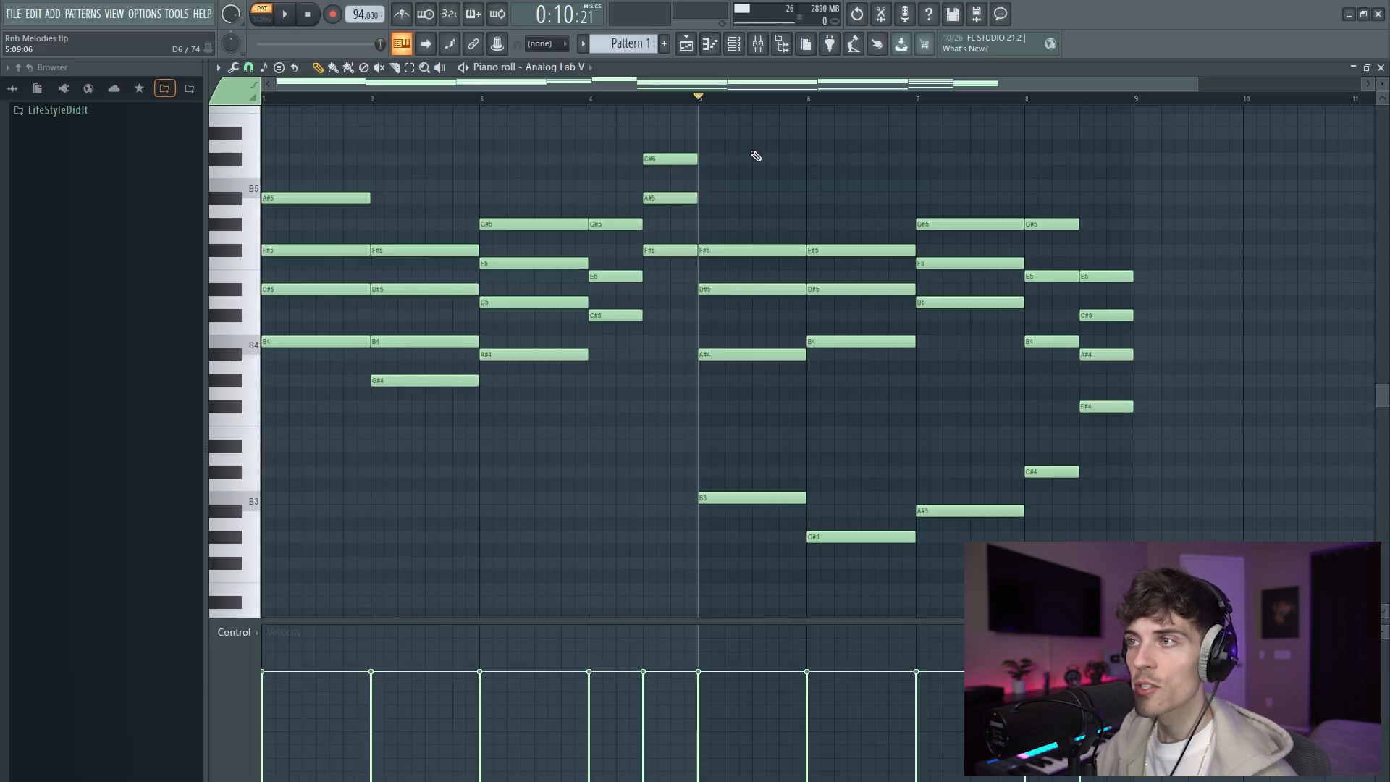
drag(664, 150, 262, 476)
ctrl+click(404, 512)
drag(735, 154, 1194, 580)
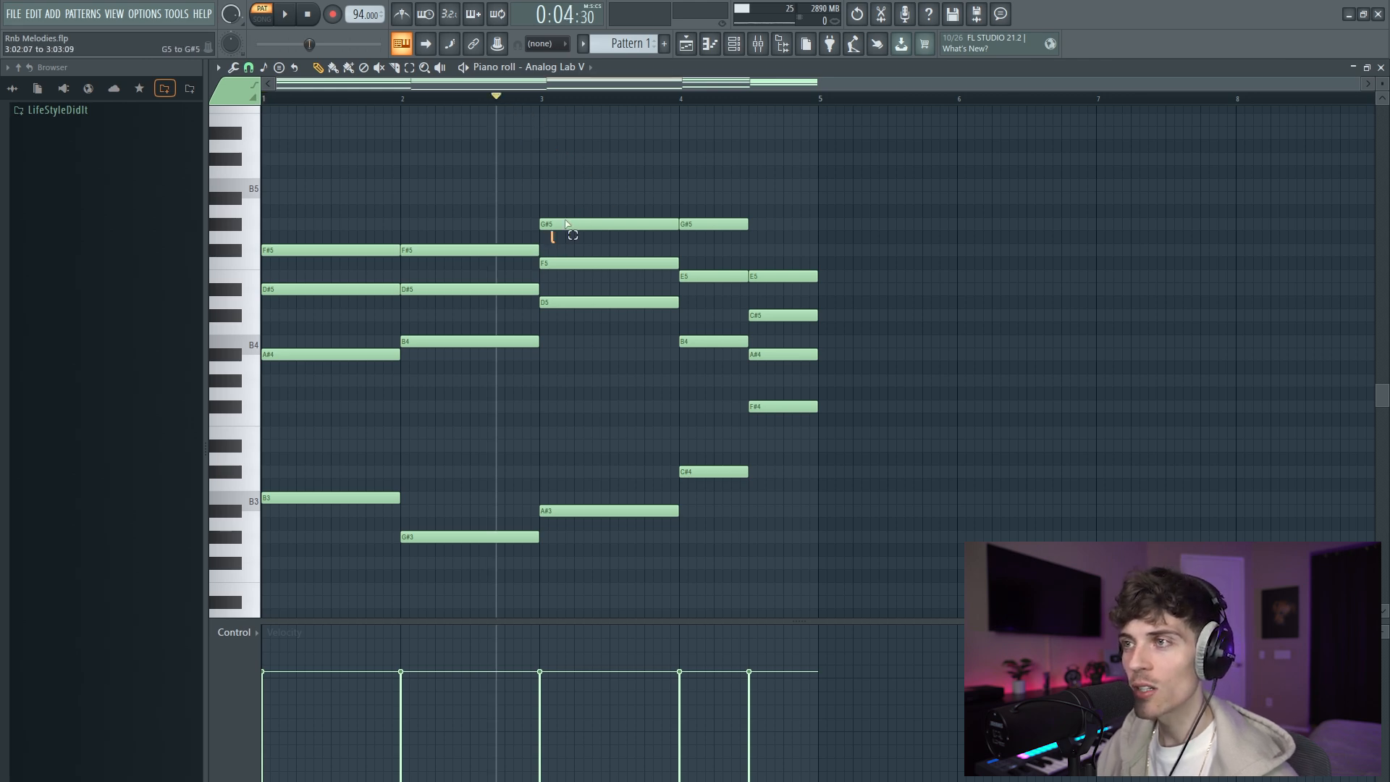
Step: Move the G#5 of the bar 3 chord down one octave and play the progression from bar 2
key(ctrl+Down)
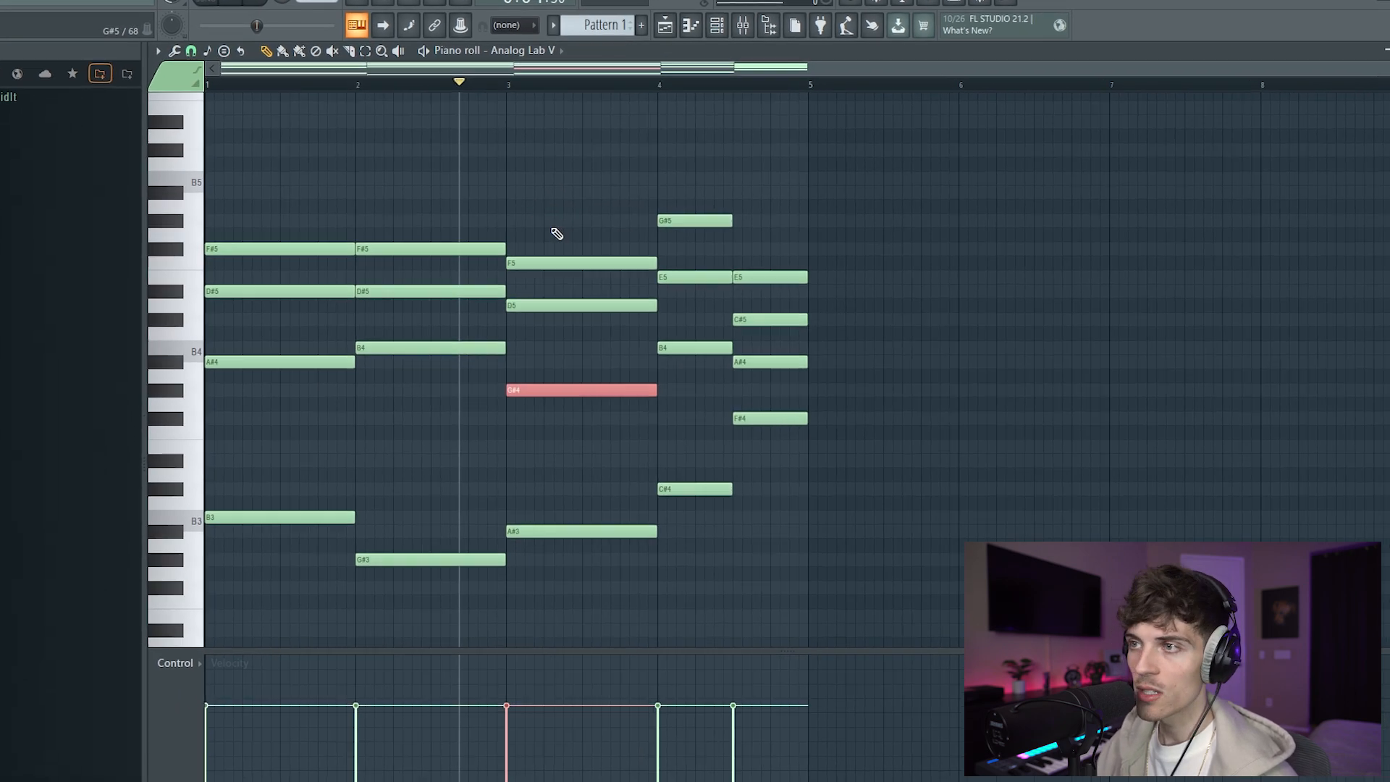
key(ctrl+d)
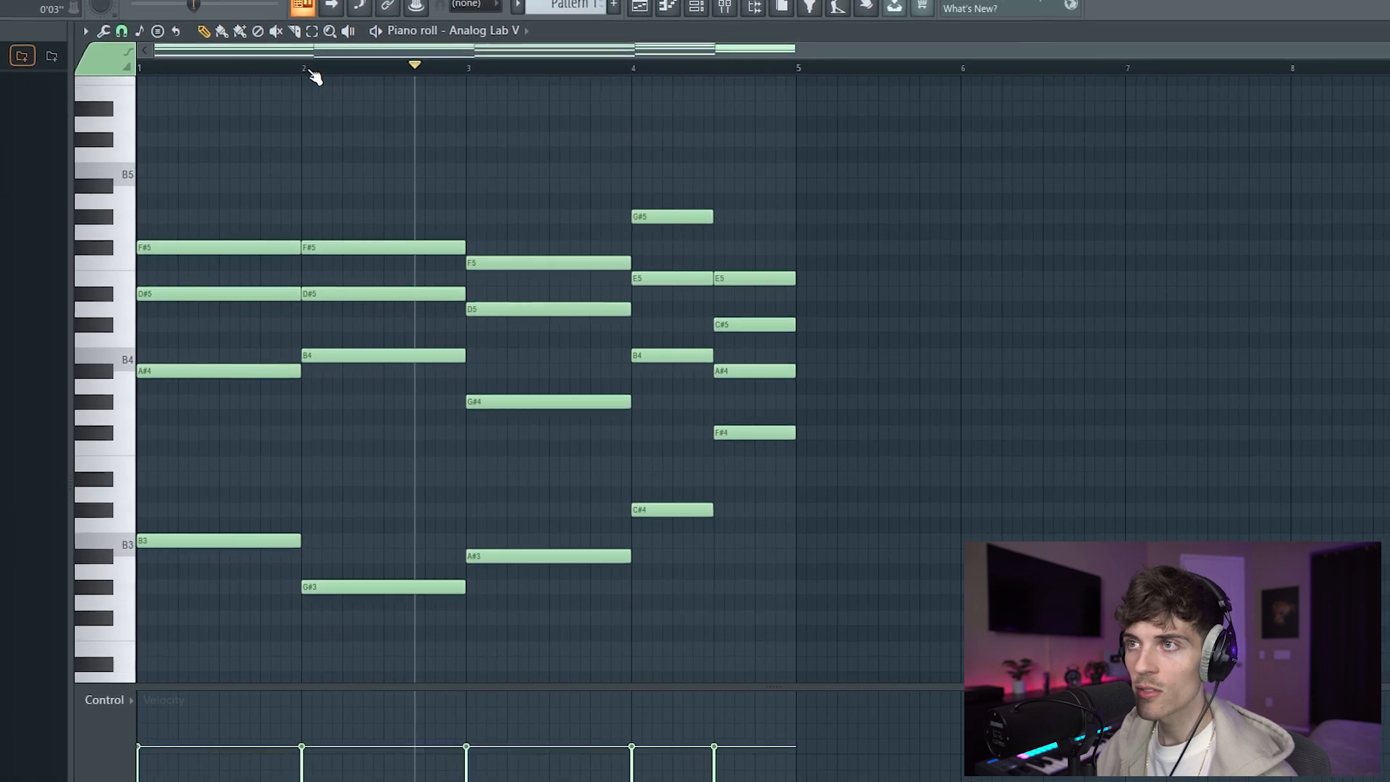
key(space)
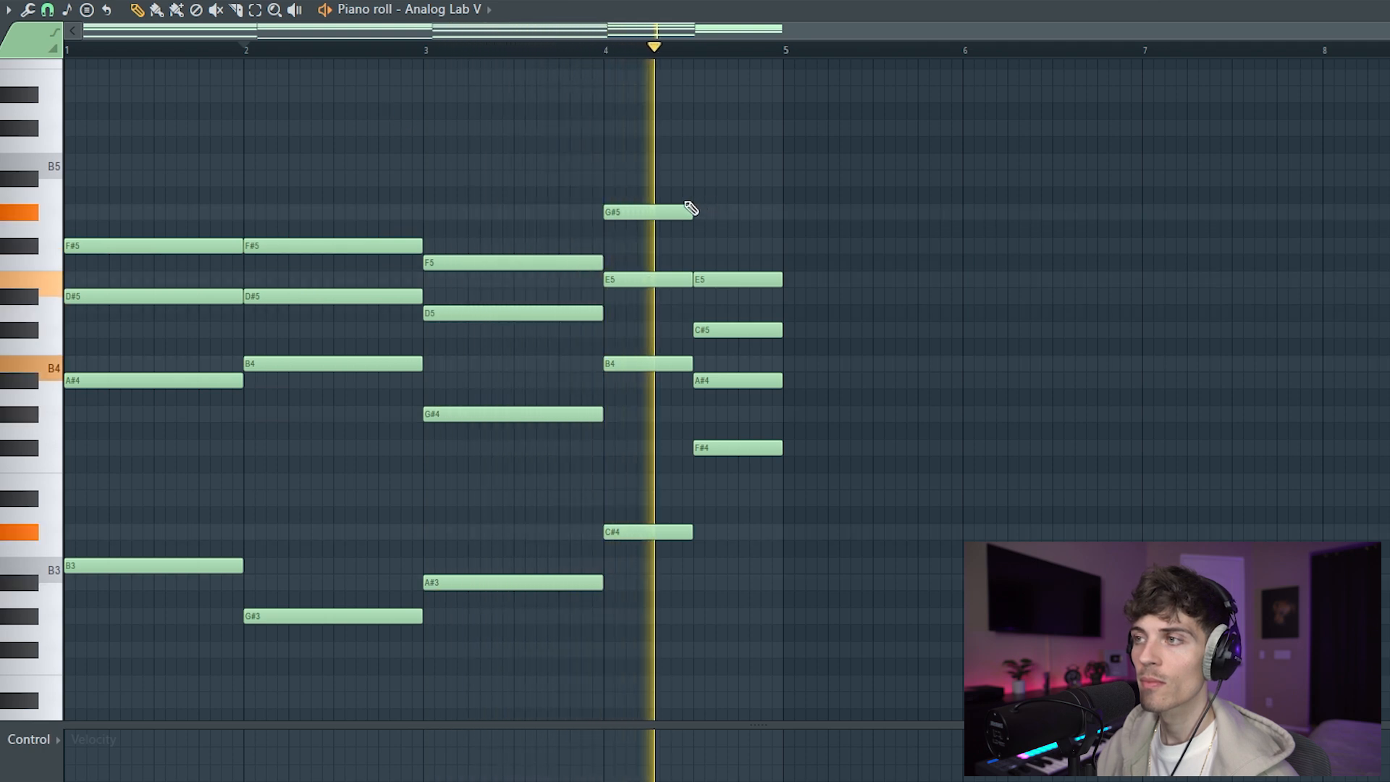
key(space)
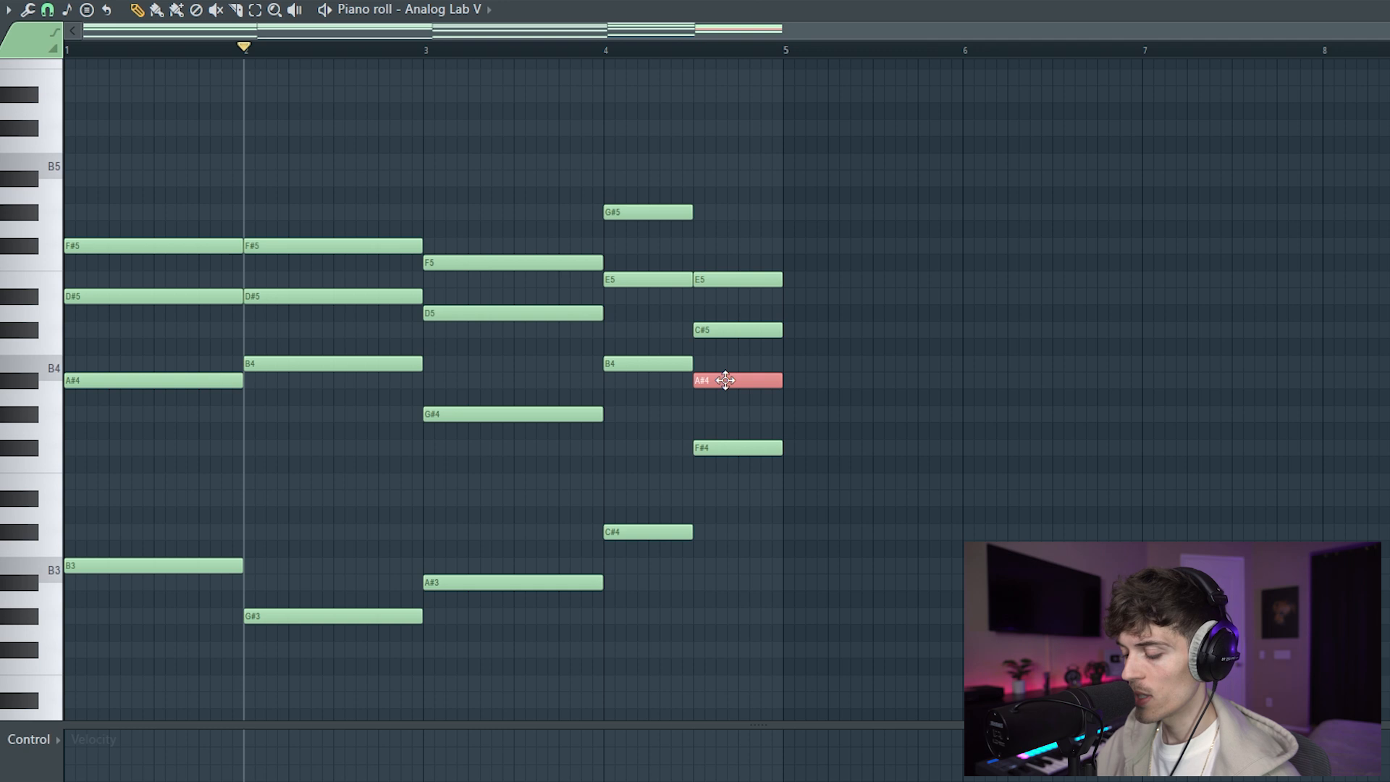
Step: Try the last chord with its A#4 raised one octave and play the progression from bar 2
ctrl+click(364, 243)
drag(613, 225, 782, 143)
right_click(841, 128)
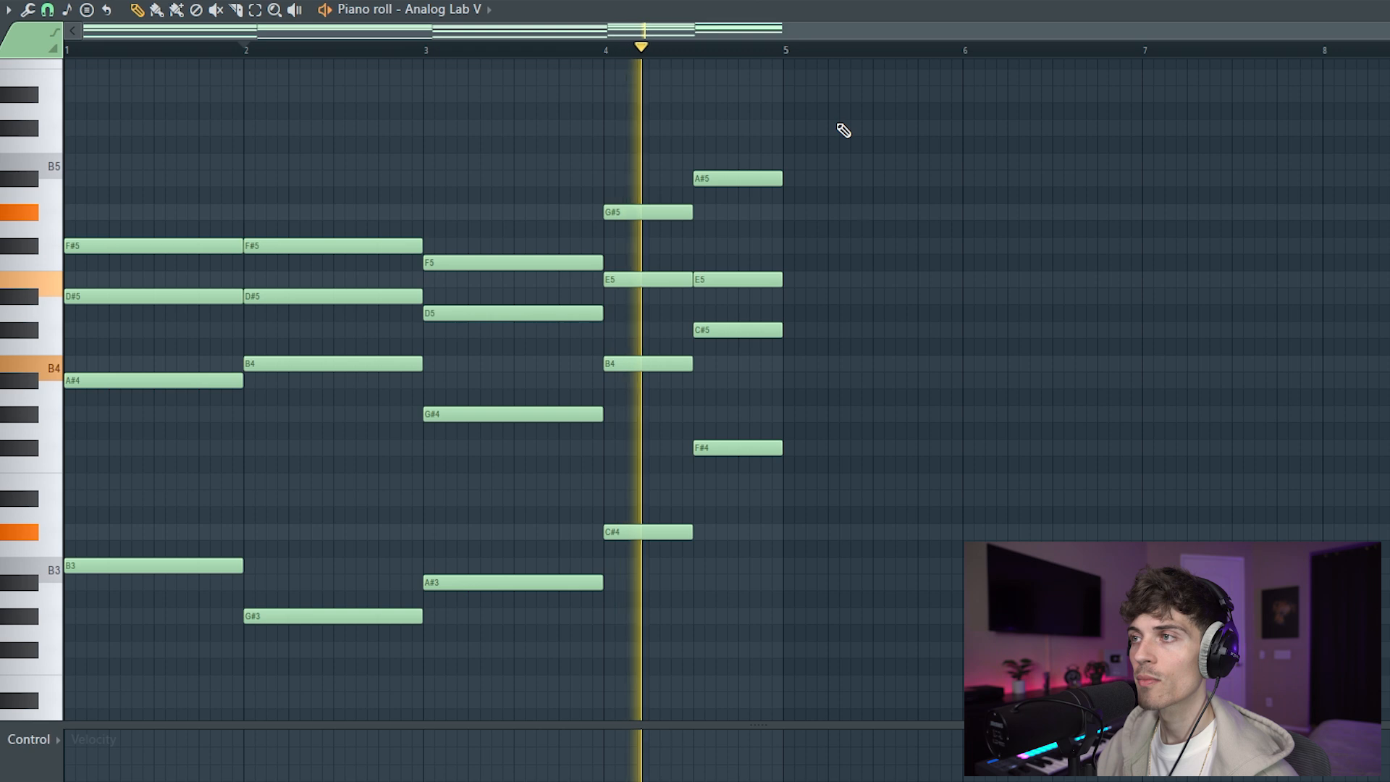
key(space)
key(space)
Step: Move the G#5 and A#5 in bar 4 down one octave and highlight the upper notes across bars 2 to 4
drag(631, 249, 704, 180)
key(space)
key(ctrl+Down)
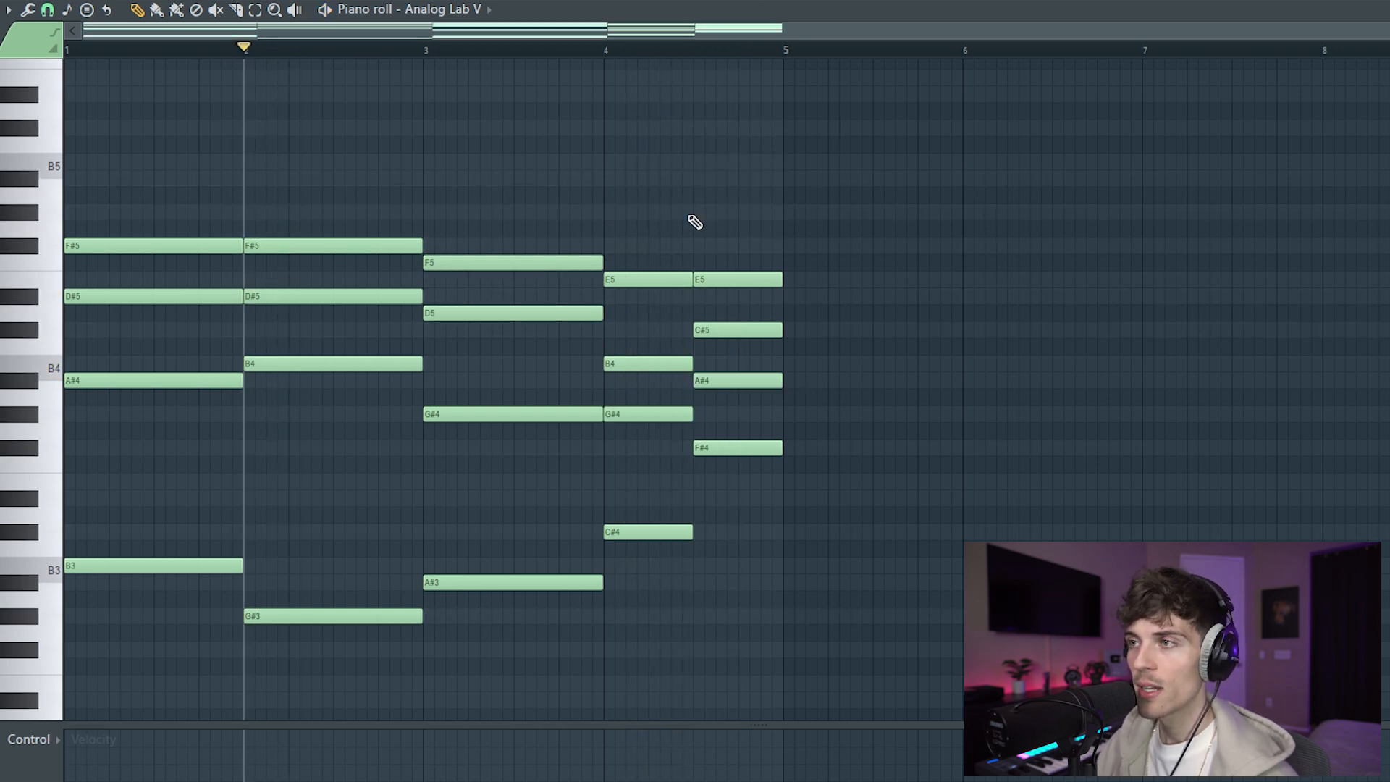
drag(363, 216, 630, 301)
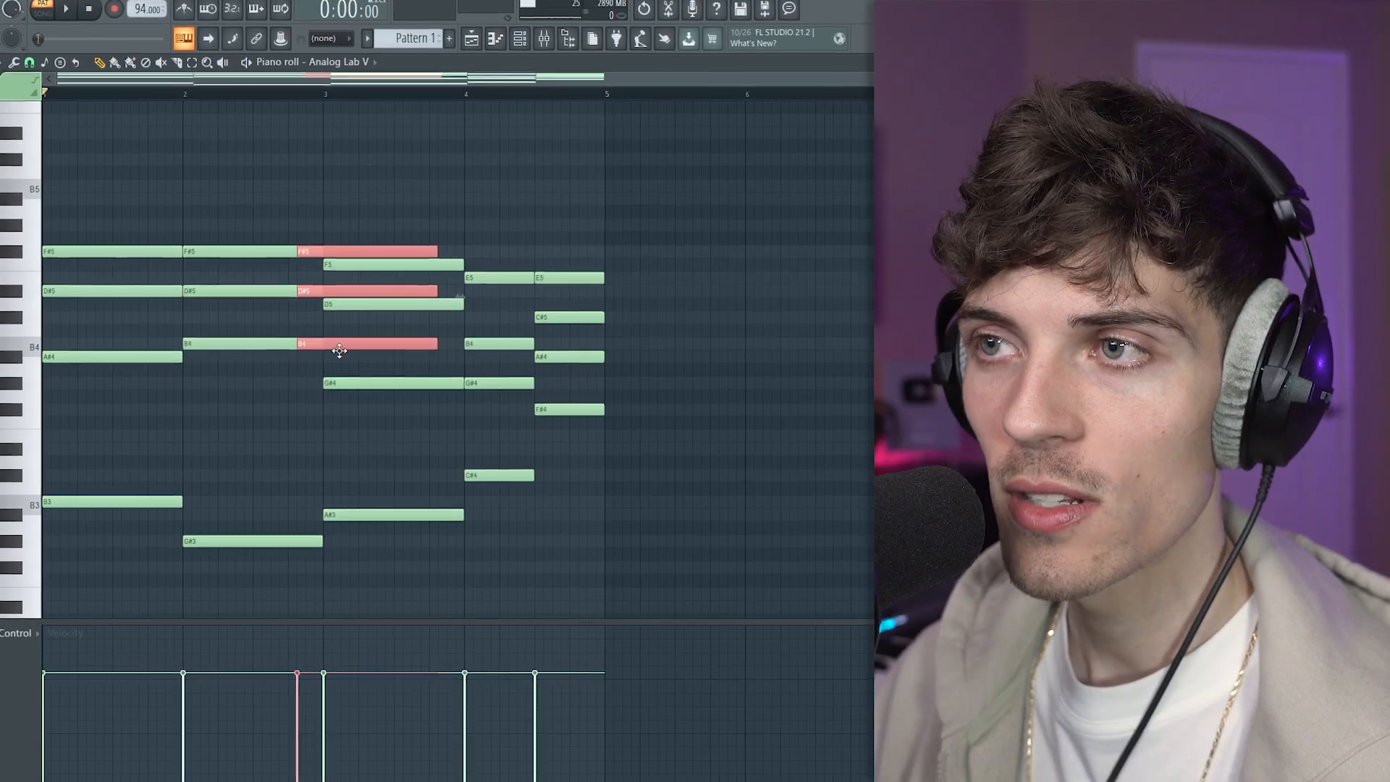
Step: Move the copied upper notes to the middle of bar 2 one octave higher, and extend the D#6 and F#6 slightly past bar 3
drag(340, 350, 297, 350)
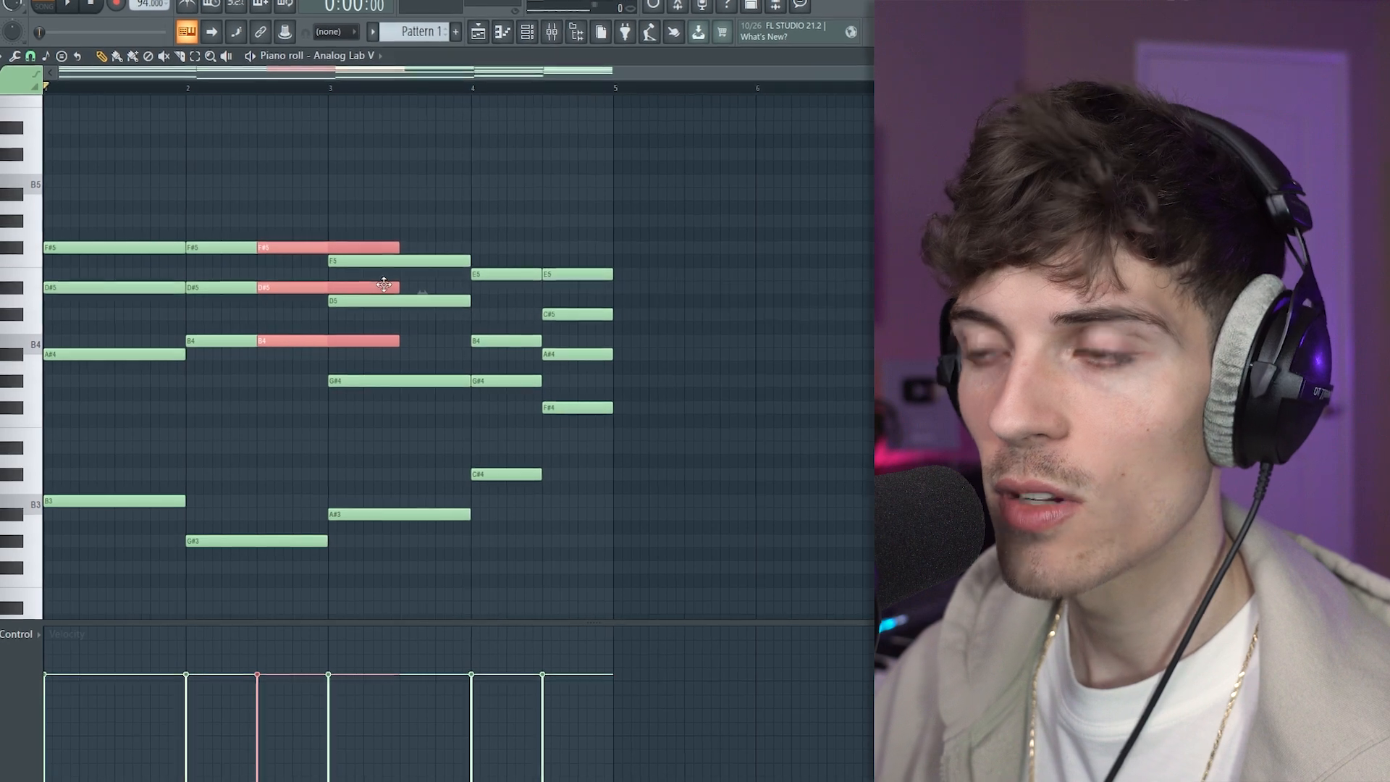
key(ctrl+Up)
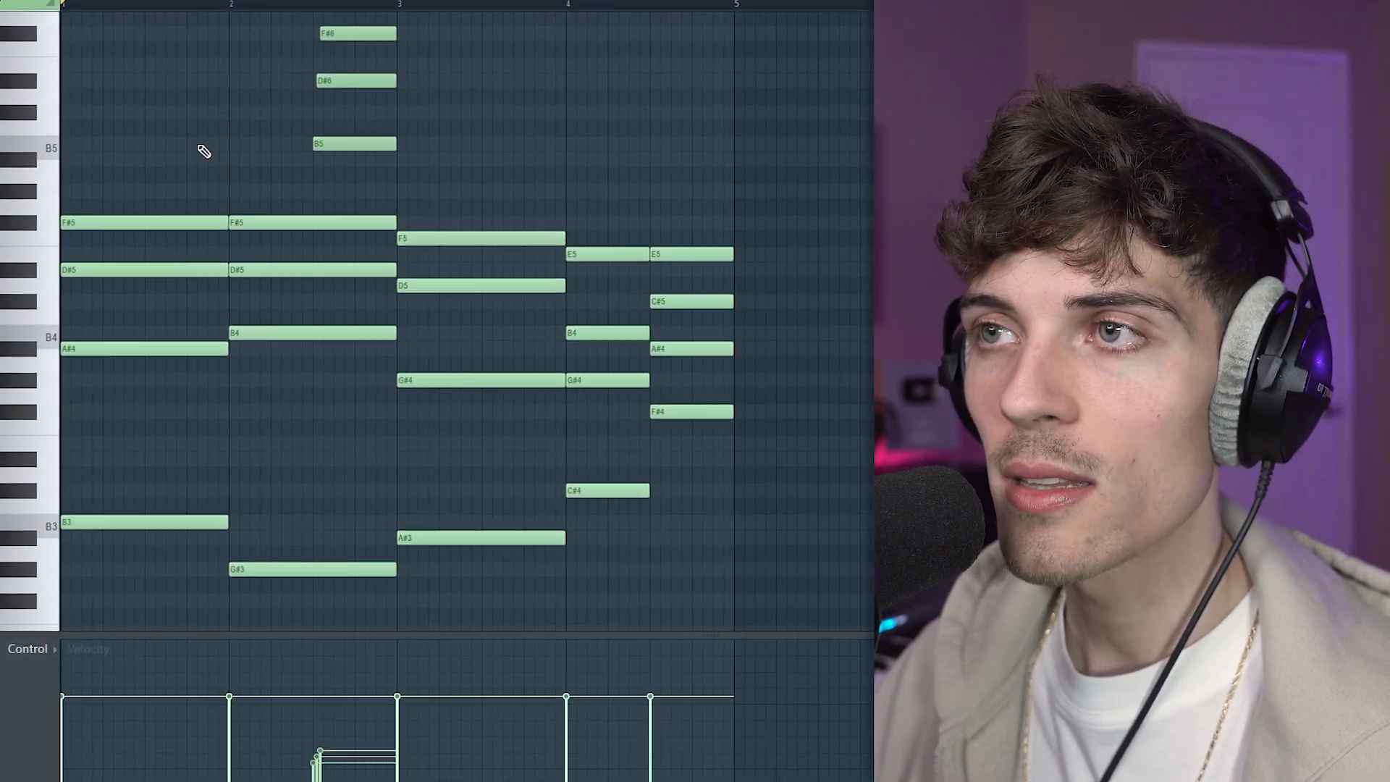
scroll(207, 147, up, 2)
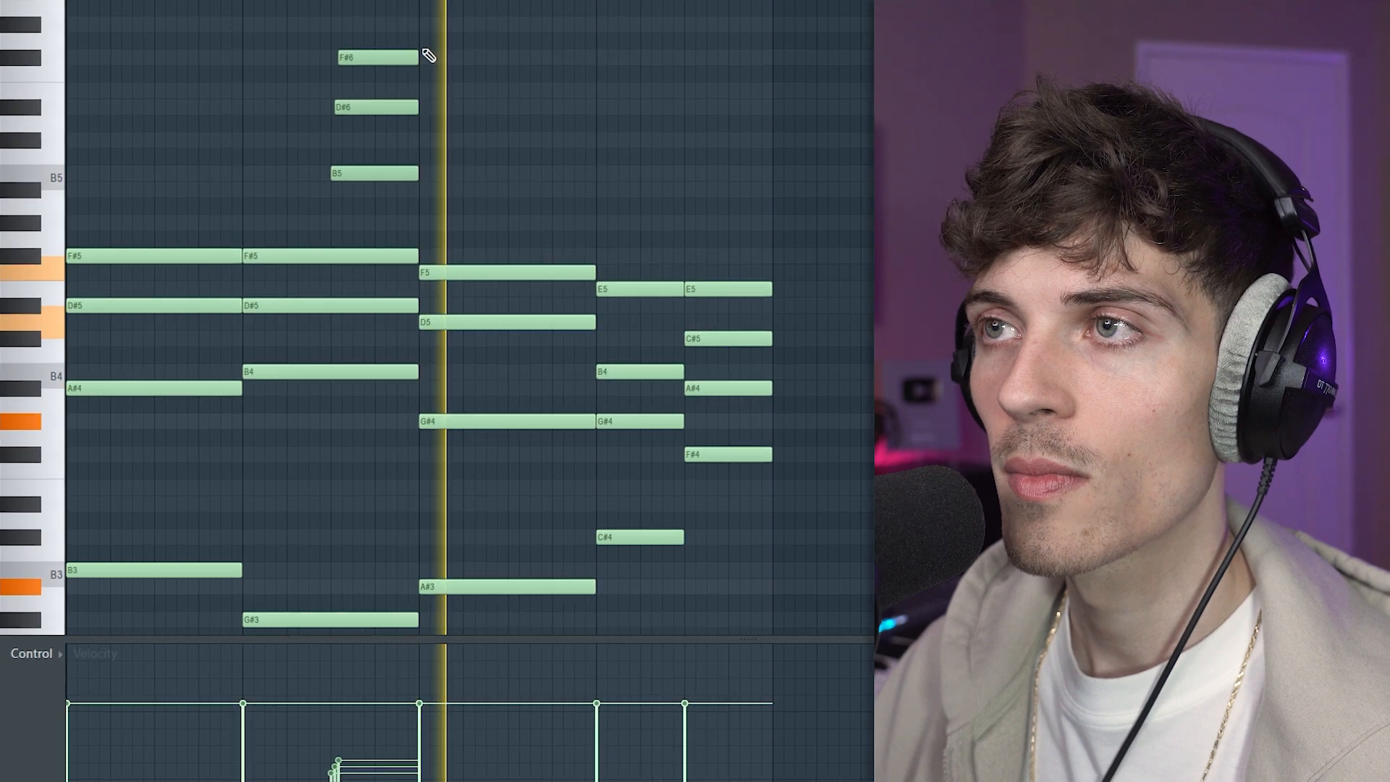
drag(413, 61, 430, 103)
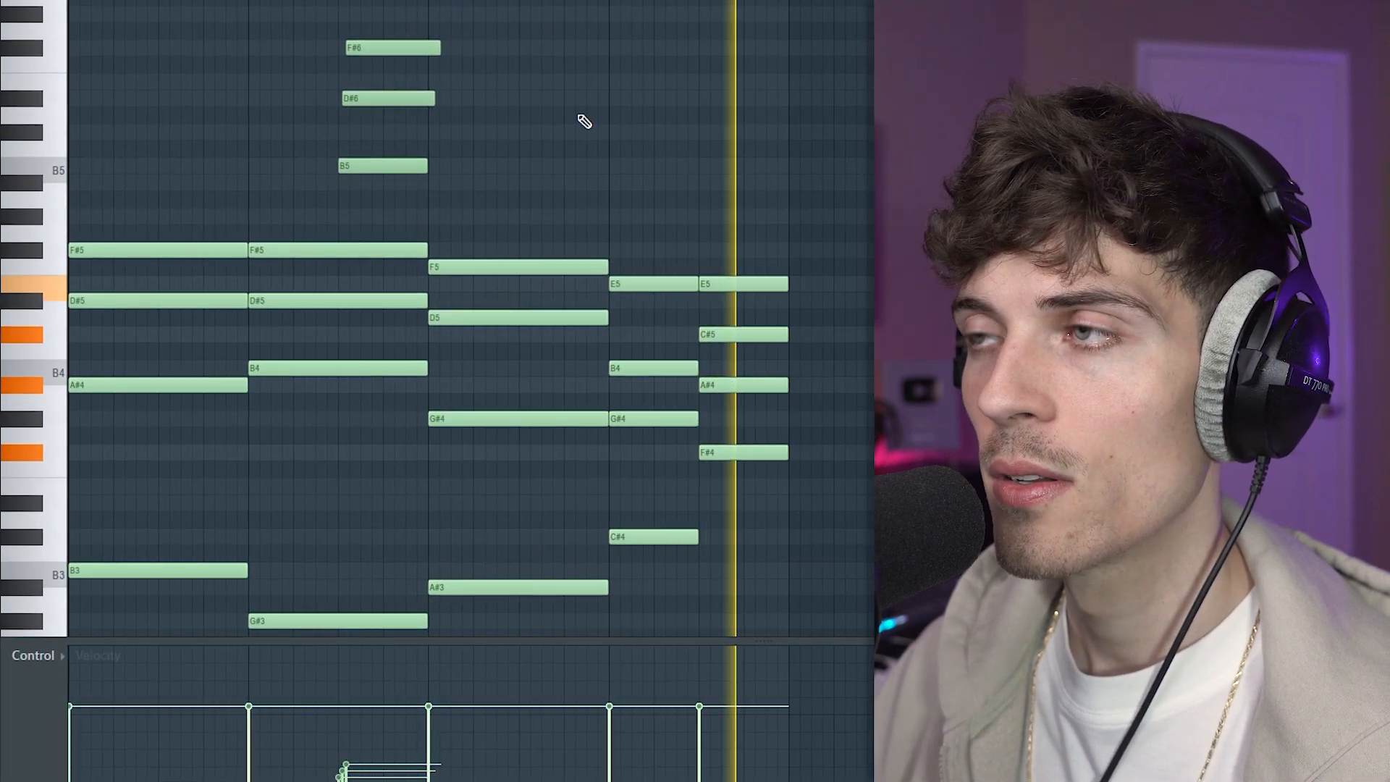
scroll(584, 121, down, 1)
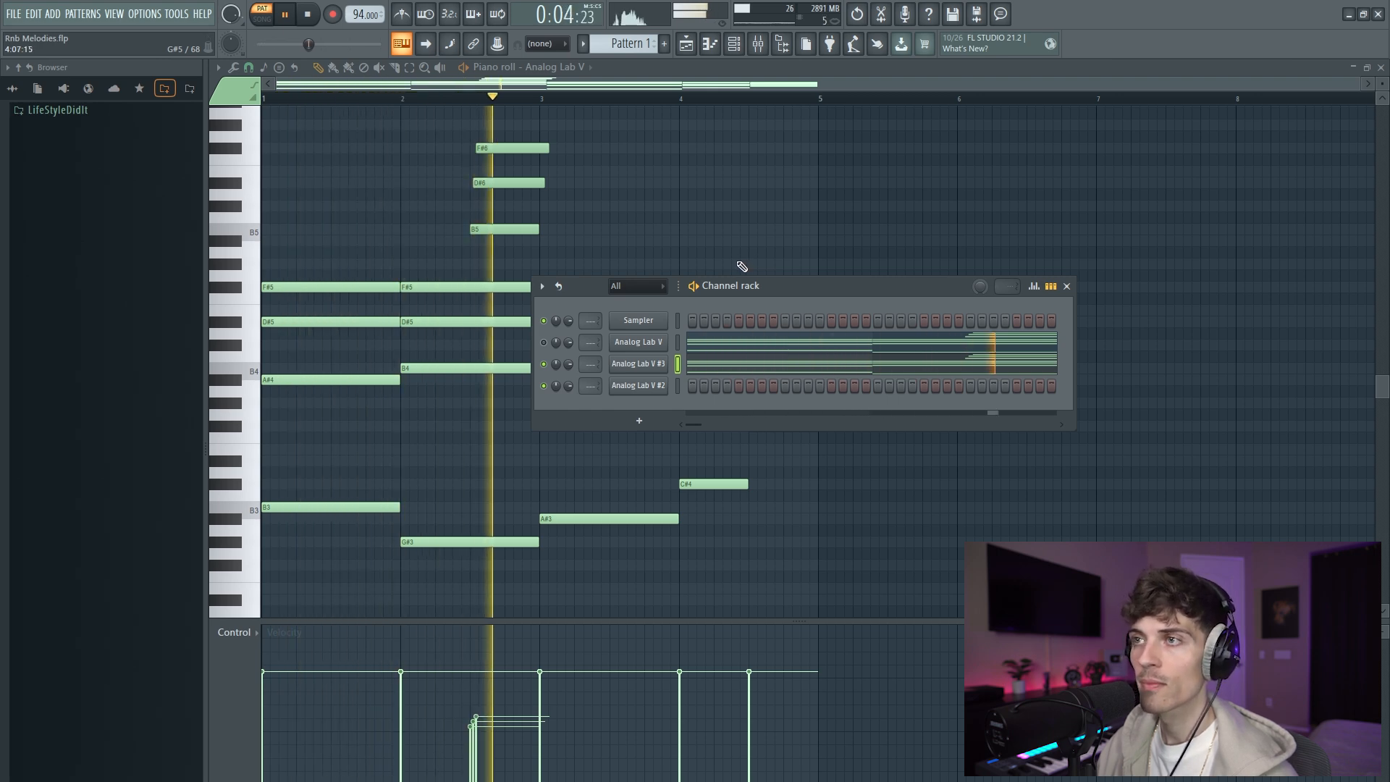
Step: Show mixer Insert 1 and load Fruity Delay 3 in its first effect slot
drag(760, 285, 824, 284)
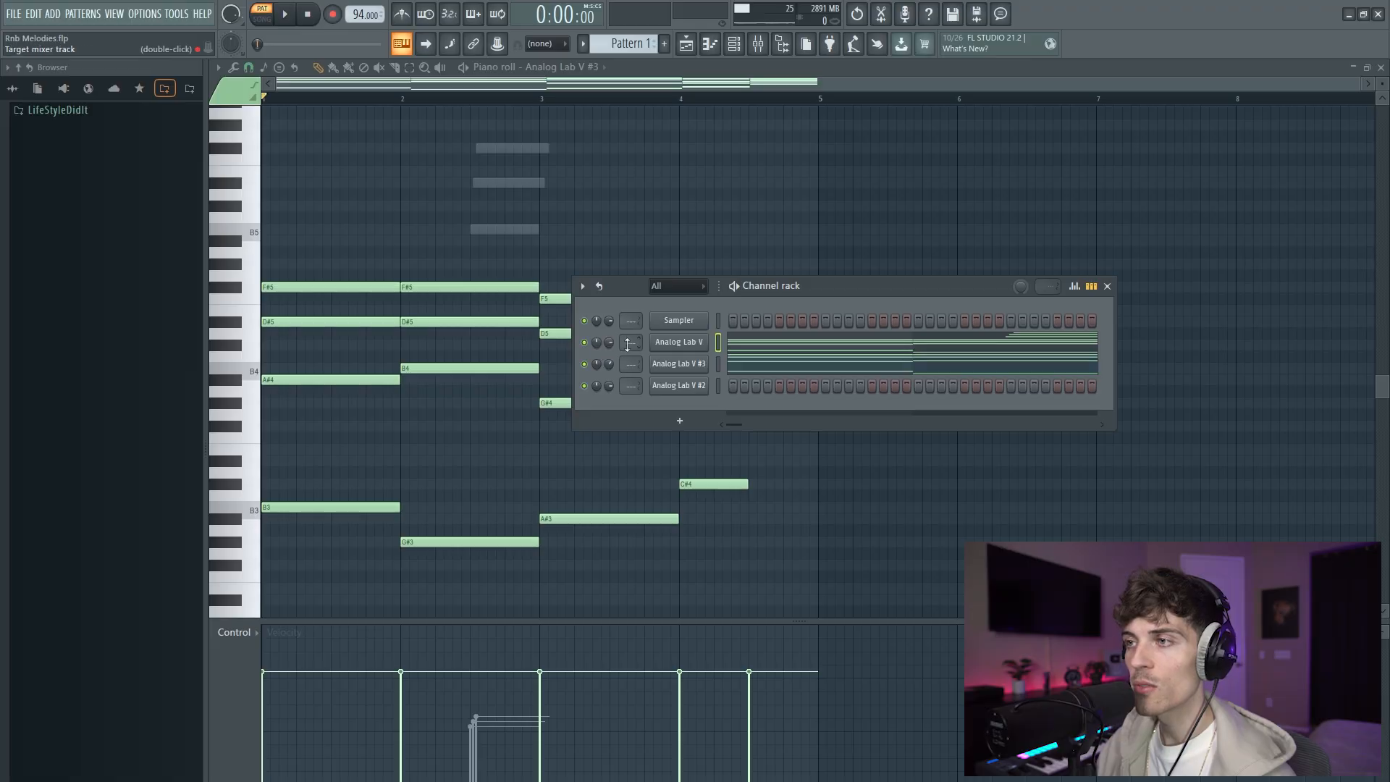
click(758, 44)
click(600, 242)
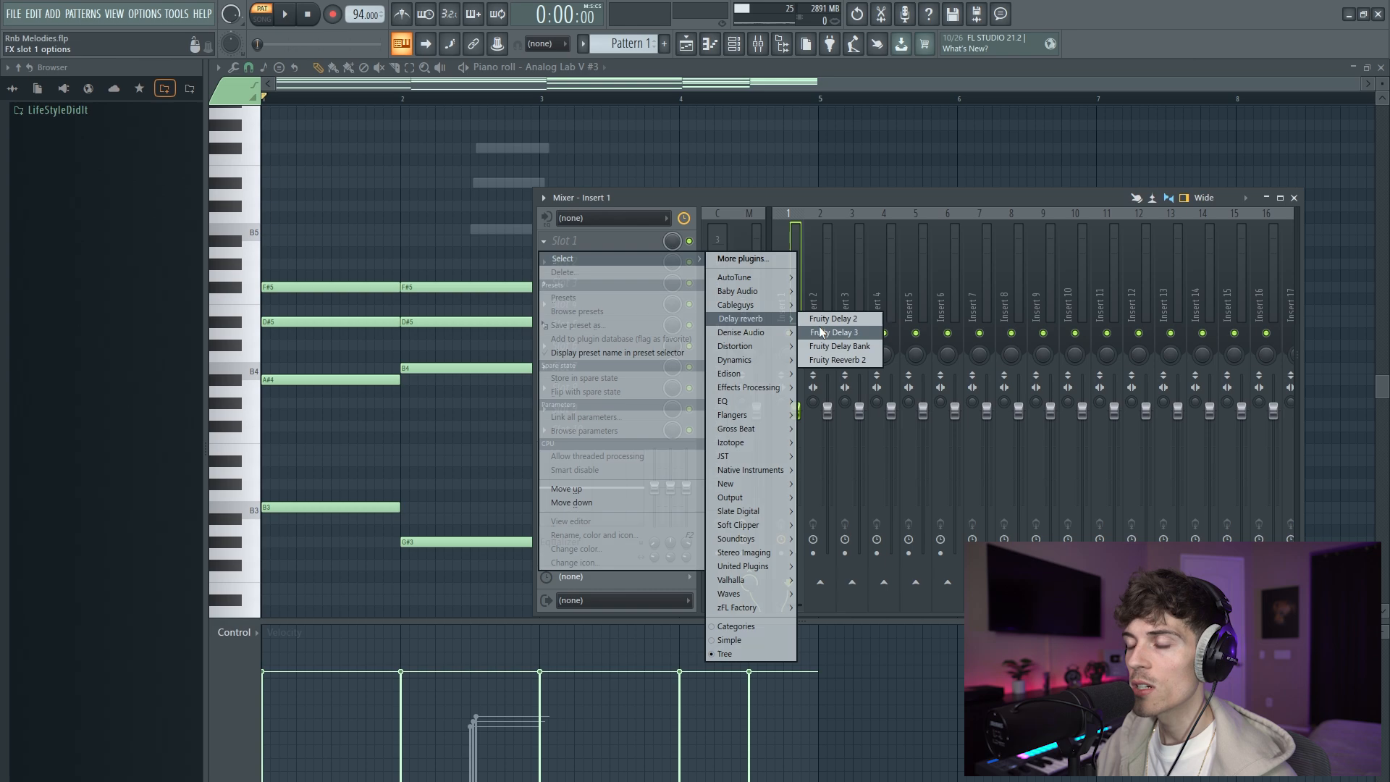
click(833, 332)
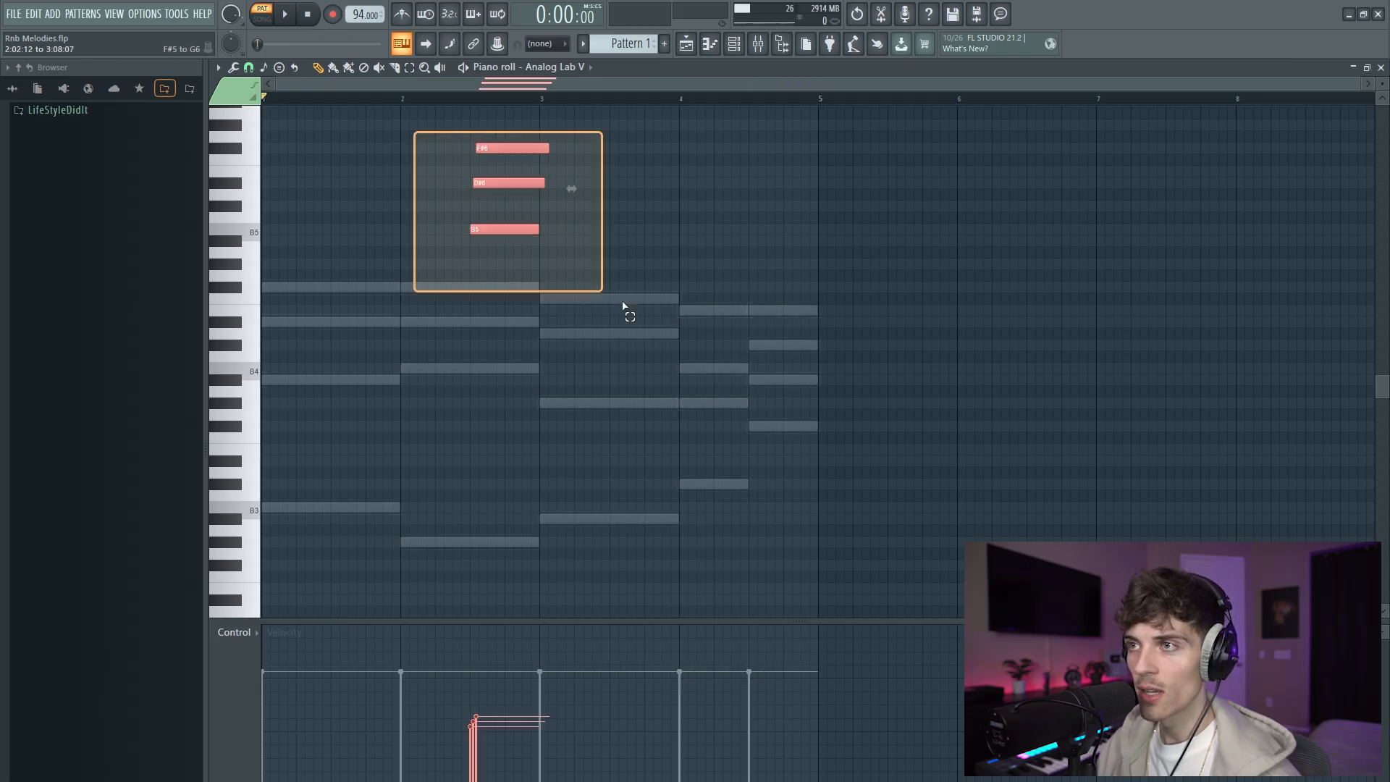
Step: Play the pattern from bar 2 and shorten the staggered B5, D#6 and F#6 so the longest ends at bar 3
click(404, 99)
key(space)
click(710, 44)
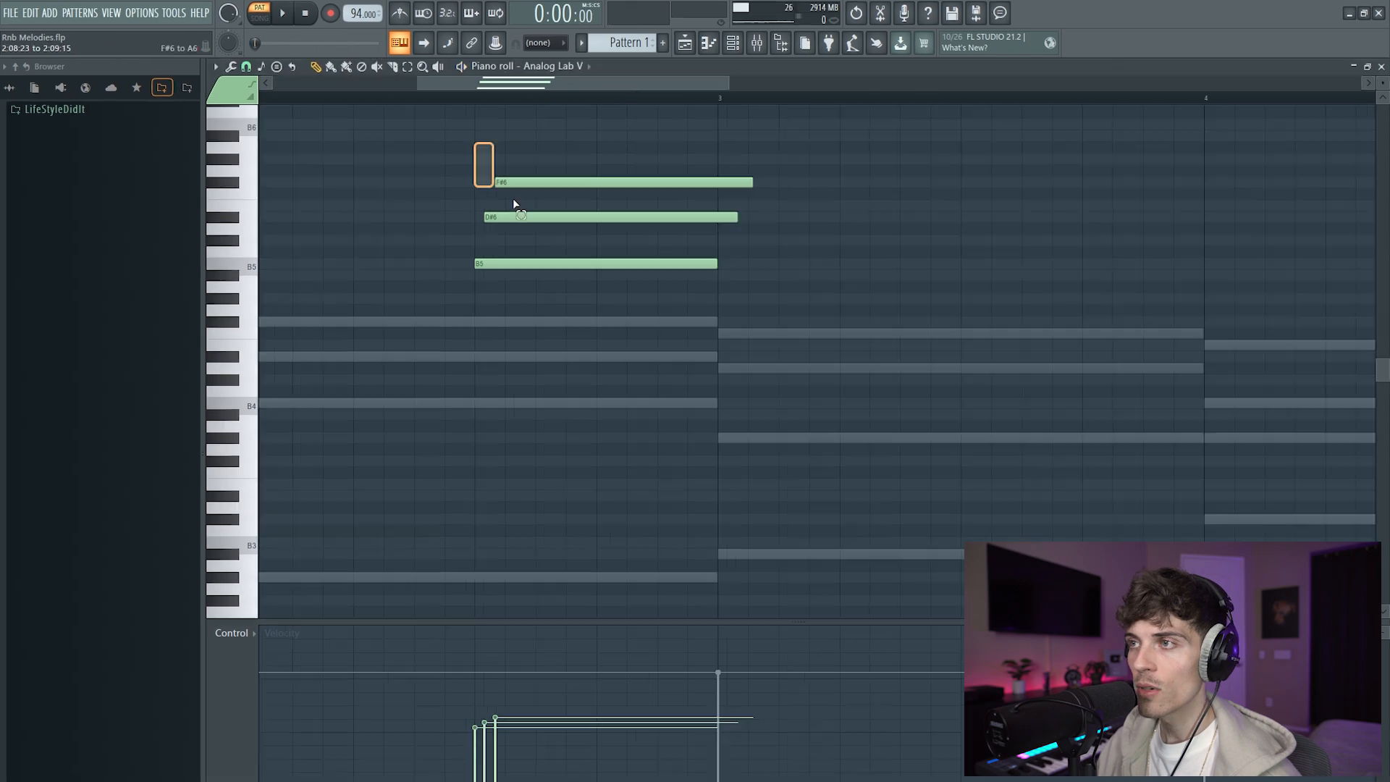
drag(475, 144, 605, 269)
drag(752, 186, 693, 196)
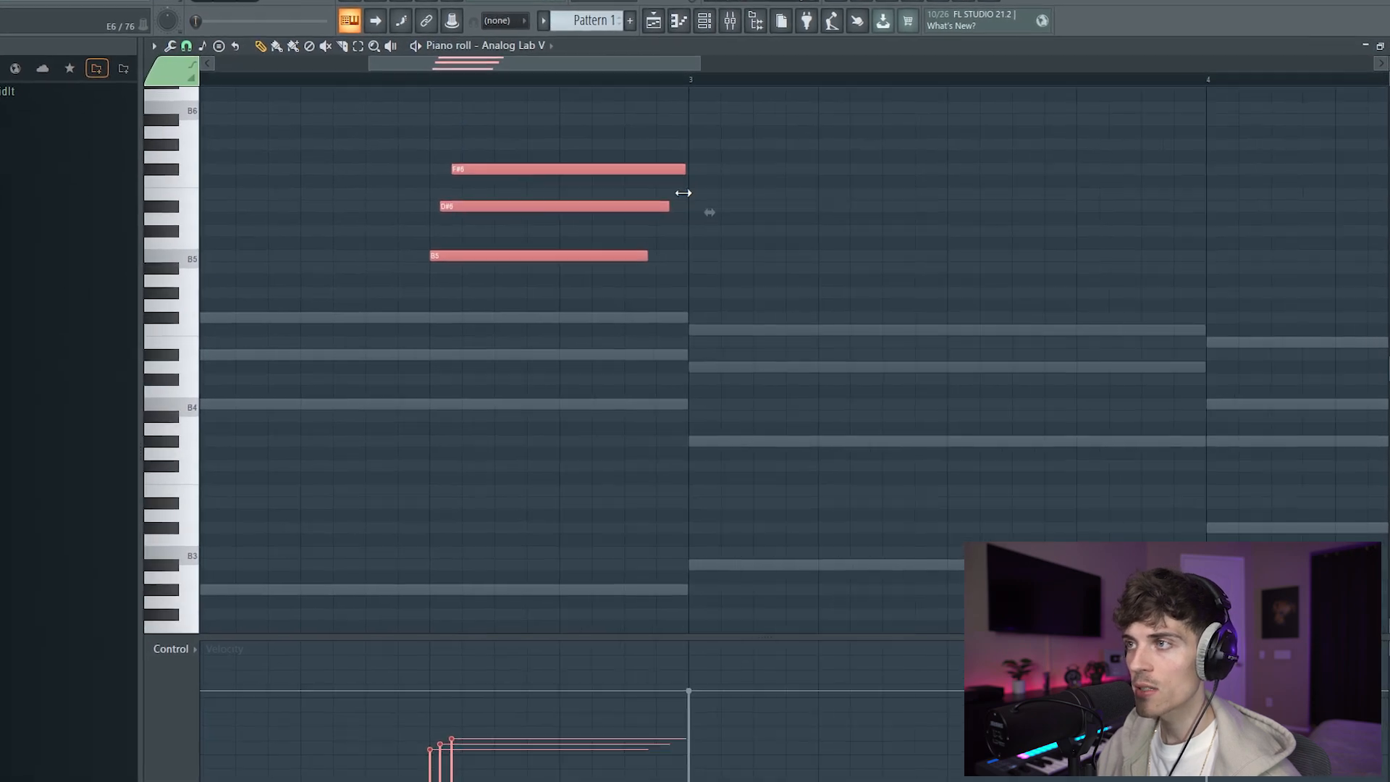
Step: Copy the three staggered notes to the start of bar 3 and lower the copied F#6 to F6
drag(500, 258, 720, 287)
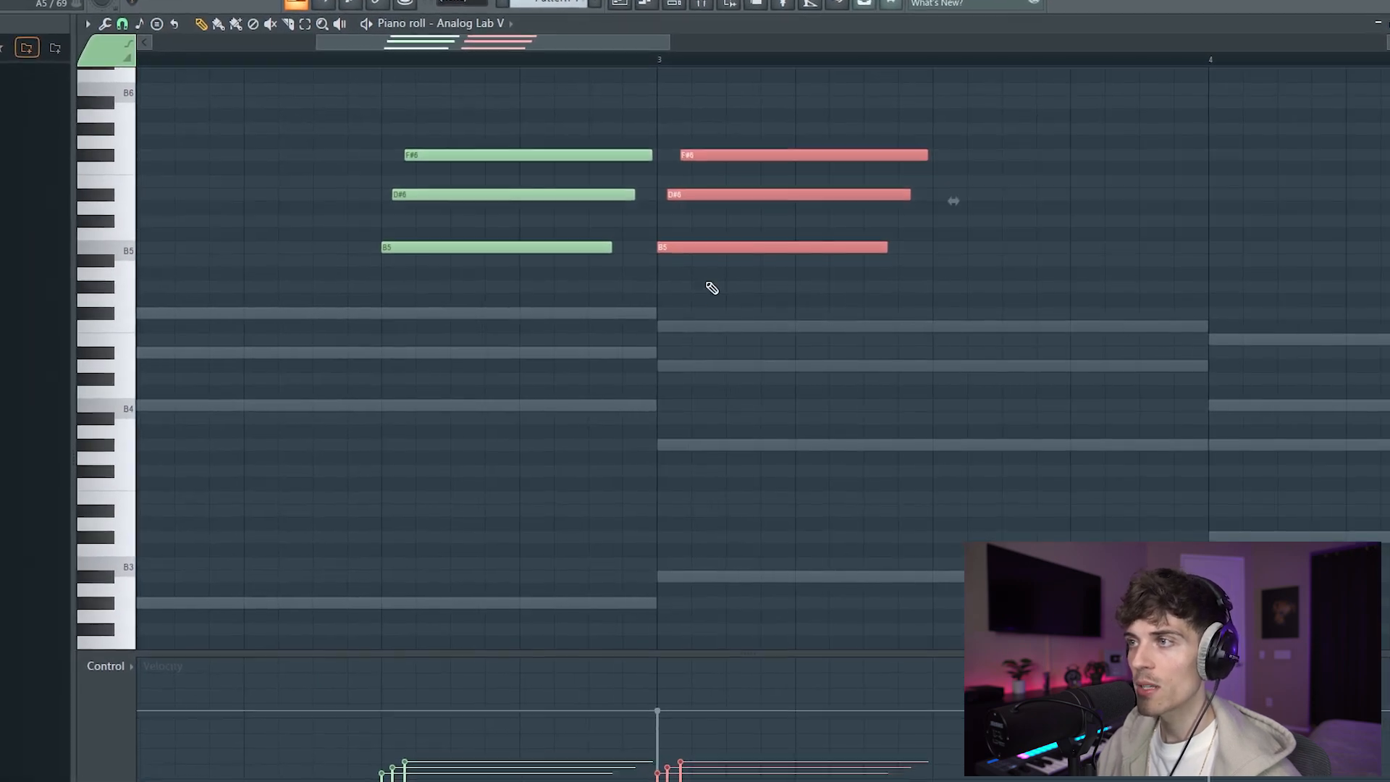
ctrl+click(721, 287)
drag(720, 161, 720, 177)
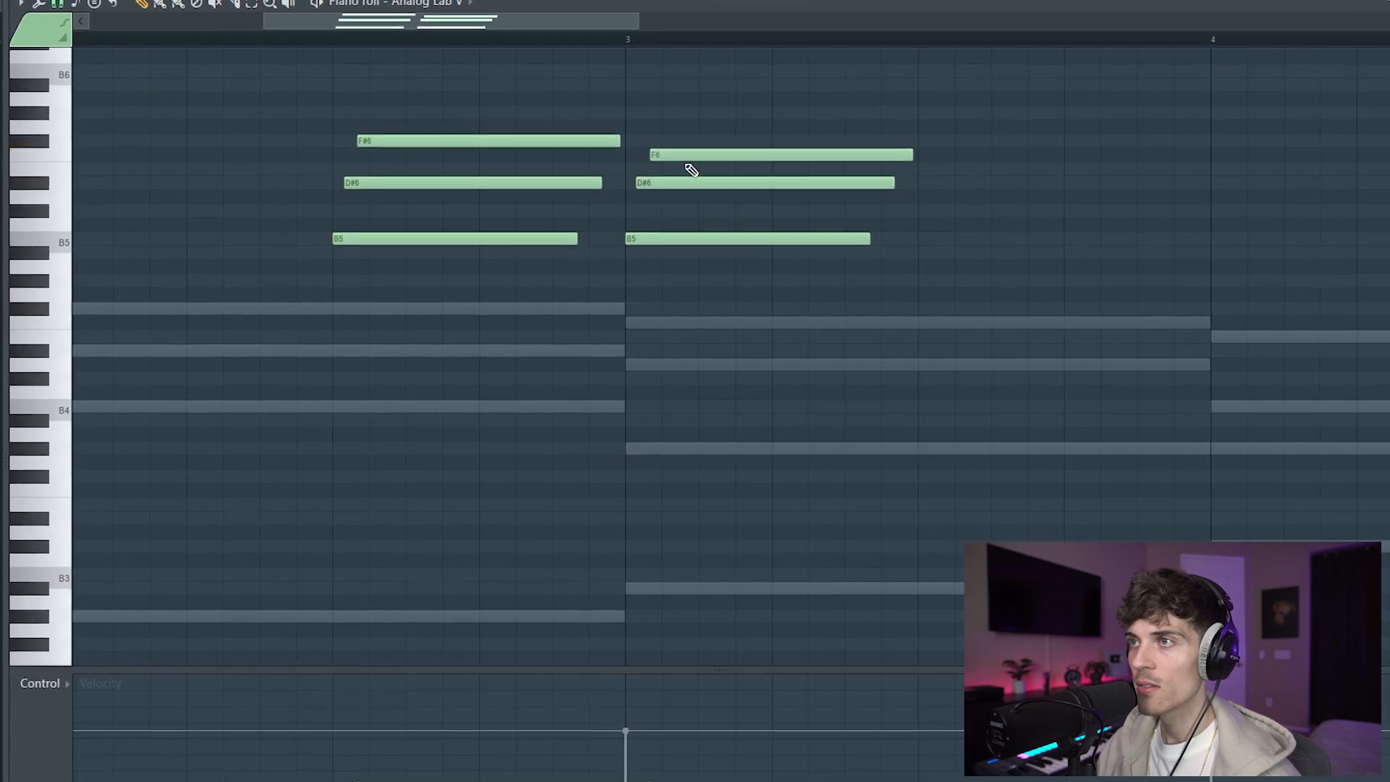
Step: Play the staggered notes from bar 2 and shorten the first group slightly so it ends just before bar 3
scroll(366, 44, down, 3)
click(351, 44)
key(space)
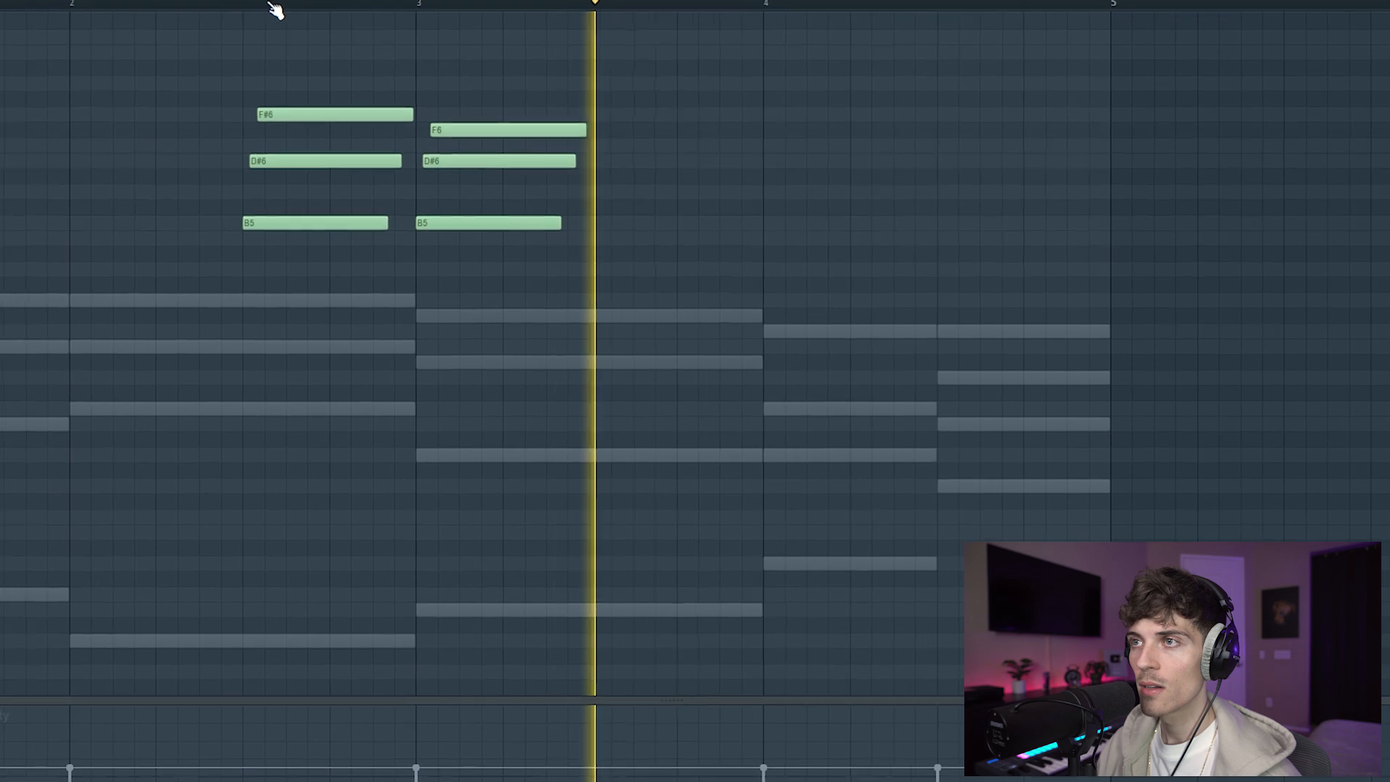
key(space)
scroll(273, 6, left, 2)
key(space)
drag(551, 56, 594, 221)
ctrl+click(545, 381)
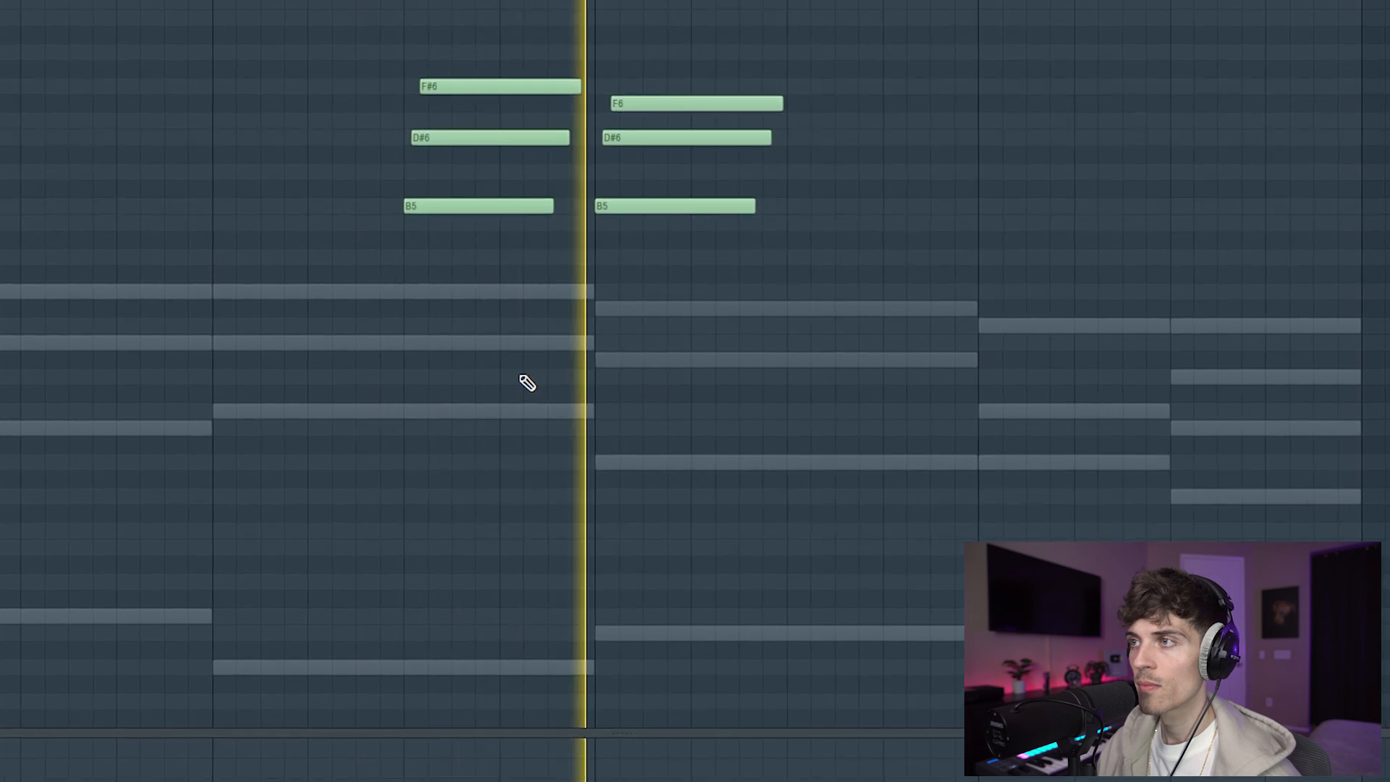
key(F6)
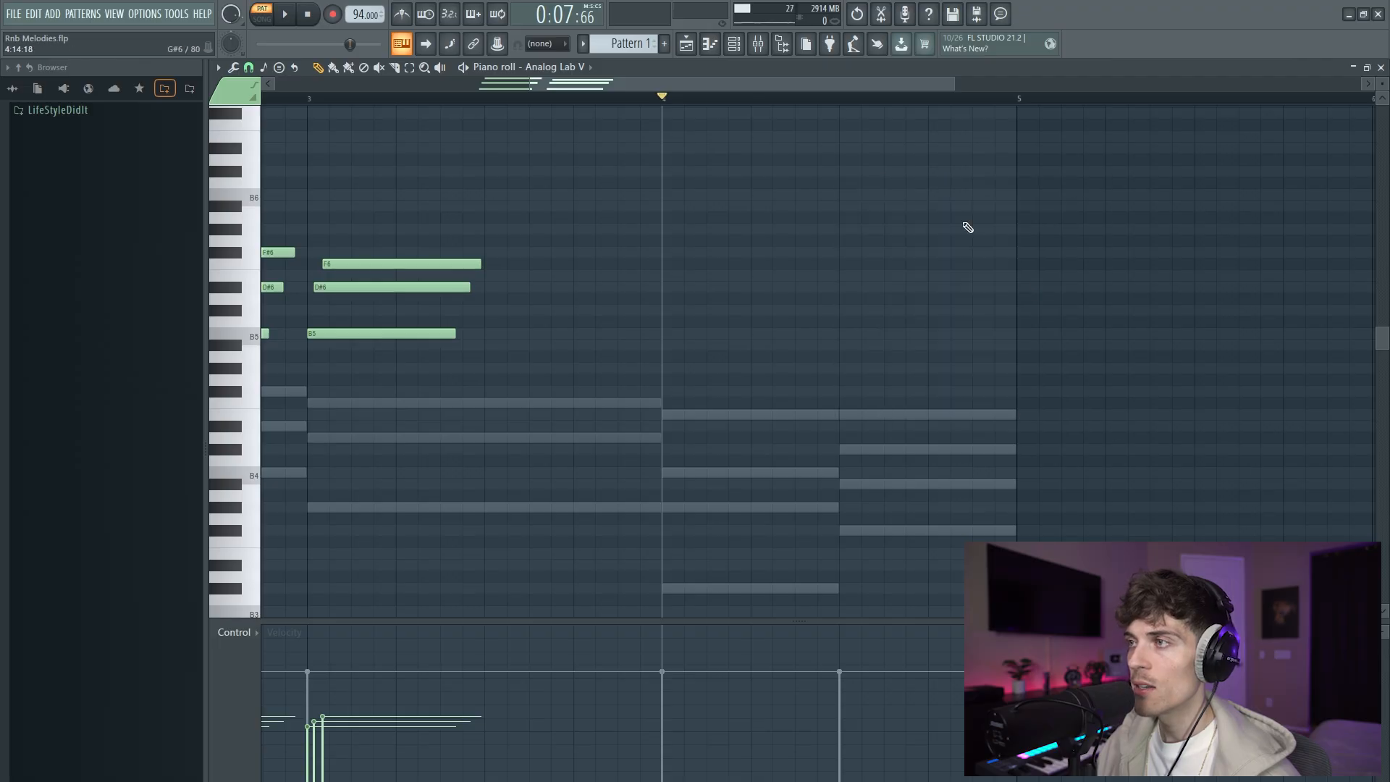
Step: Add a descending B6, A#6, F#6, D#6 run in the second half of bar 4, play it back and select its notes
click(847, 197)
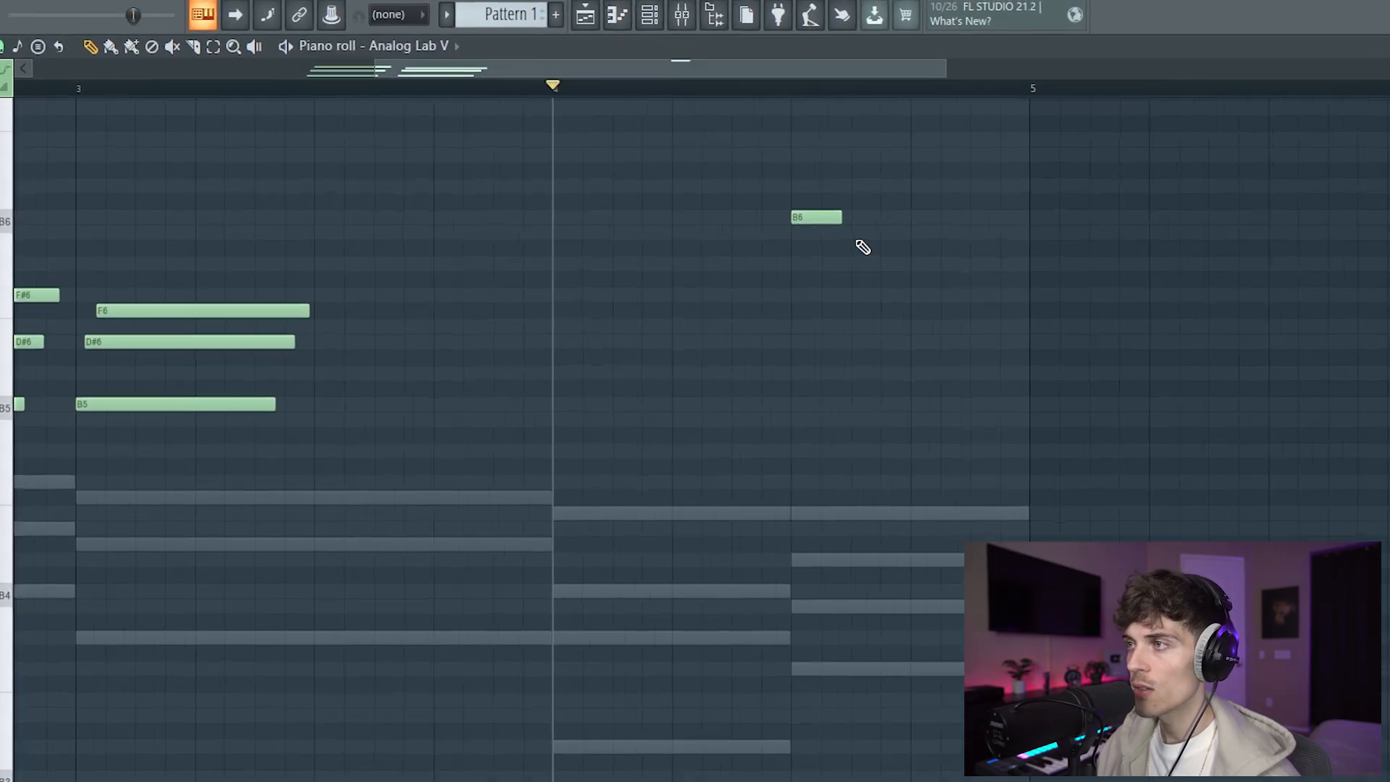
click(885, 207)
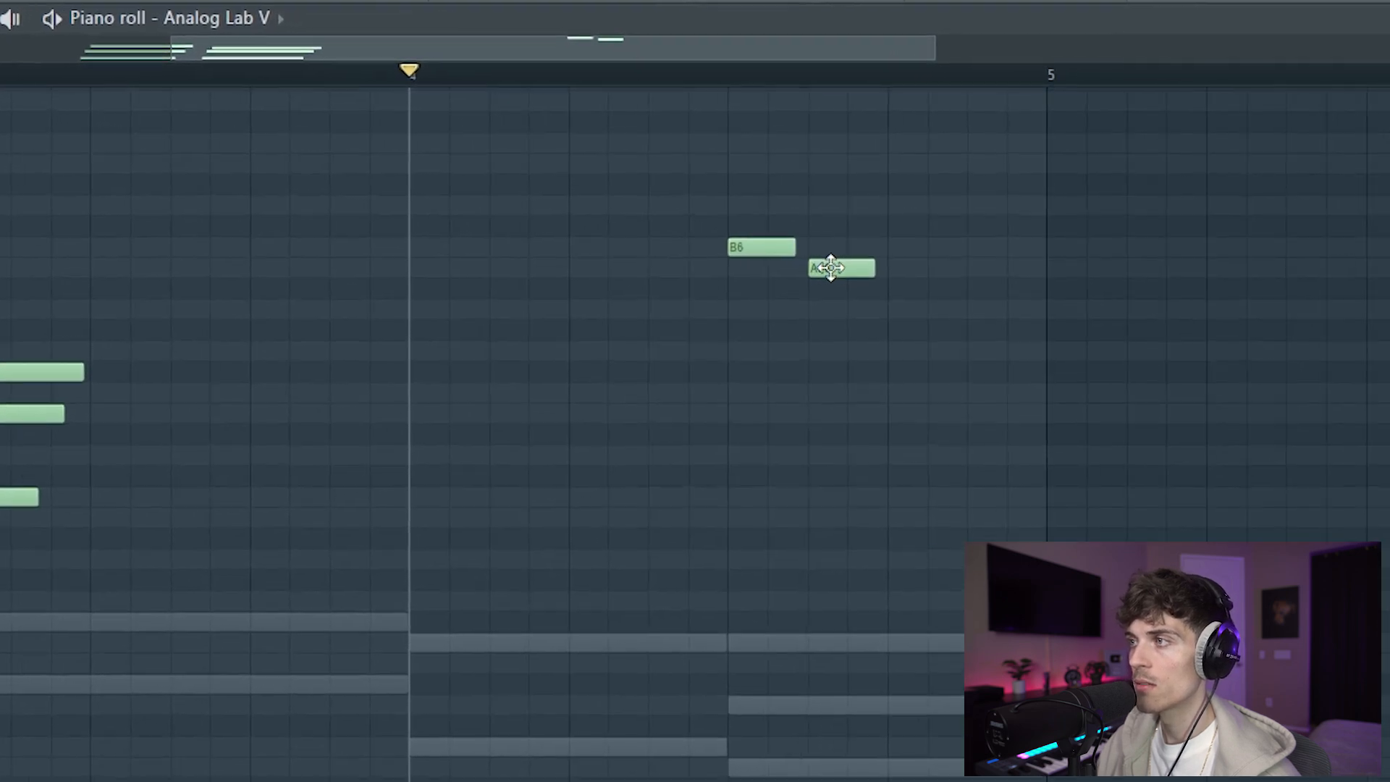
click(899, 362)
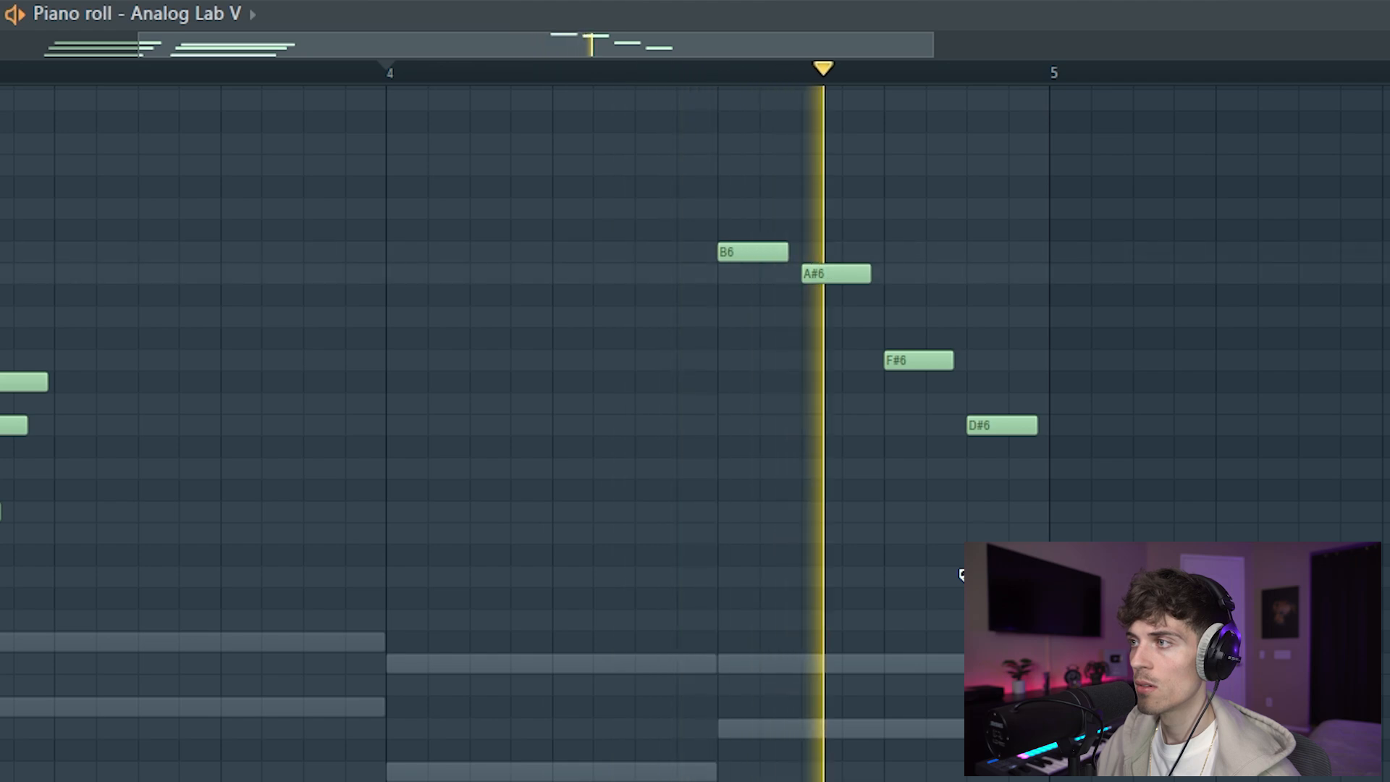
key(space)
scroll(579, 84, down, 3)
scroll(588, 87, down, 4)
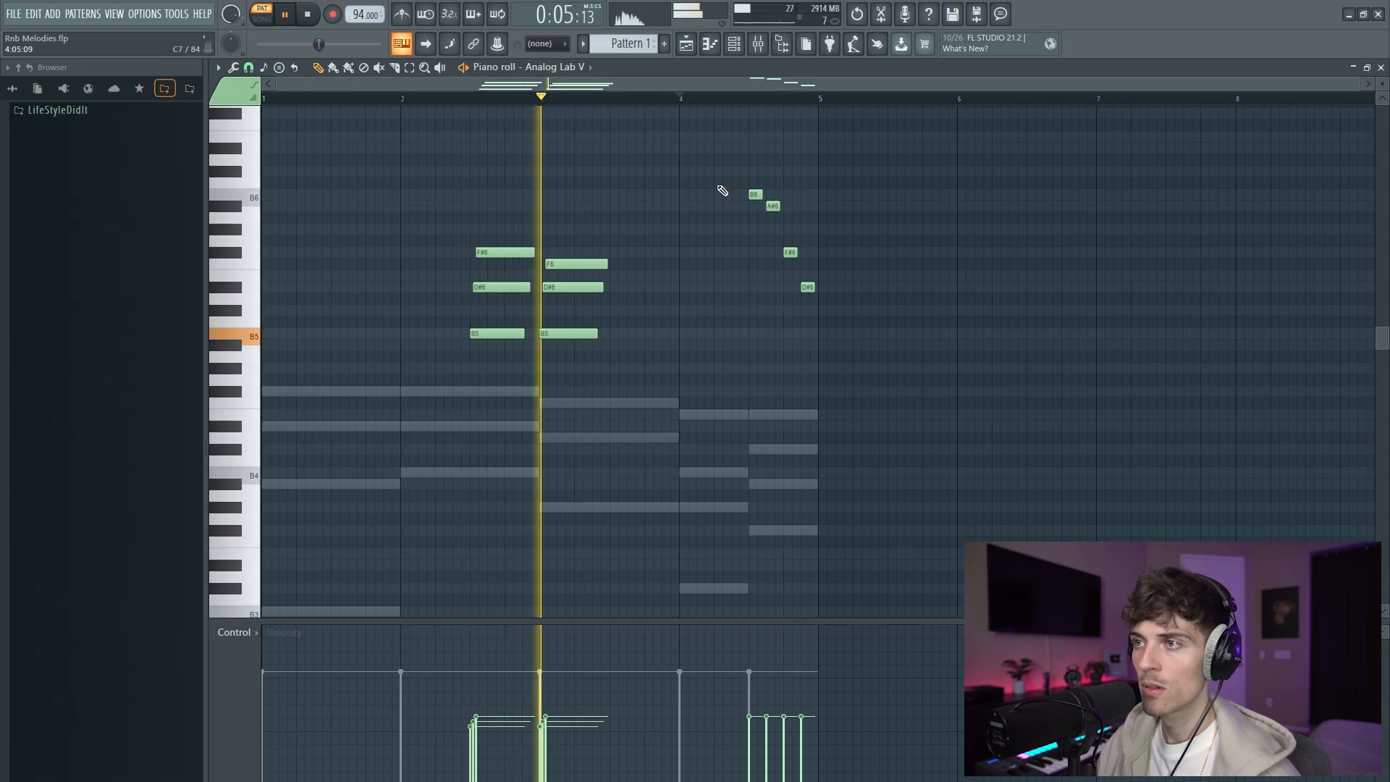
drag(731, 165, 910, 388)
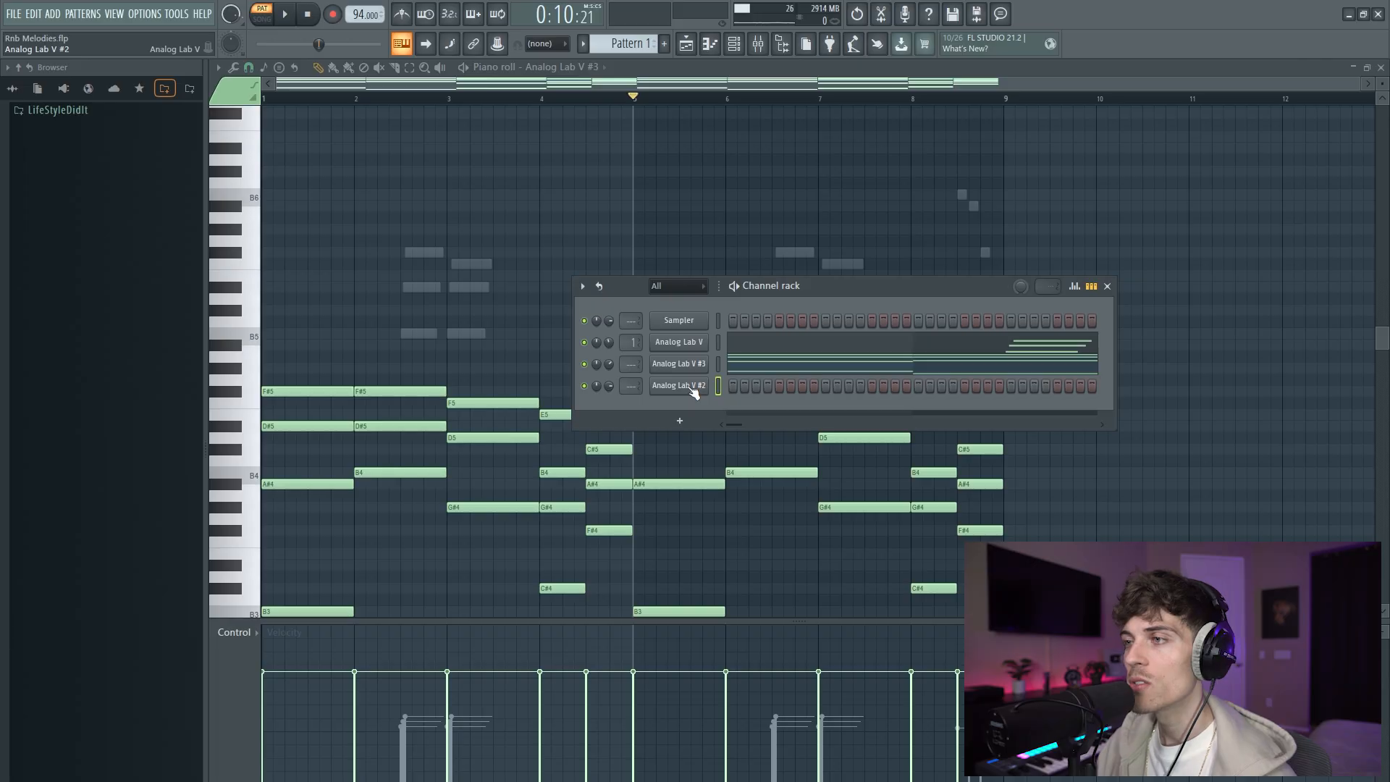
Step: Look at the Lead 1 preset in the Loveless bank on the Analog Lab V #2 channel, close the plugin and bring up the channel rack
click(696, 387)
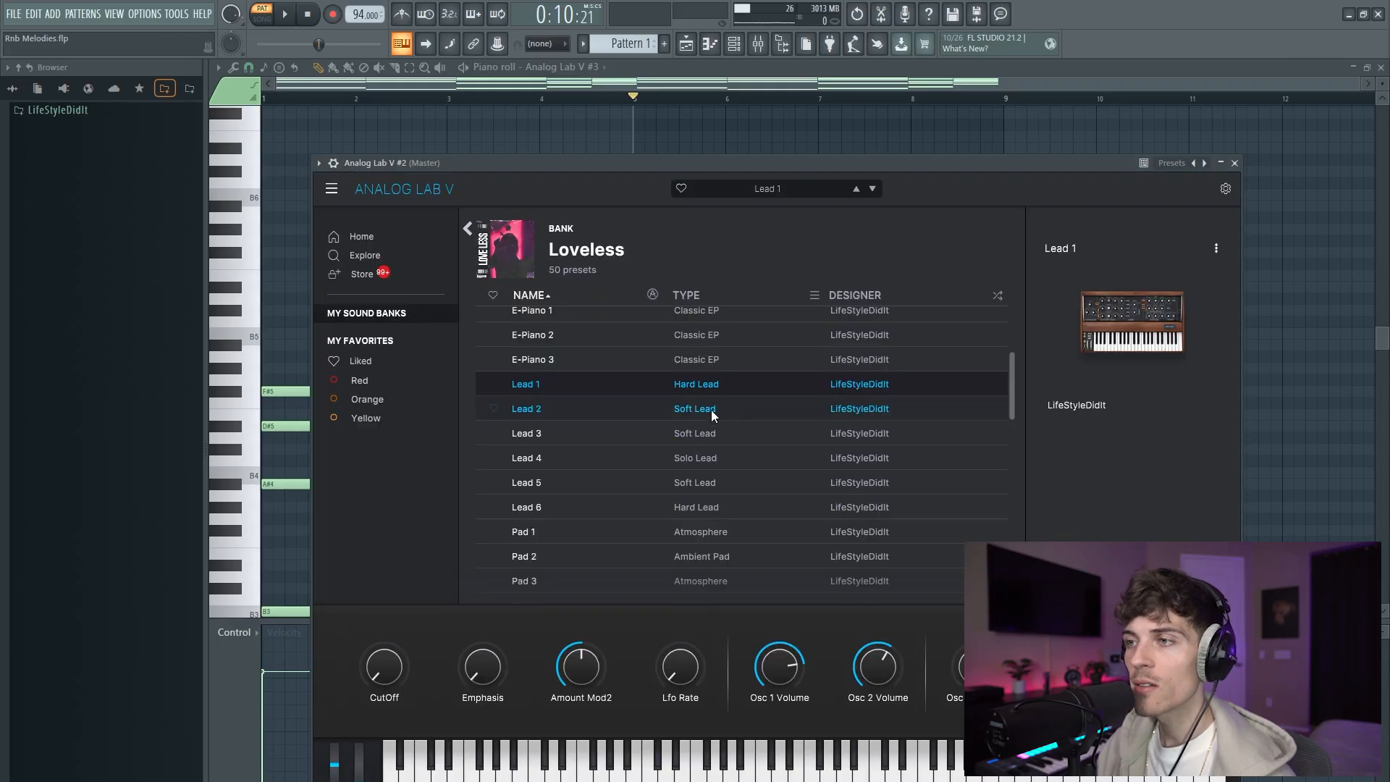
click(1235, 163)
scroll(486, 246, down, 4)
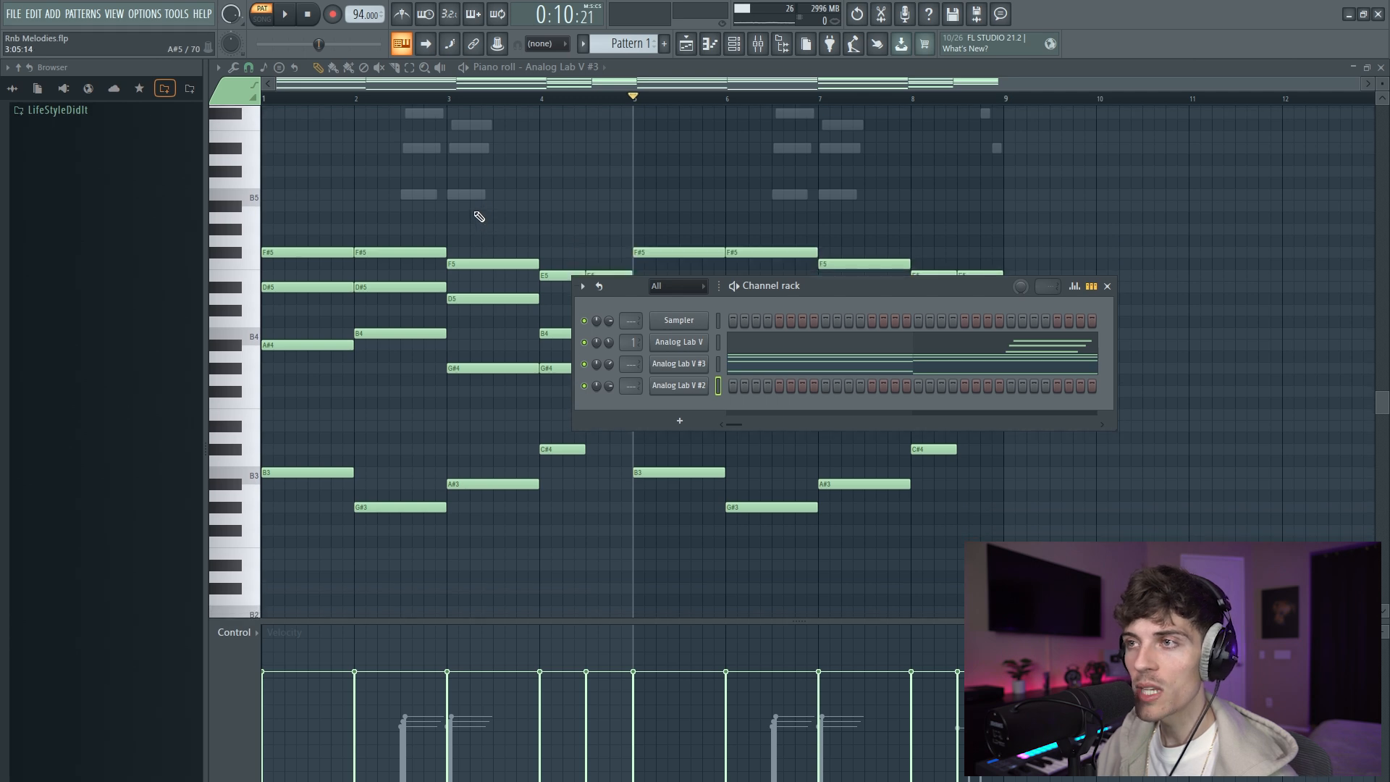
key(F6)
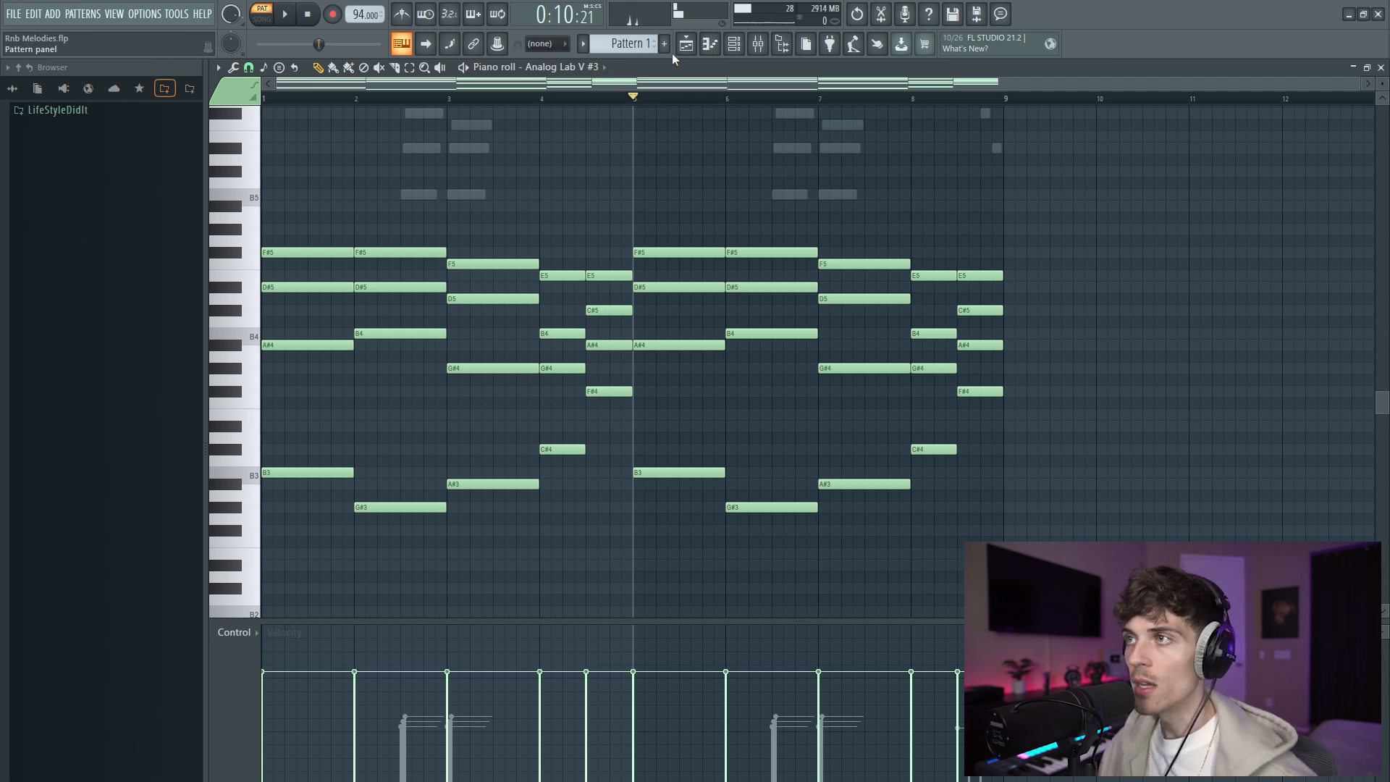
click(735, 47)
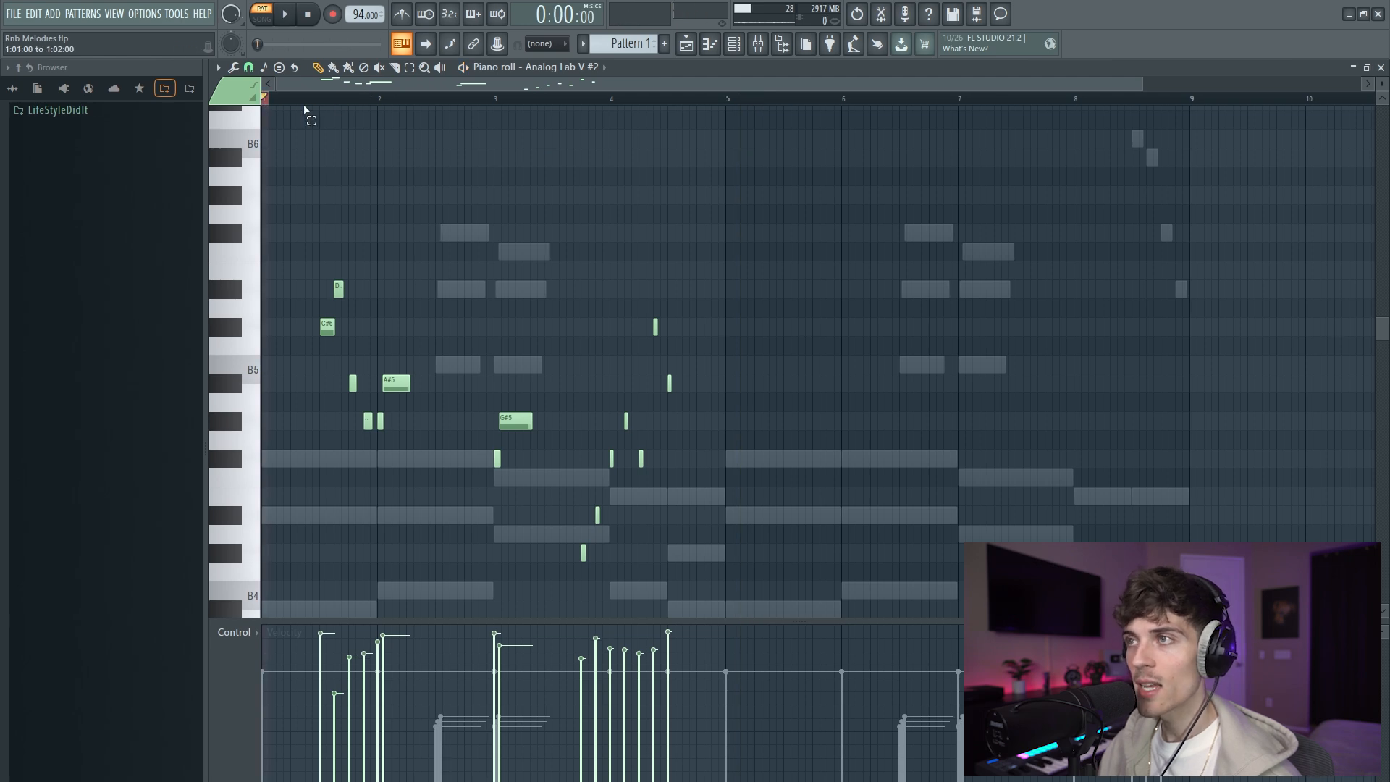
Step: Duplicate the lead melody from bars 1–4 into bars 5–8 and lower the C#6 in bar 4 to G#5
drag(304, 109, 721, 125)
key(ctrl+b)
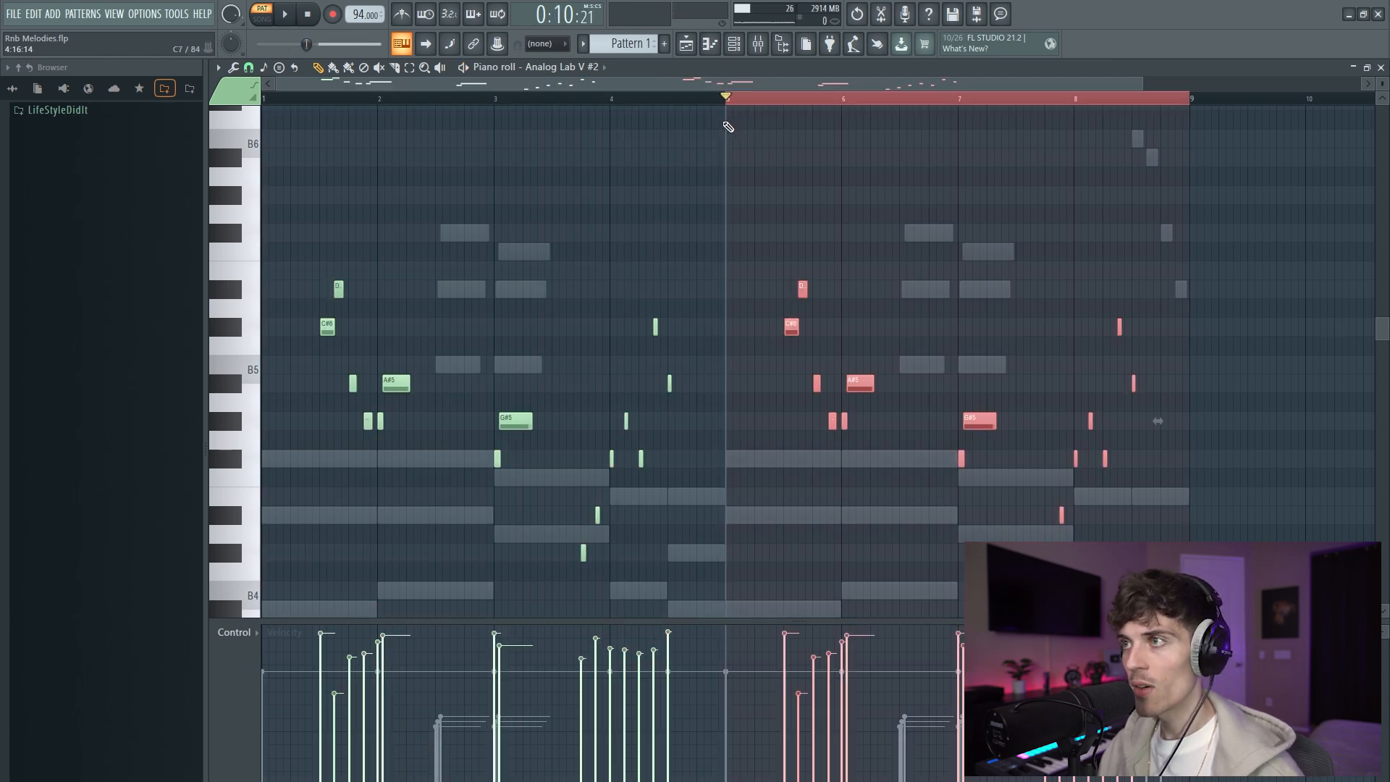
scroll(606, 94, up, 5)
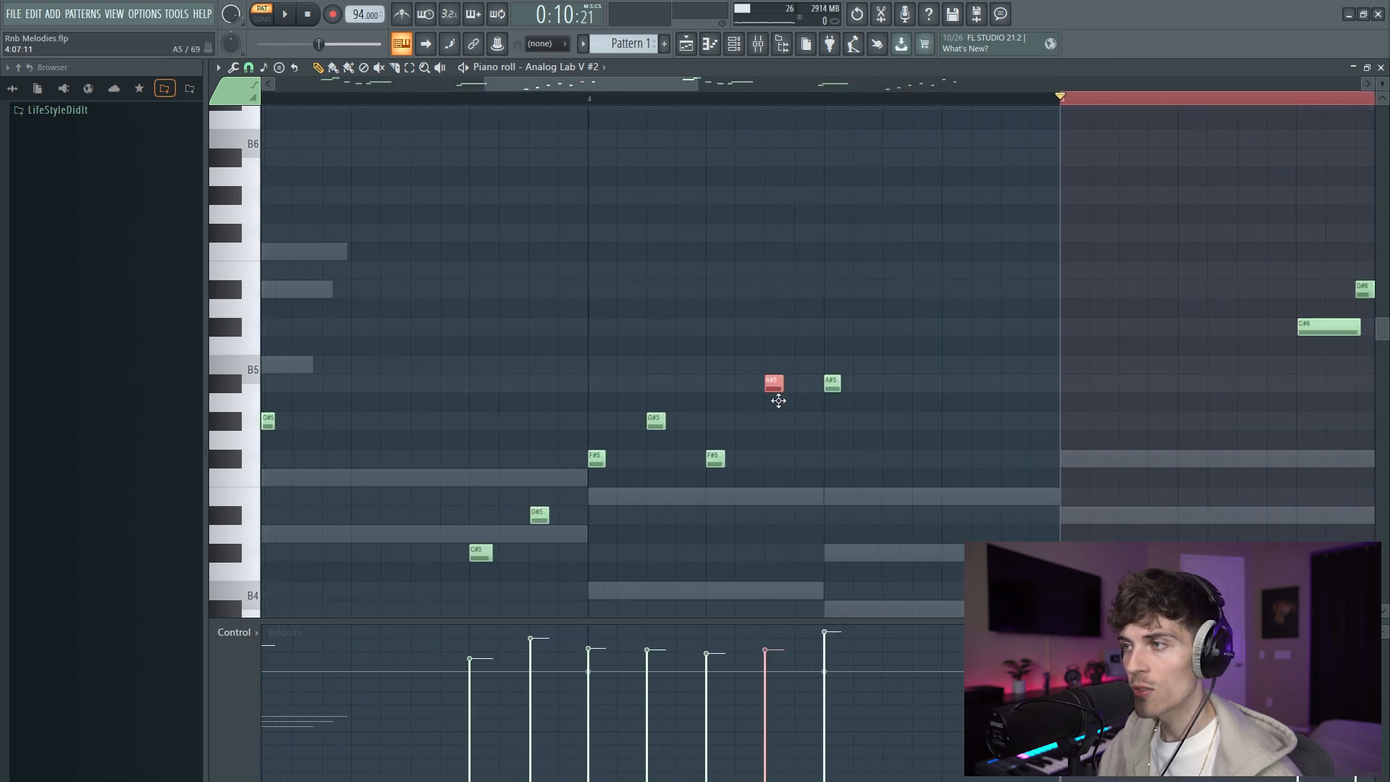
scroll(716, 105, down, 5)
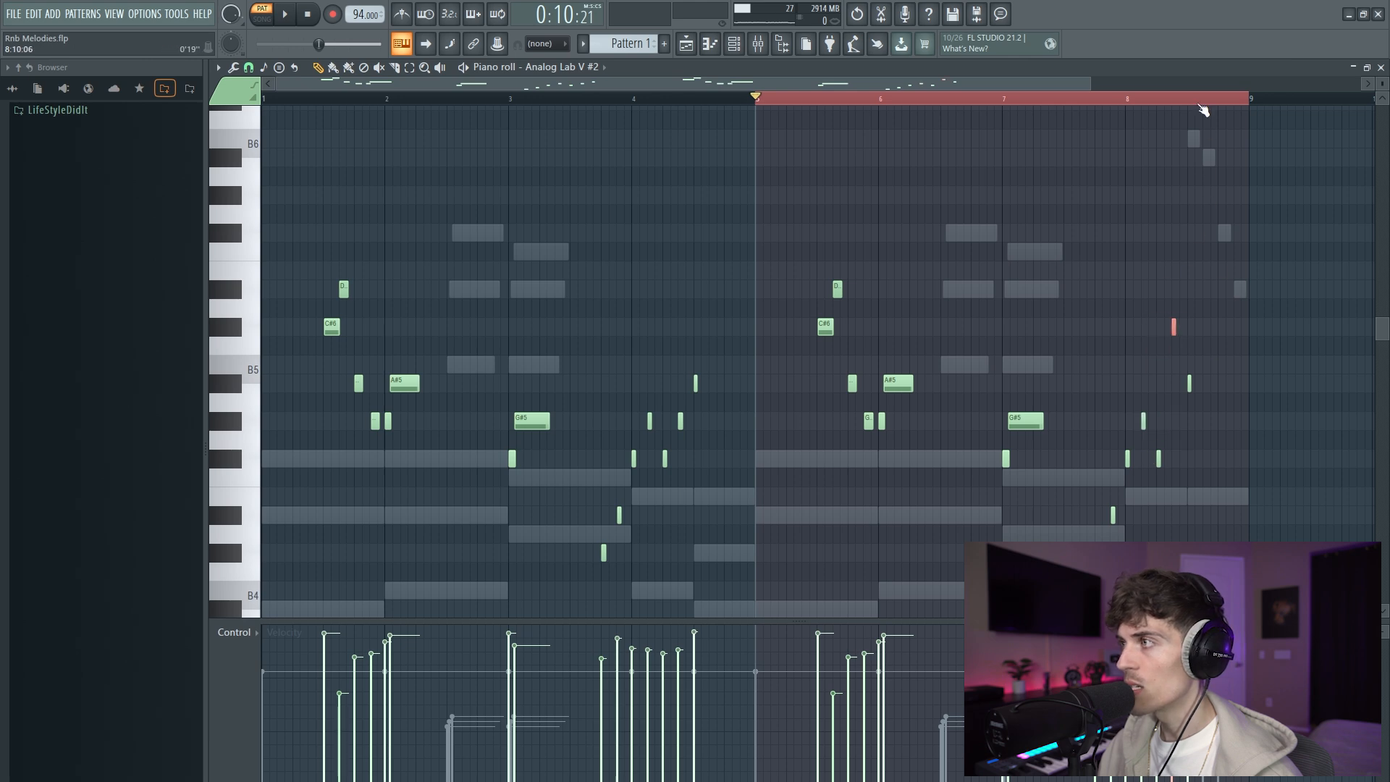
Step: Play the full eight bars from the start and set the Analog Lab V #2 channel volume to about 45%
scroll(1202, 108, up, 5)
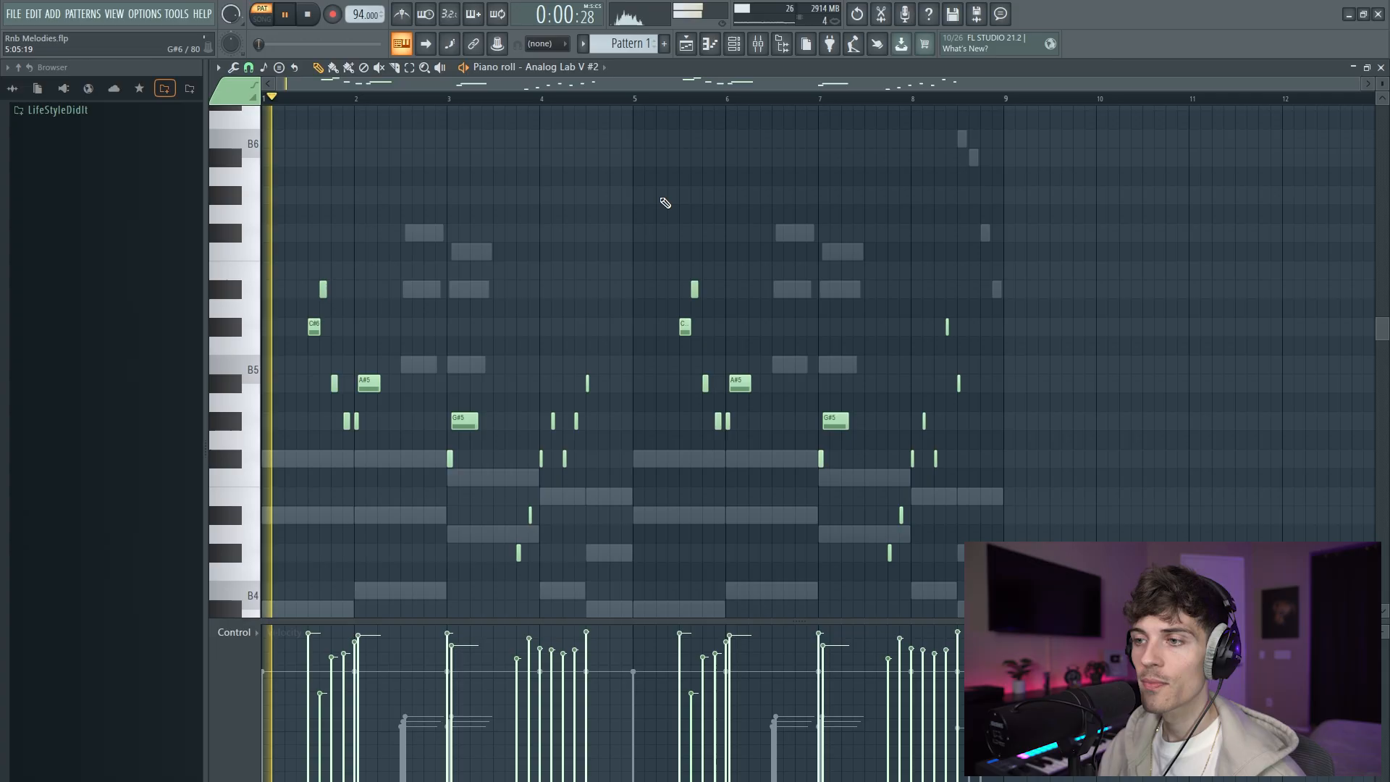
scroll(658, 199, down, 2)
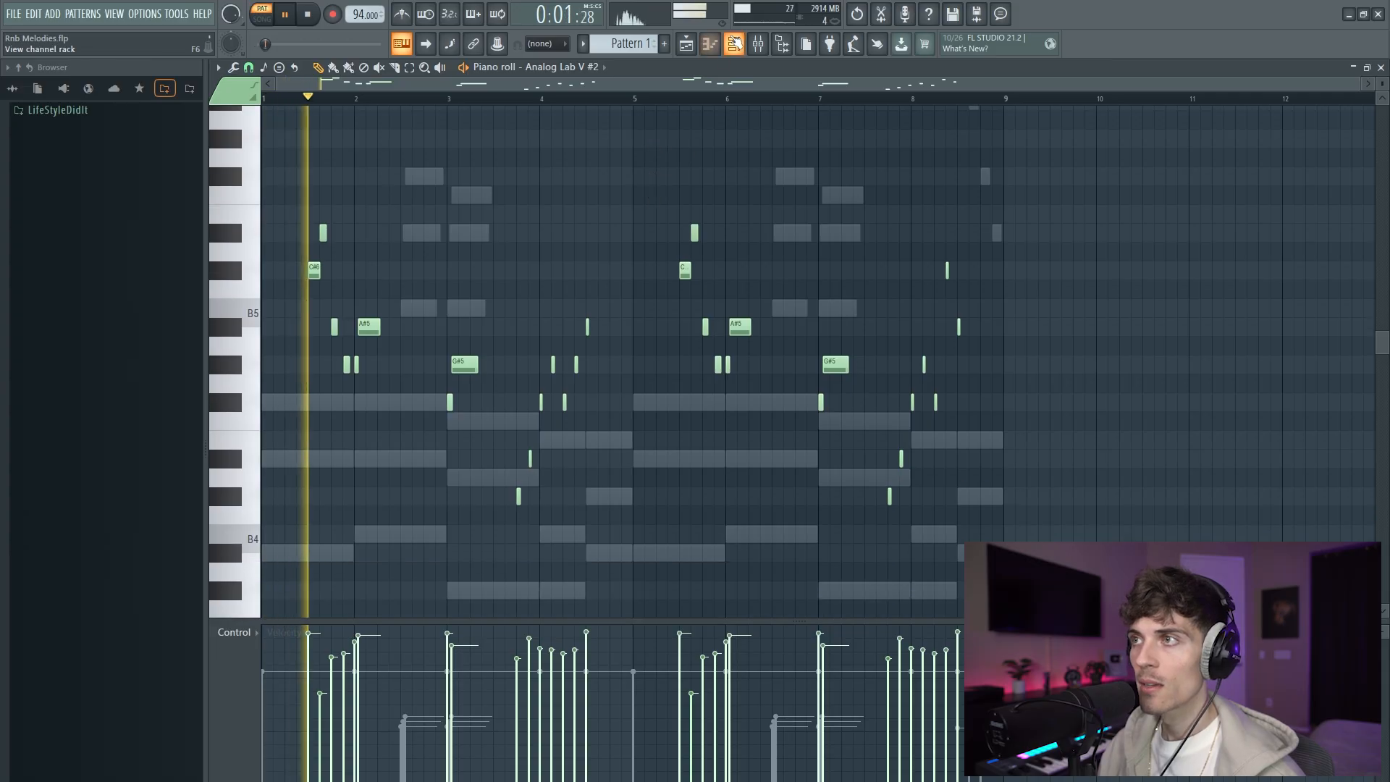
click(734, 44)
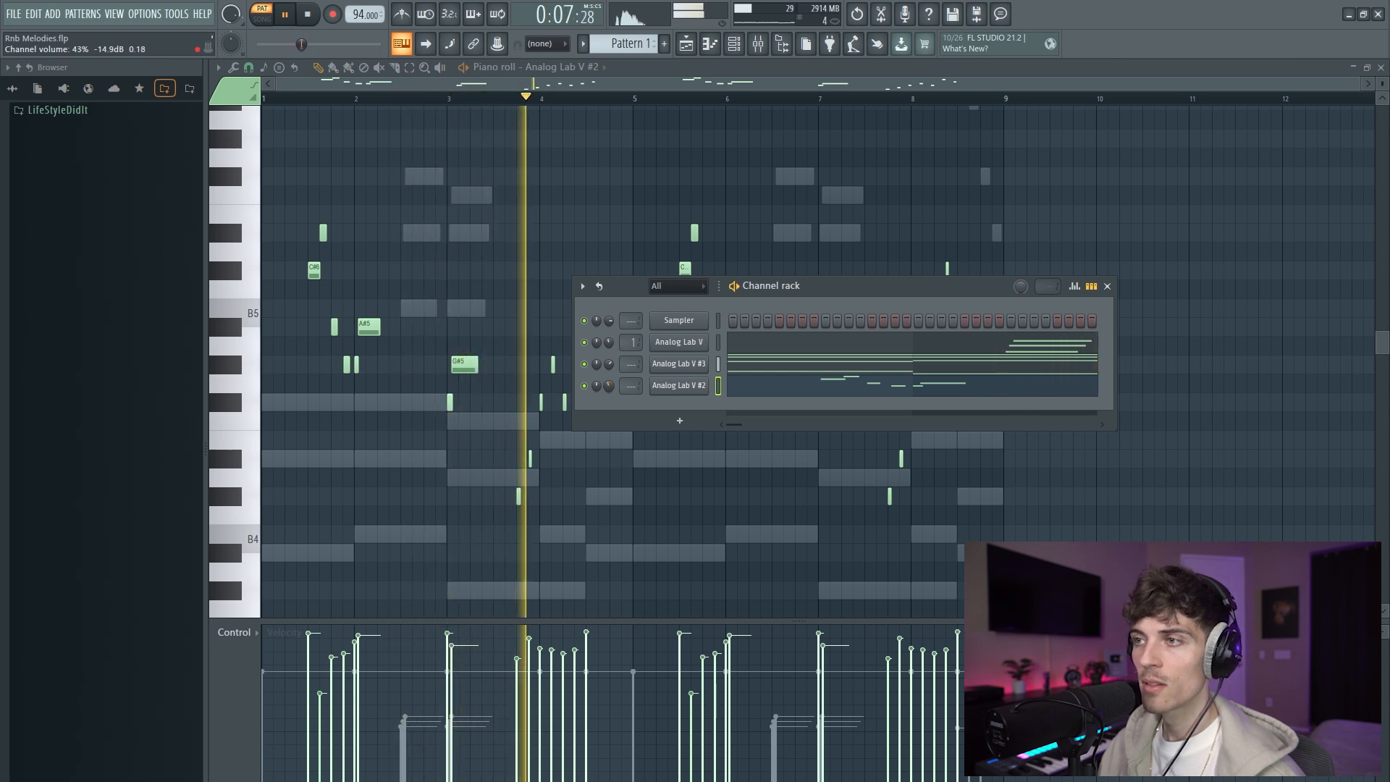
key(space)
Step: Clone the Analog Lab V channel and try the Plucked Bass 3, 4 and 2 presets from the Loveless bank on the copy
right_click(688, 349)
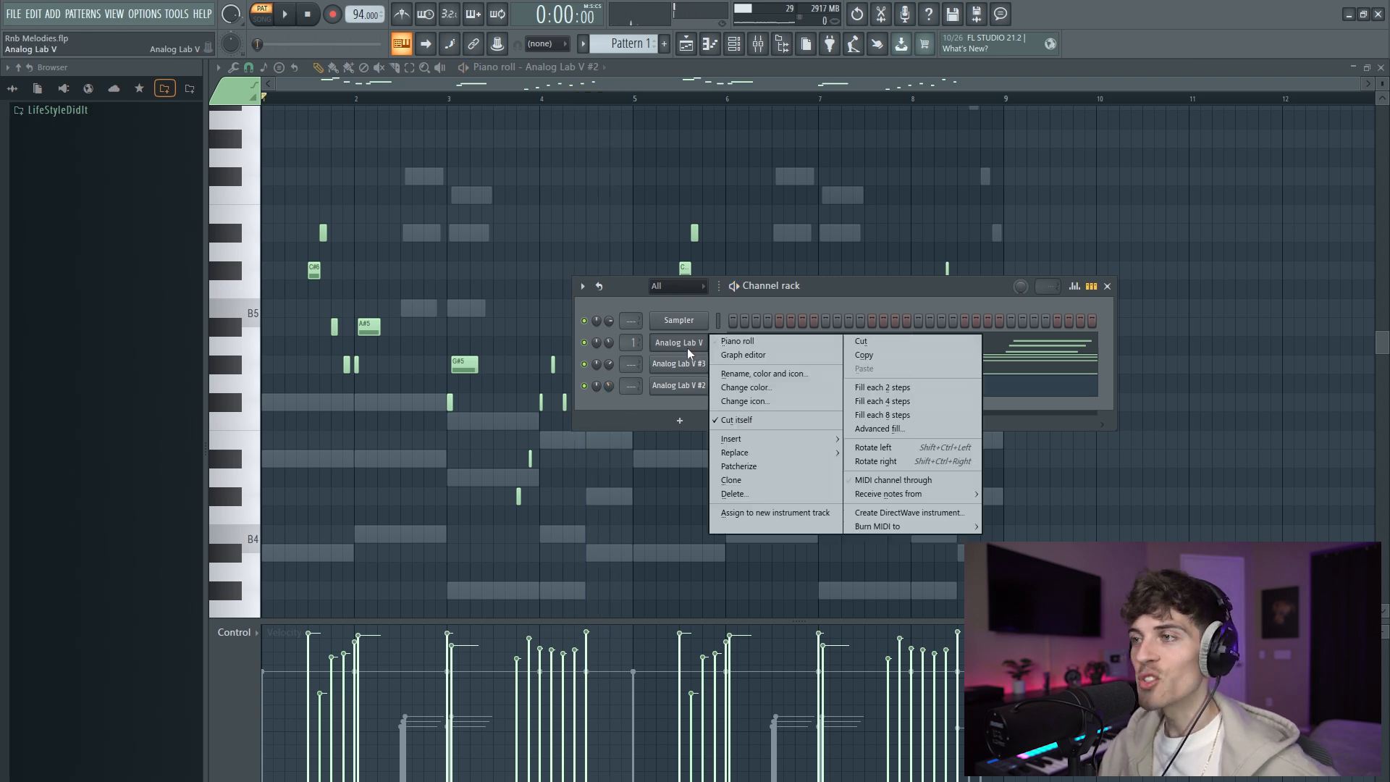
click(750, 484)
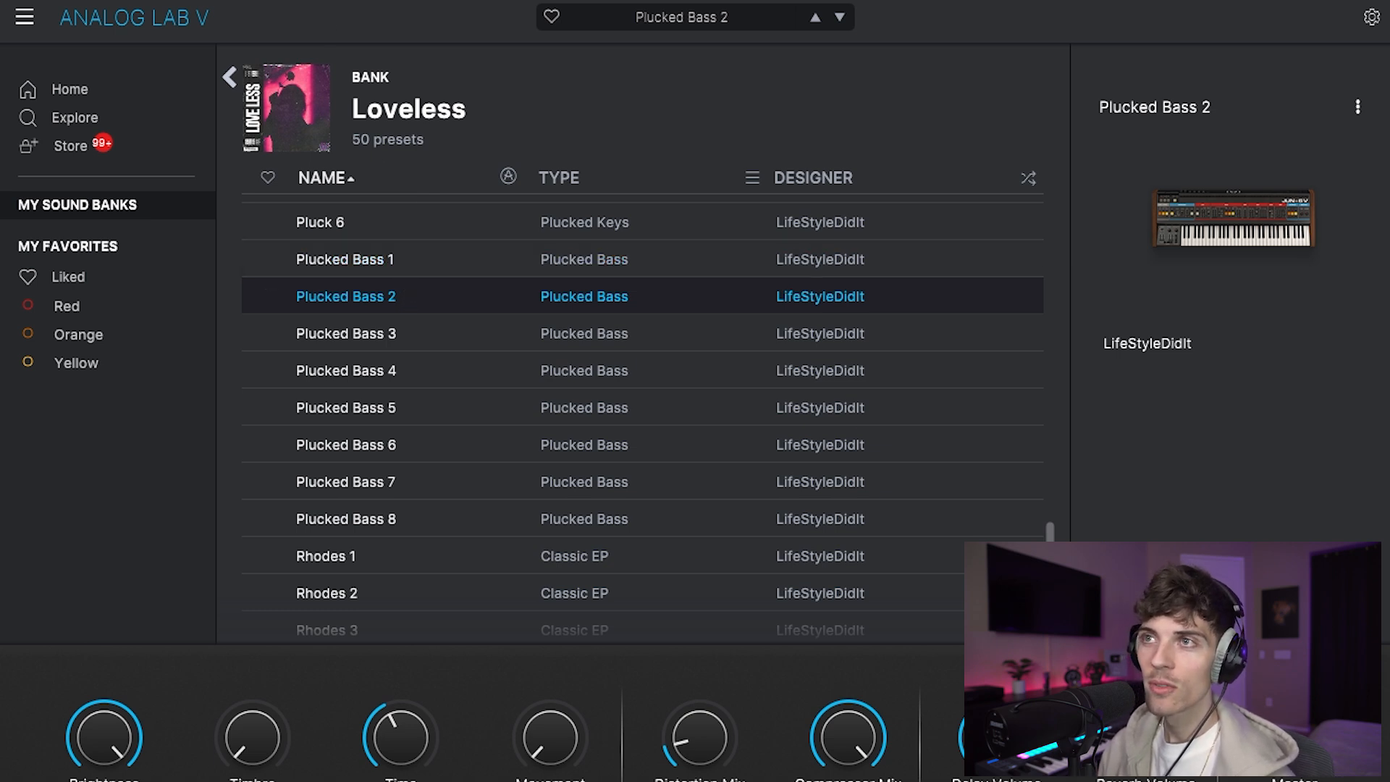
click(395, 342)
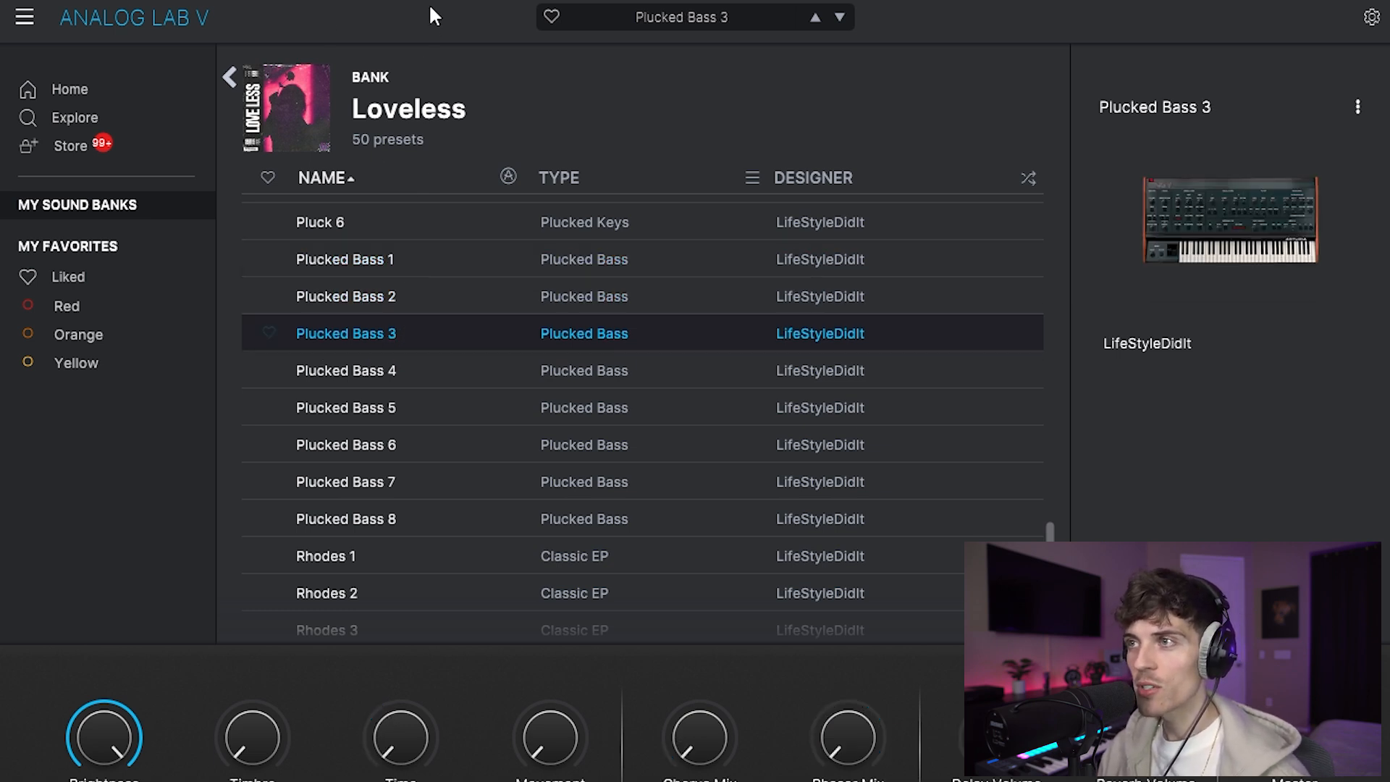
click(418, 371)
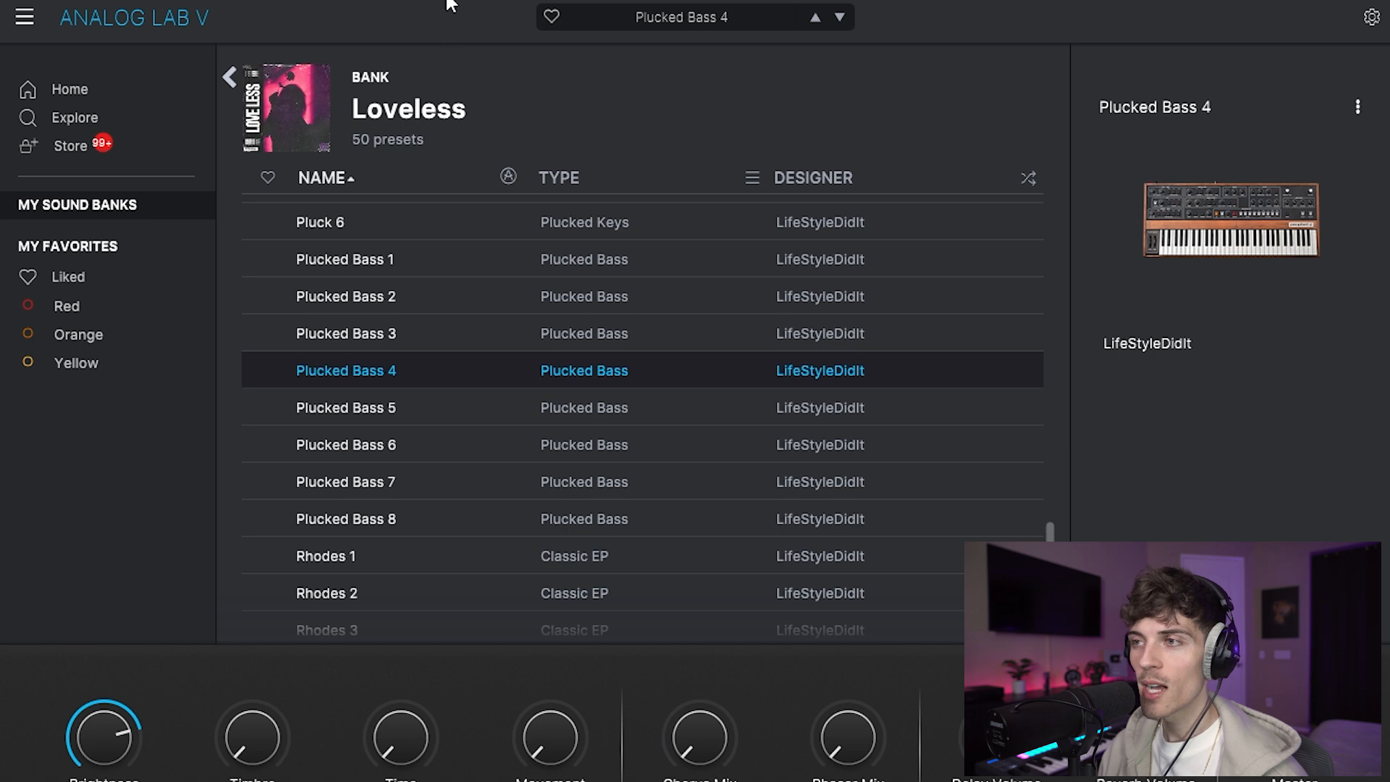
click(411, 283)
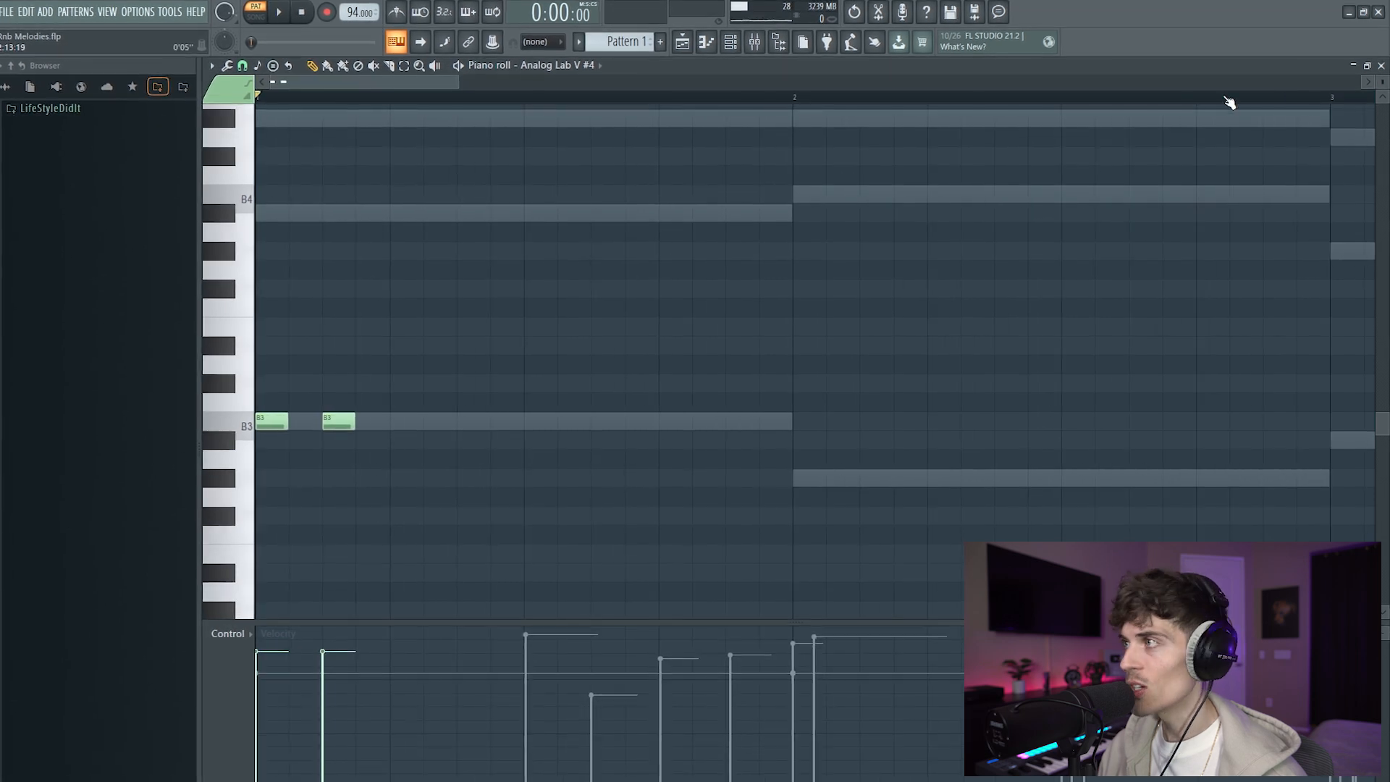
Step: Place two short G#3 bass notes at the start of bar 2 and a B3 pickup note at the end of bar 1
drag(1382, 82, 1382, 105)
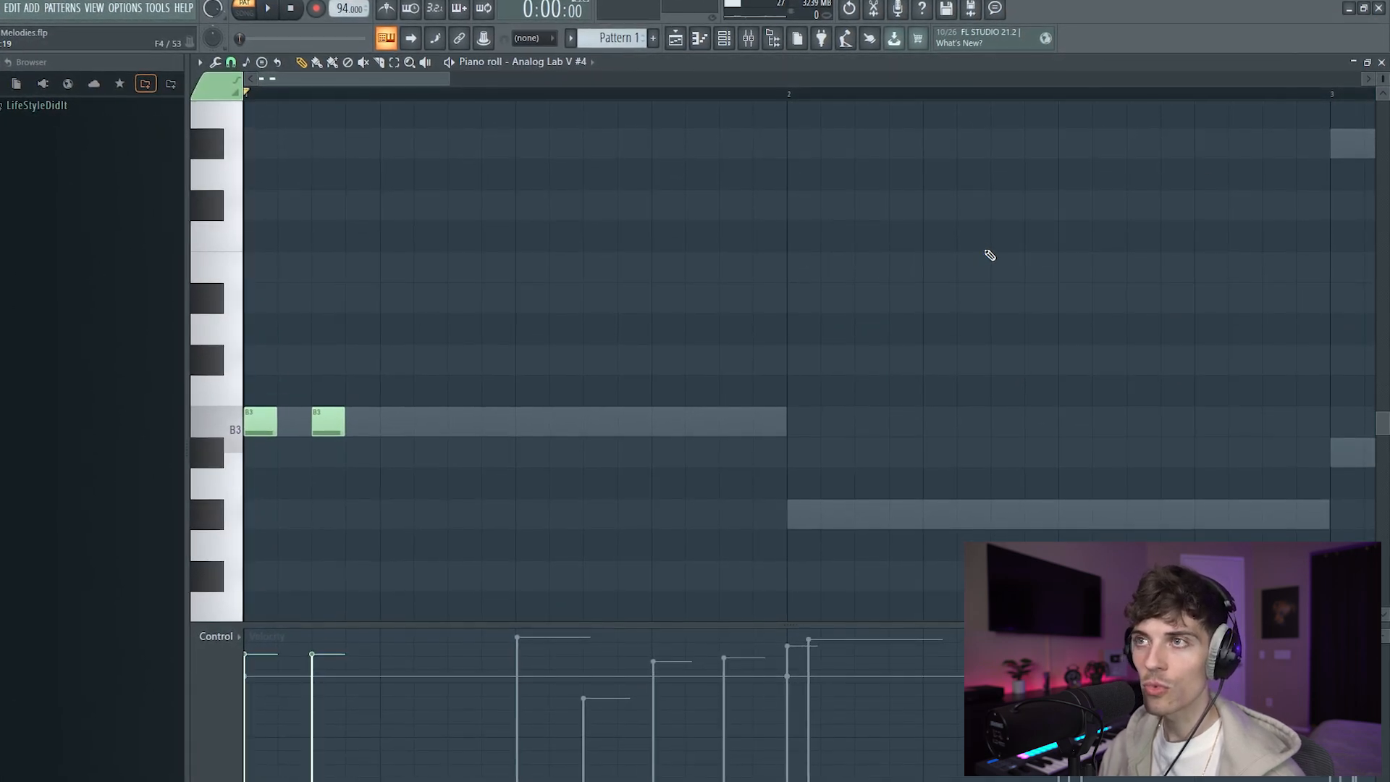
scroll(391, 94, down, 3)
key(space)
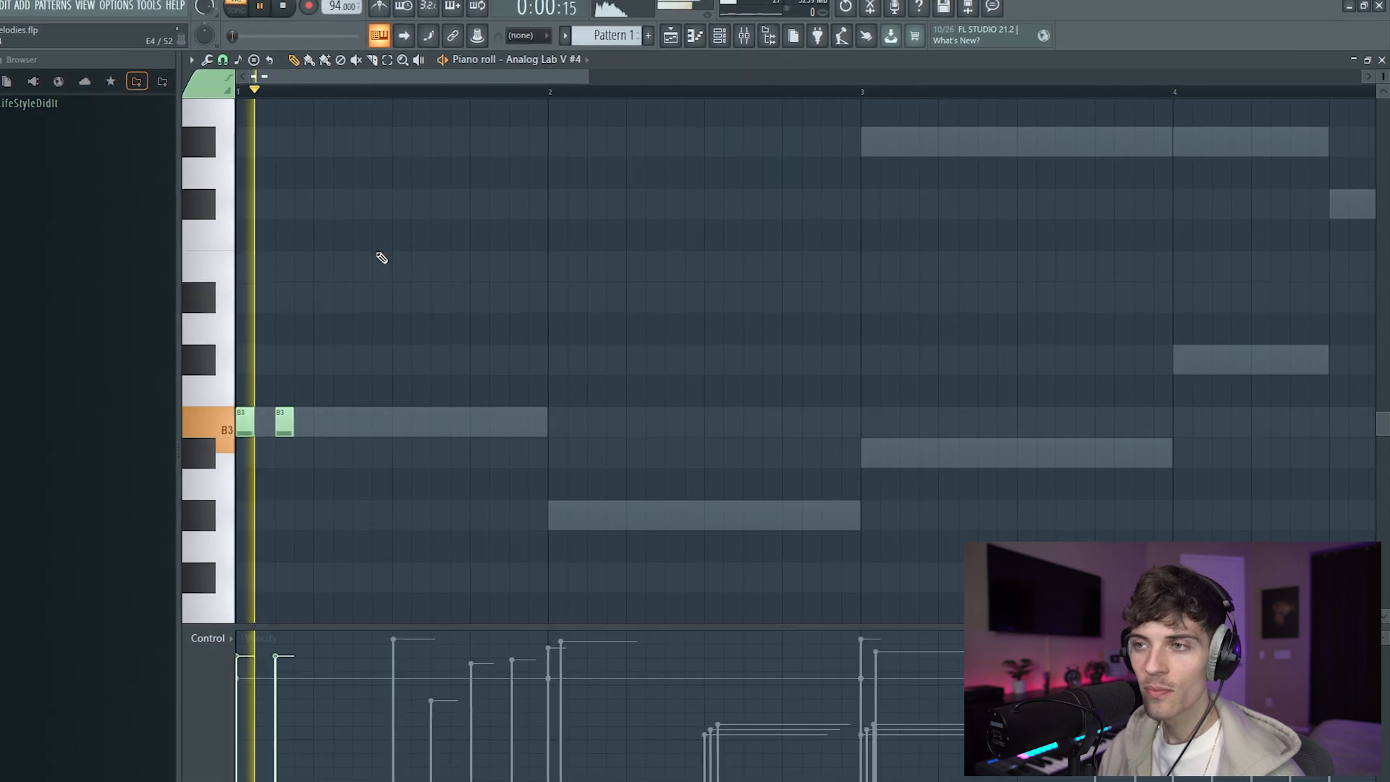
key(space)
click(512, 367)
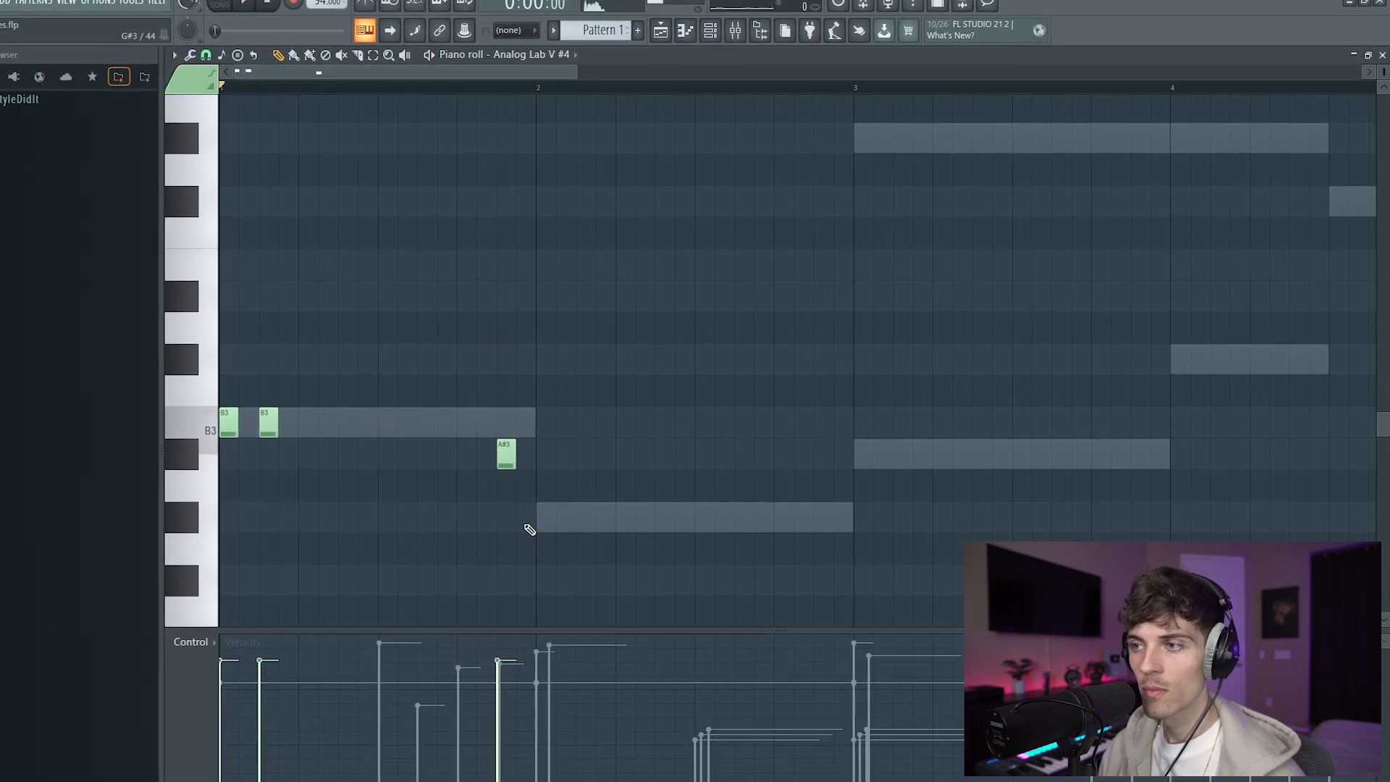
scroll(579, 563, down, 3)
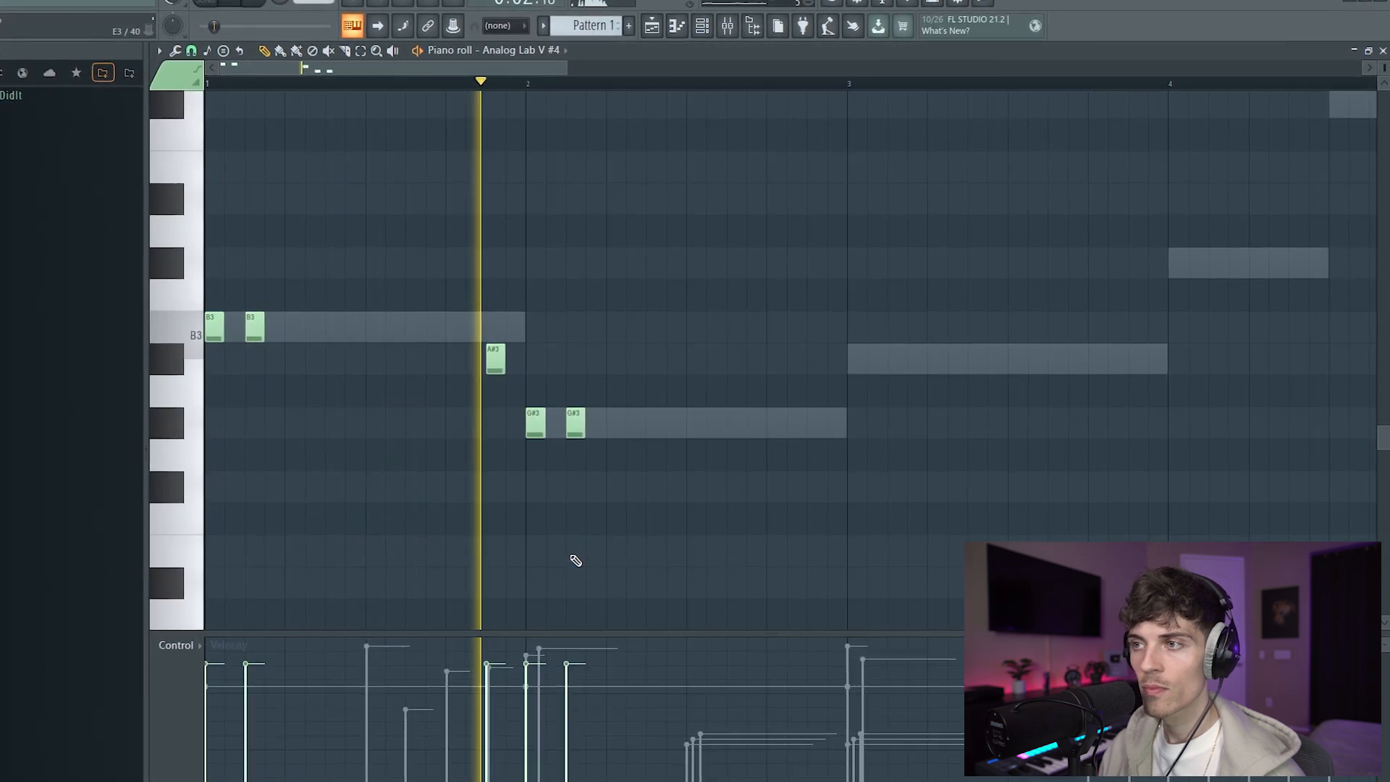
drag(495, 358, 497, 323)
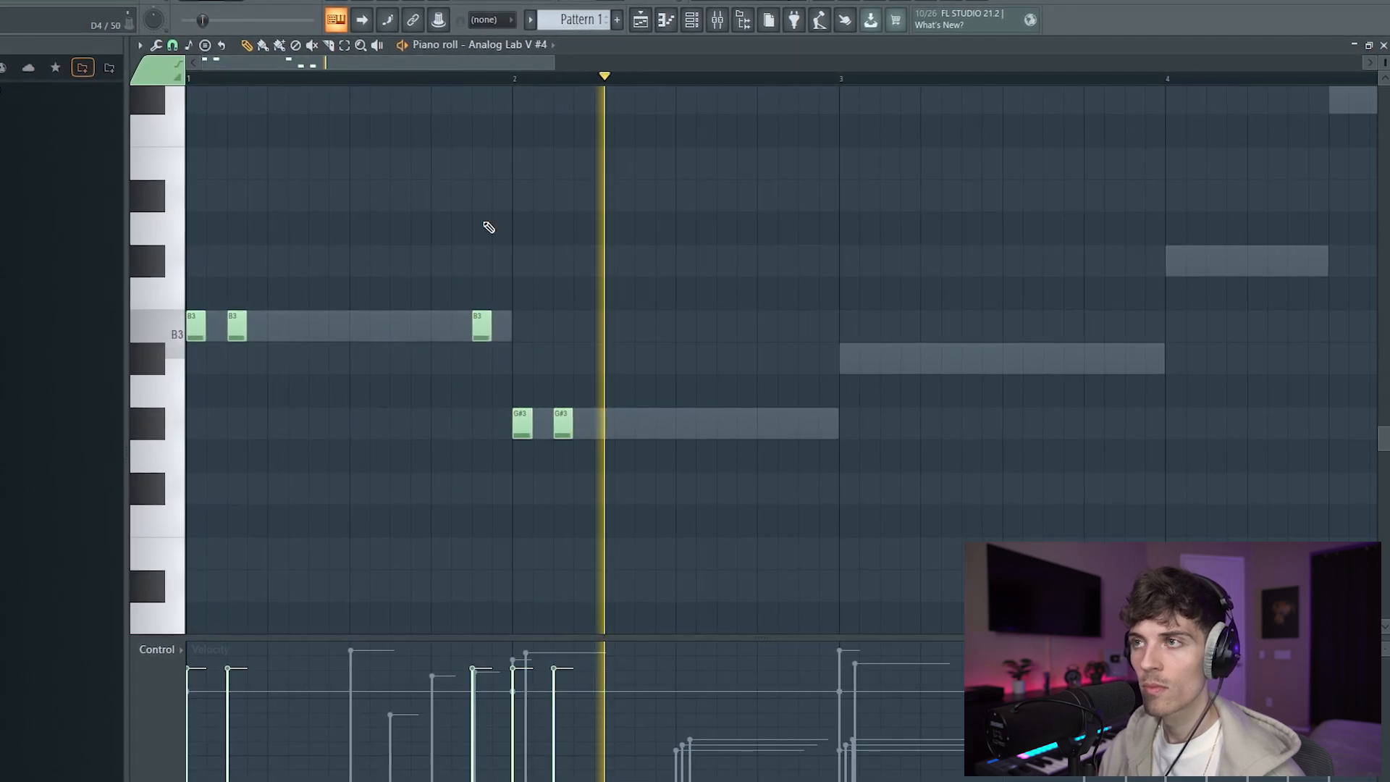
Step: Add paired short bass notes on A#3 in bar 3 and on C#4 and F#4 in bar 4, plus an F#3 pickup ending bar 2
scroll(386, 83, down, 2)
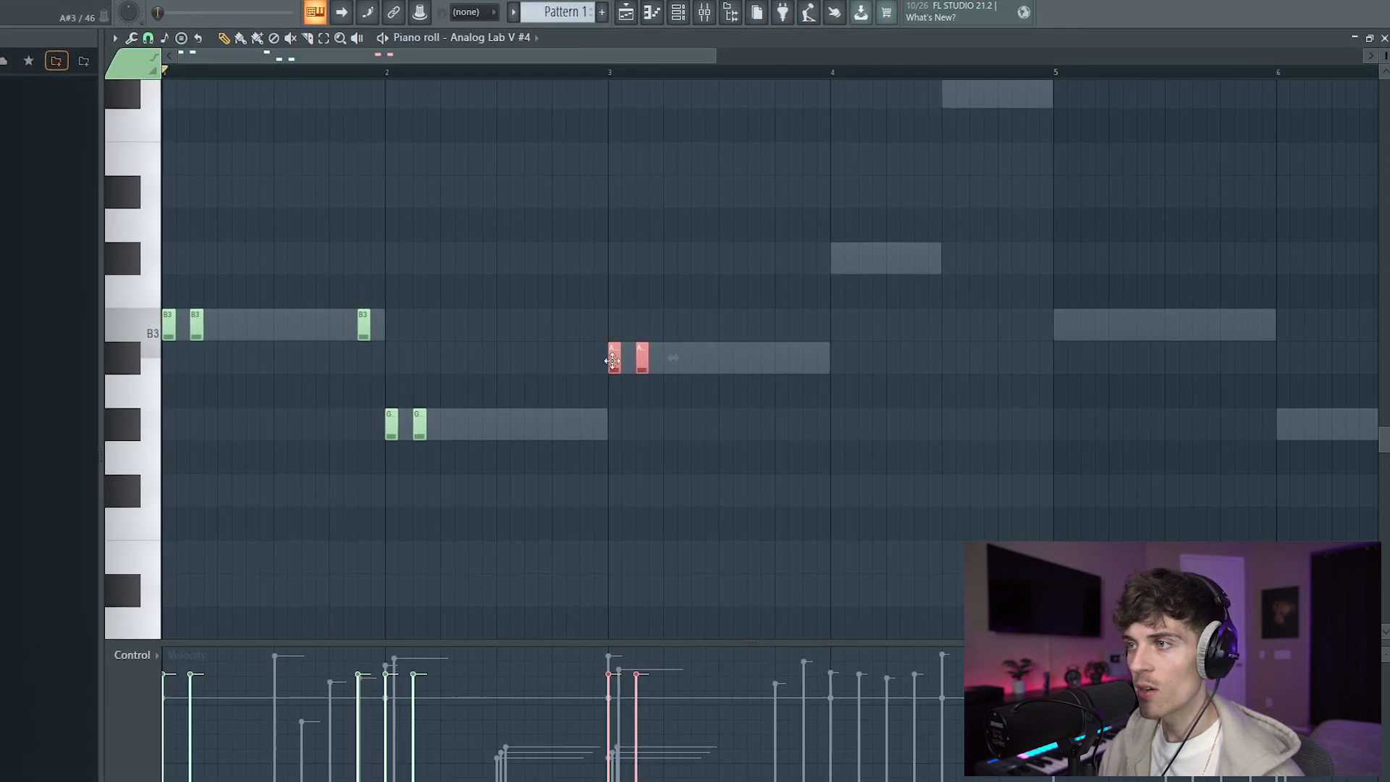
scroll(826, 324, up, 3)
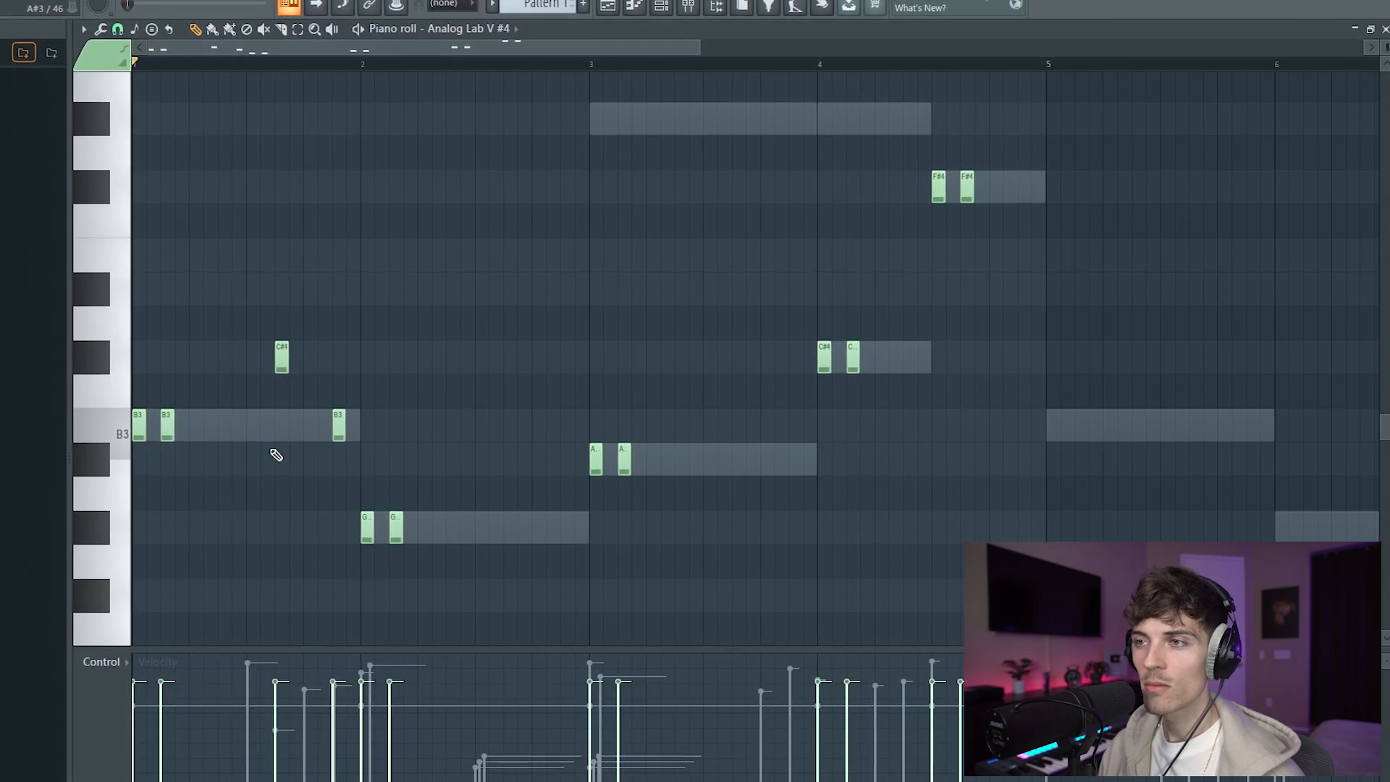
scroll(269, 452, down, 3)
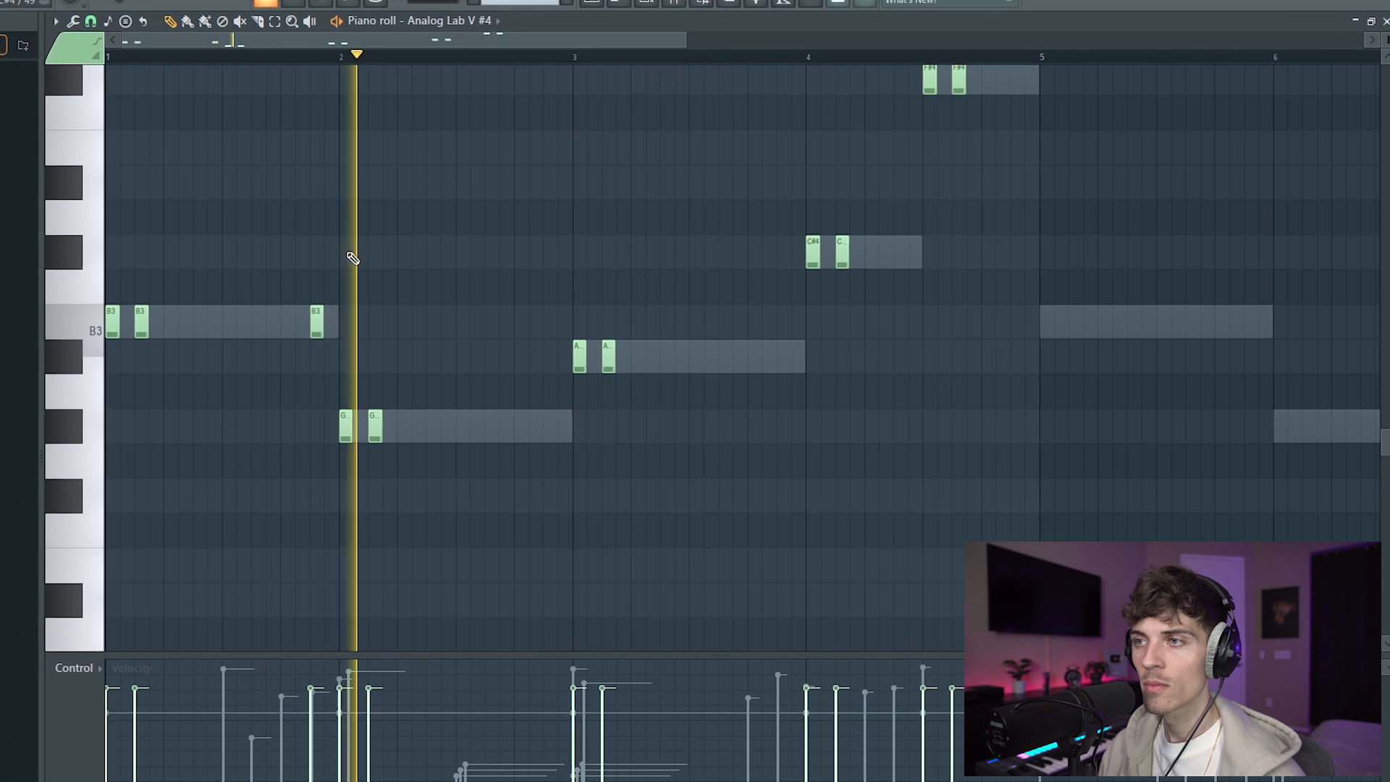
click(549, 498)
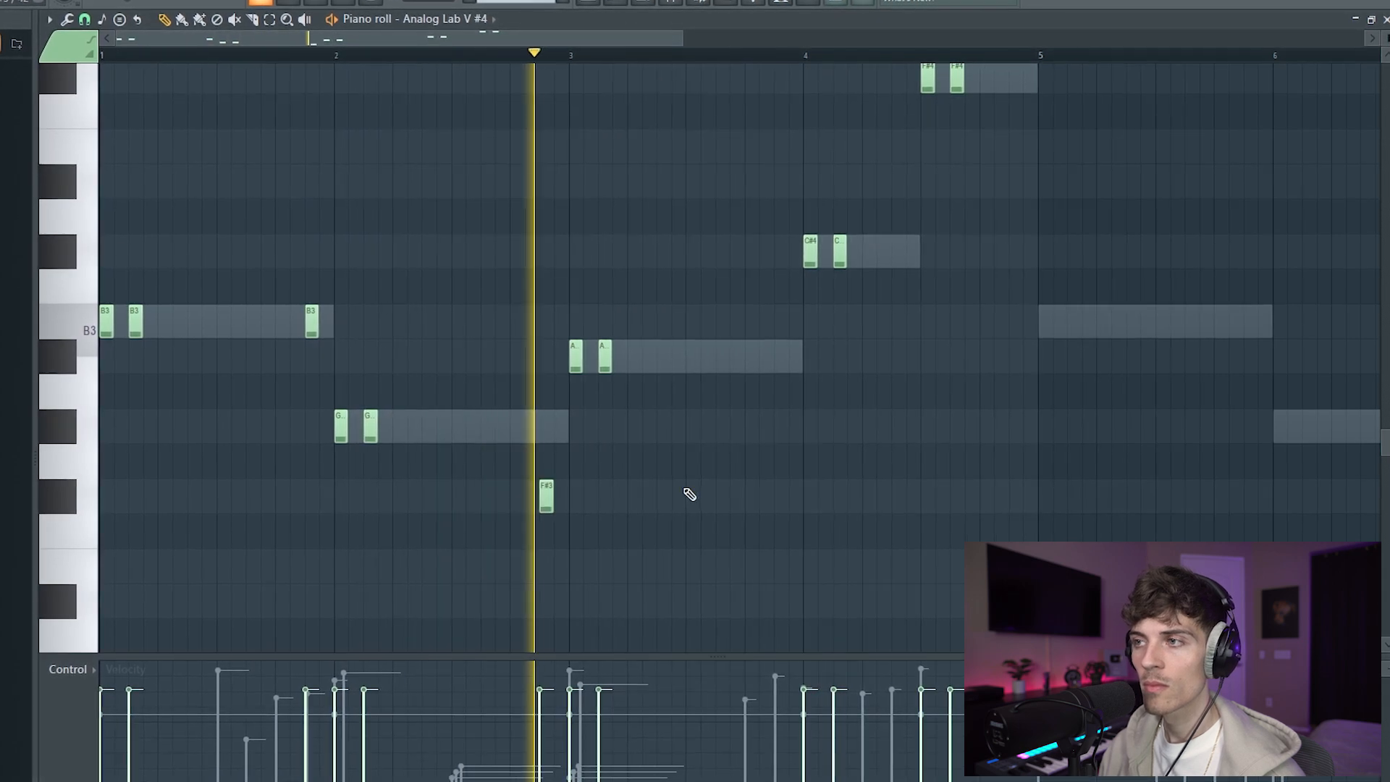
scroll(833, 448, up, 3)
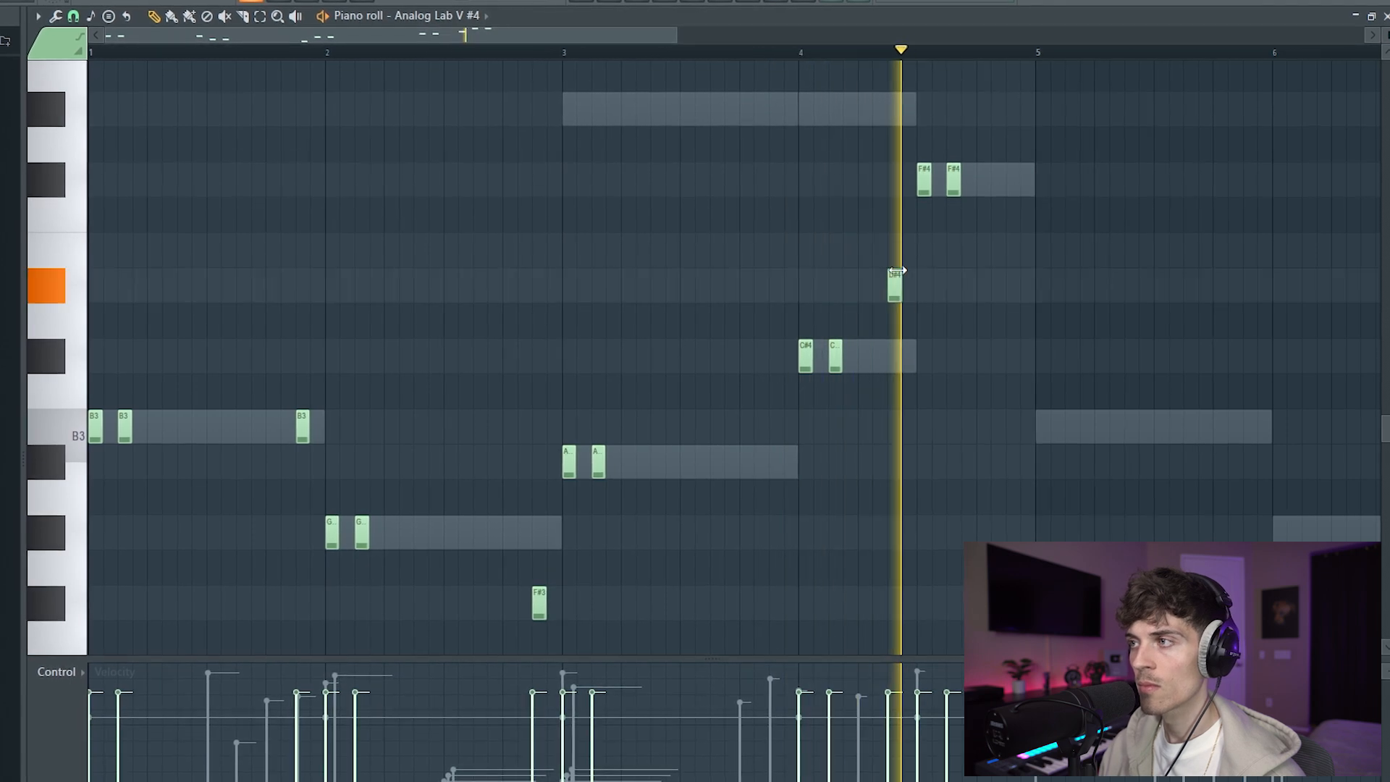
Step: Place two short E4 notes after the F#4 pair at the end of bar 4, replacing the D#4 note there
click(740, 49)
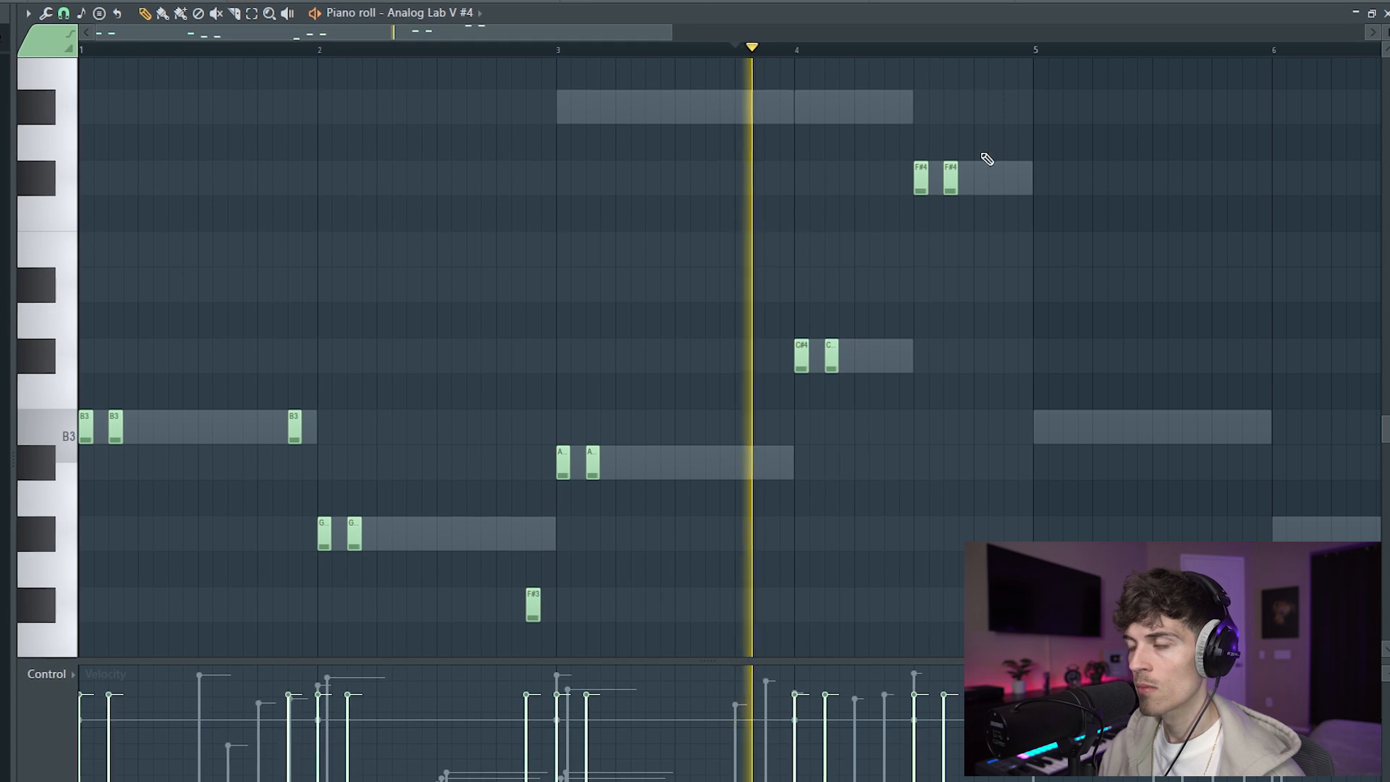
click(980, 259)
click(1008, 288)
drag(980, 251, 974, 105)
scroll(996, 227, up, 3)
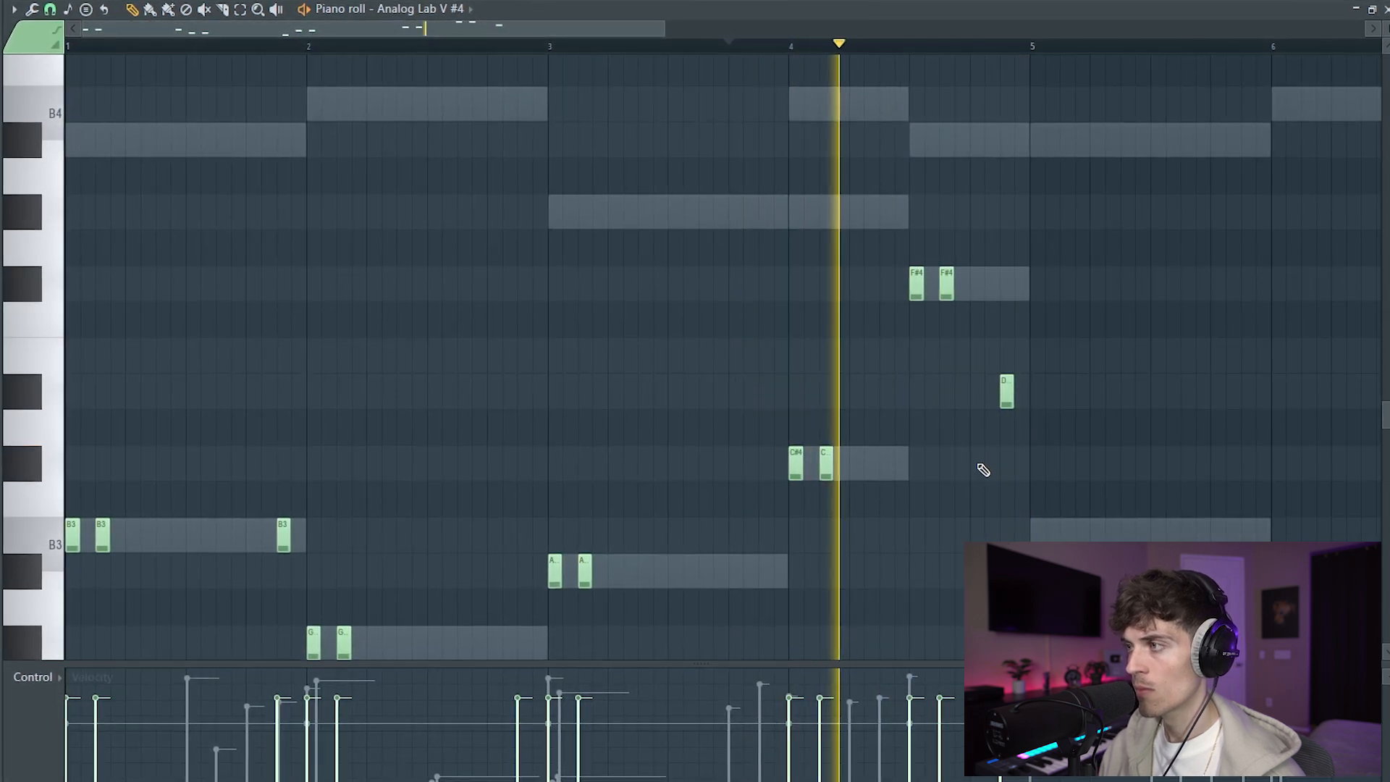
click(977, 357)
right_click(1005, 390)
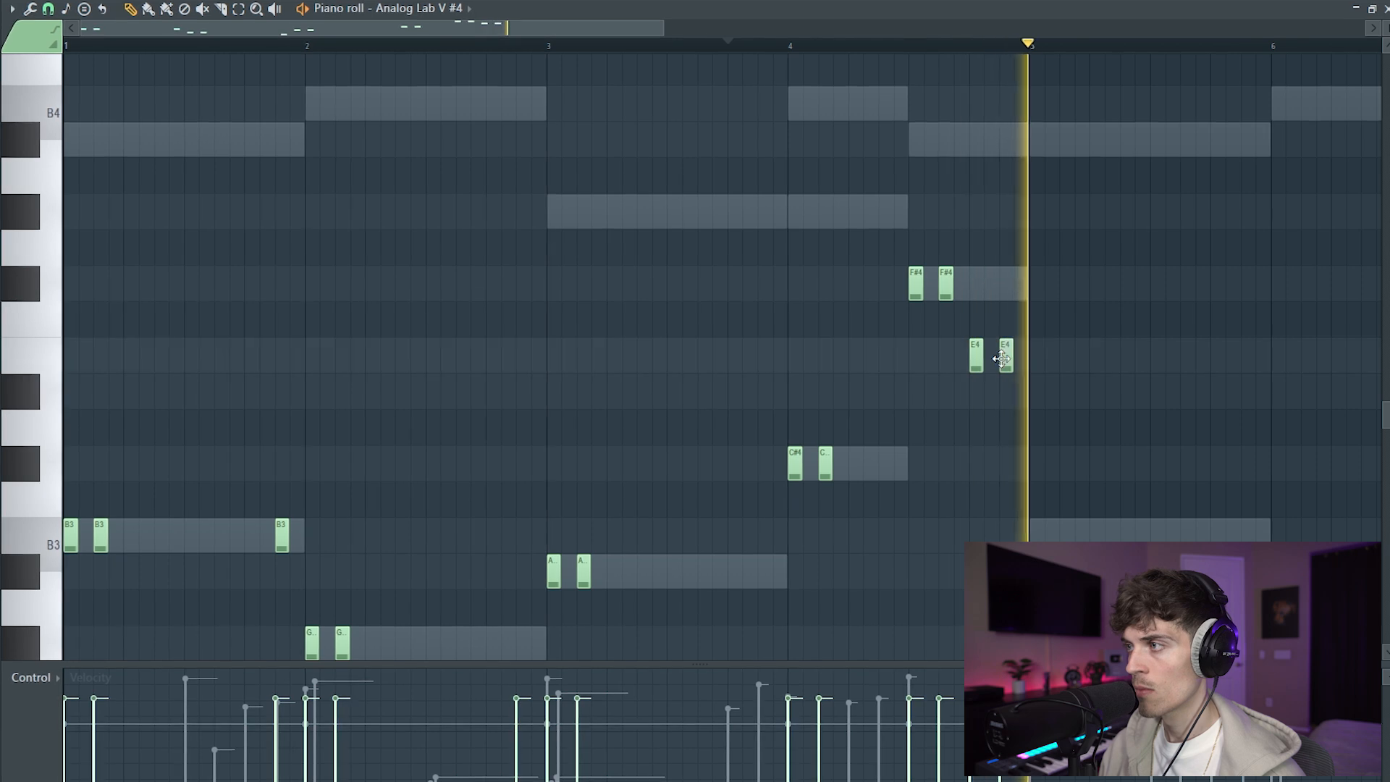
Step: Move the Pattern 1 clip to bar 1 of Track 1 in the playlist and consolidate it into an audio clip
scroll(794, 161, down, 3)
scroll(776, 137, down, 2)
drag(726, 87, 29, 648)
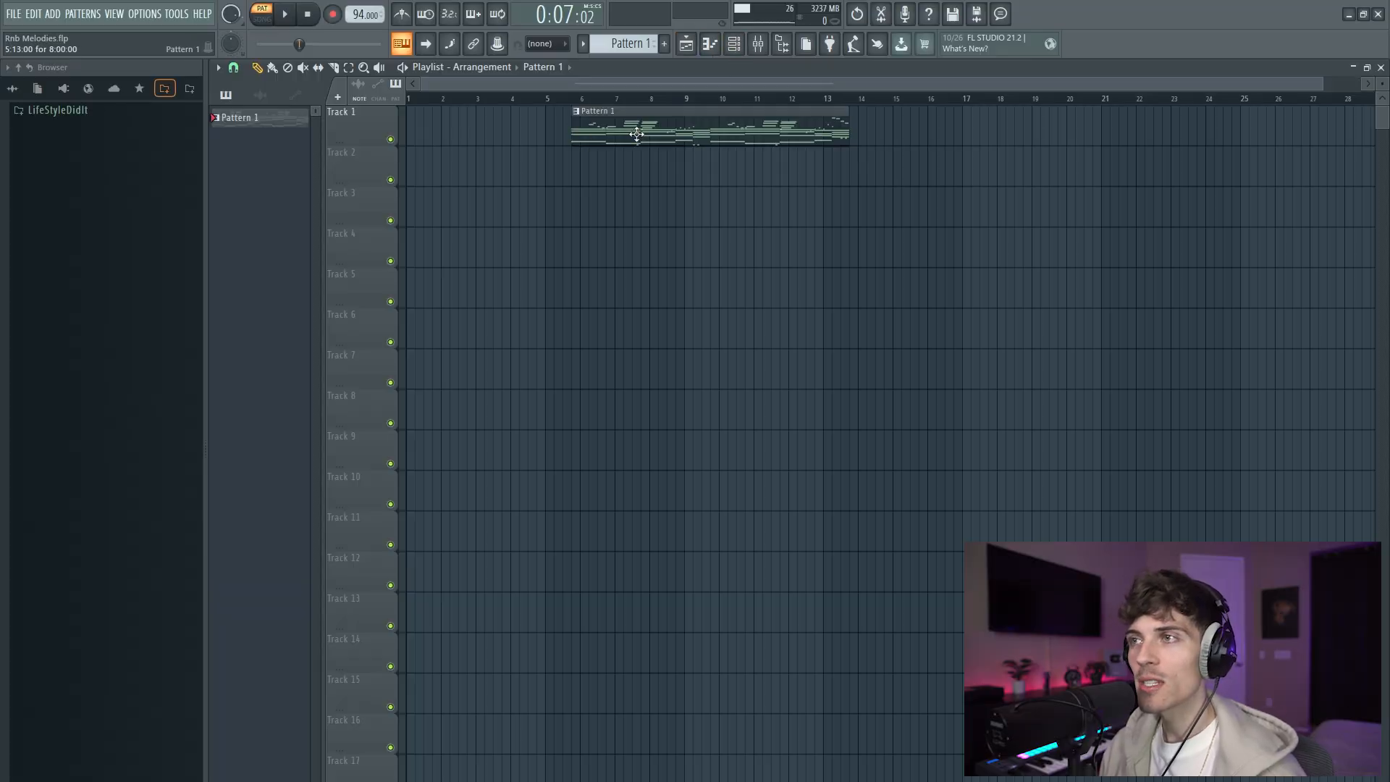
key(ctrl+a)
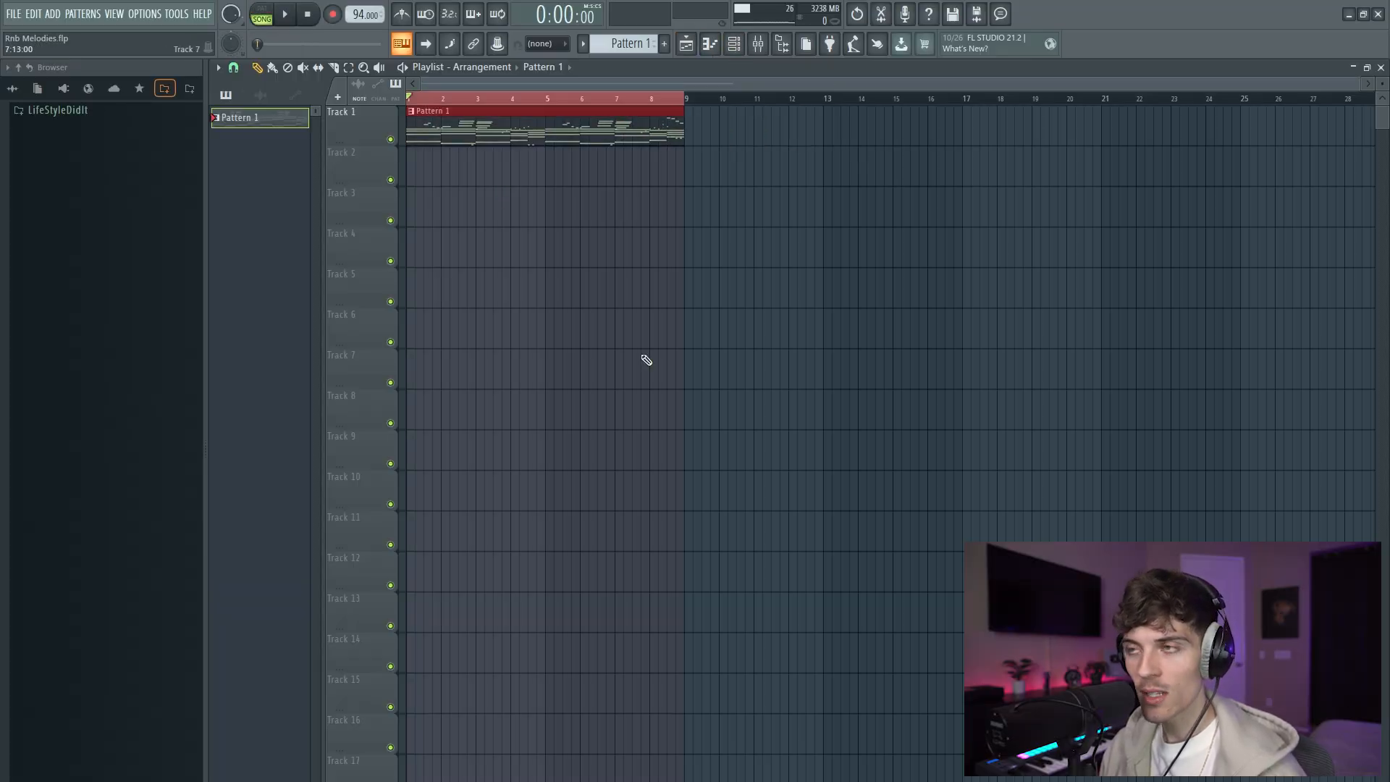
key(ctrl+alt+c)
click(827, 620)
Step: Play the consolidated melody and open the channel settings of its audio clip
key(space)
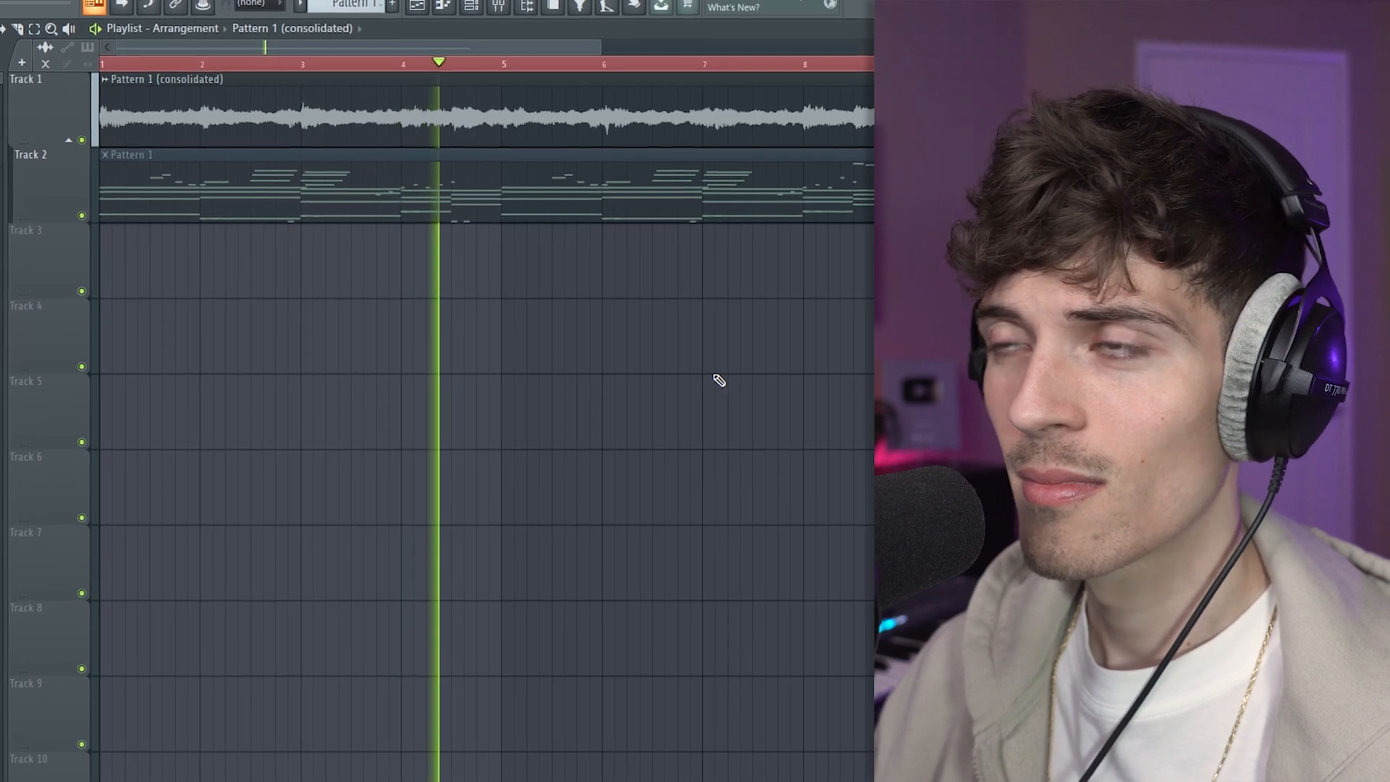
key(space)
double_click(495, 135)
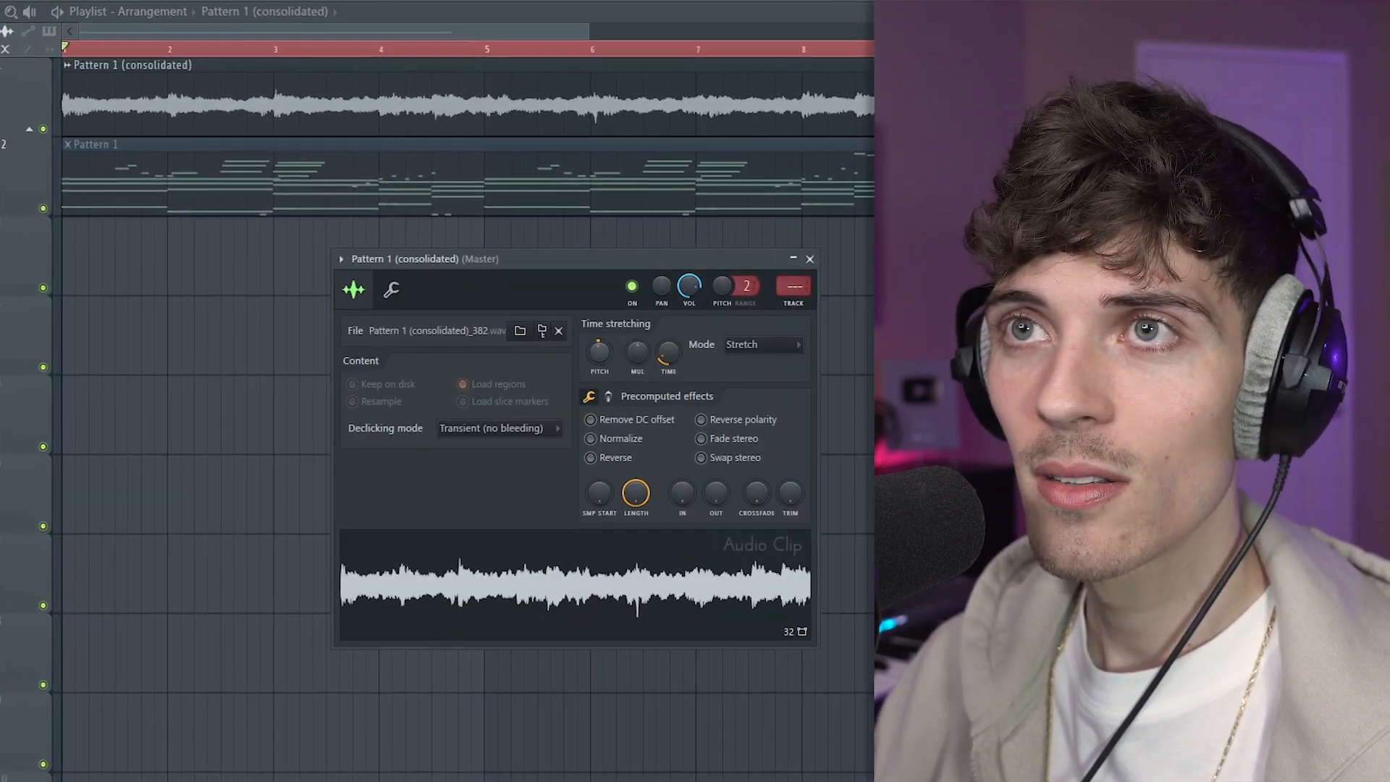
key(space)
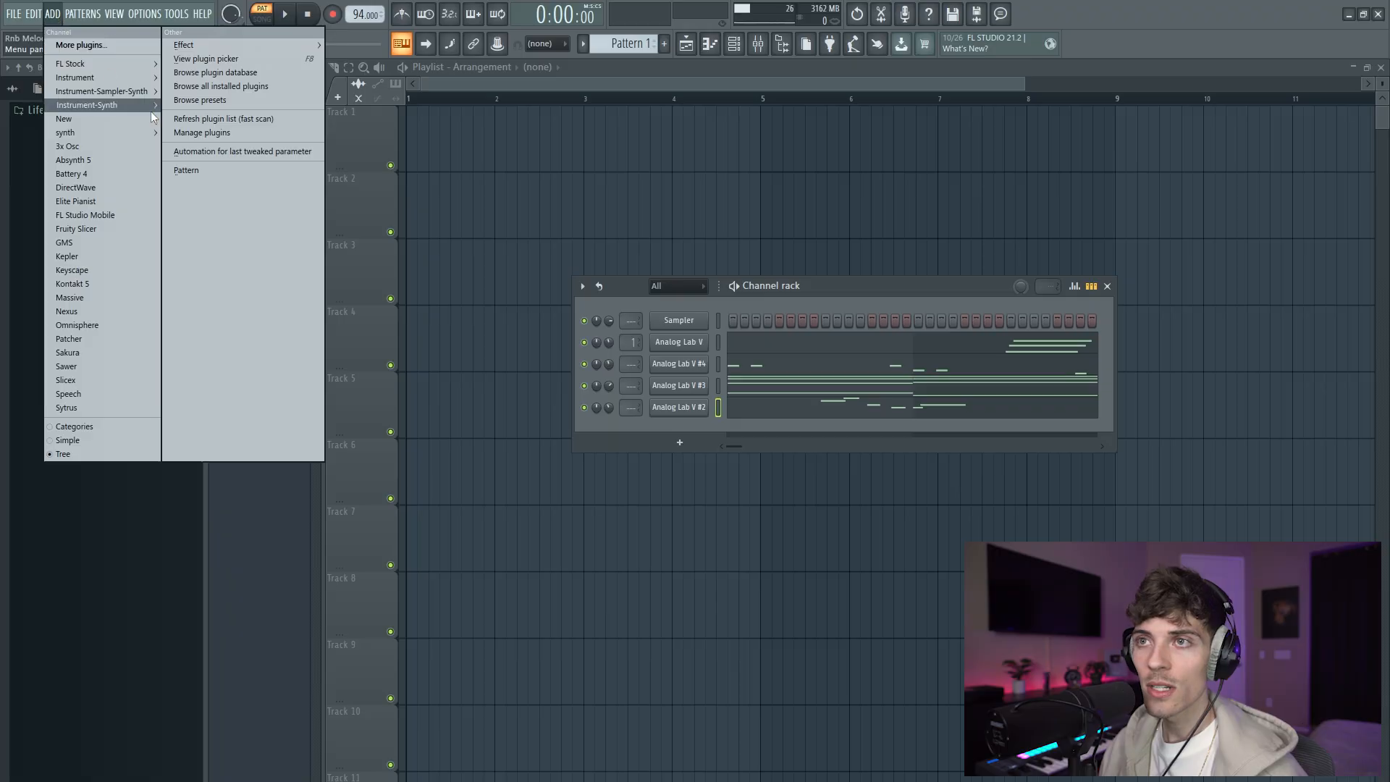
Step: Add an Arcade instrument channel and audition a sample from the Ghost Mode kit
mouse_move(147, 111)
click(197, 105)
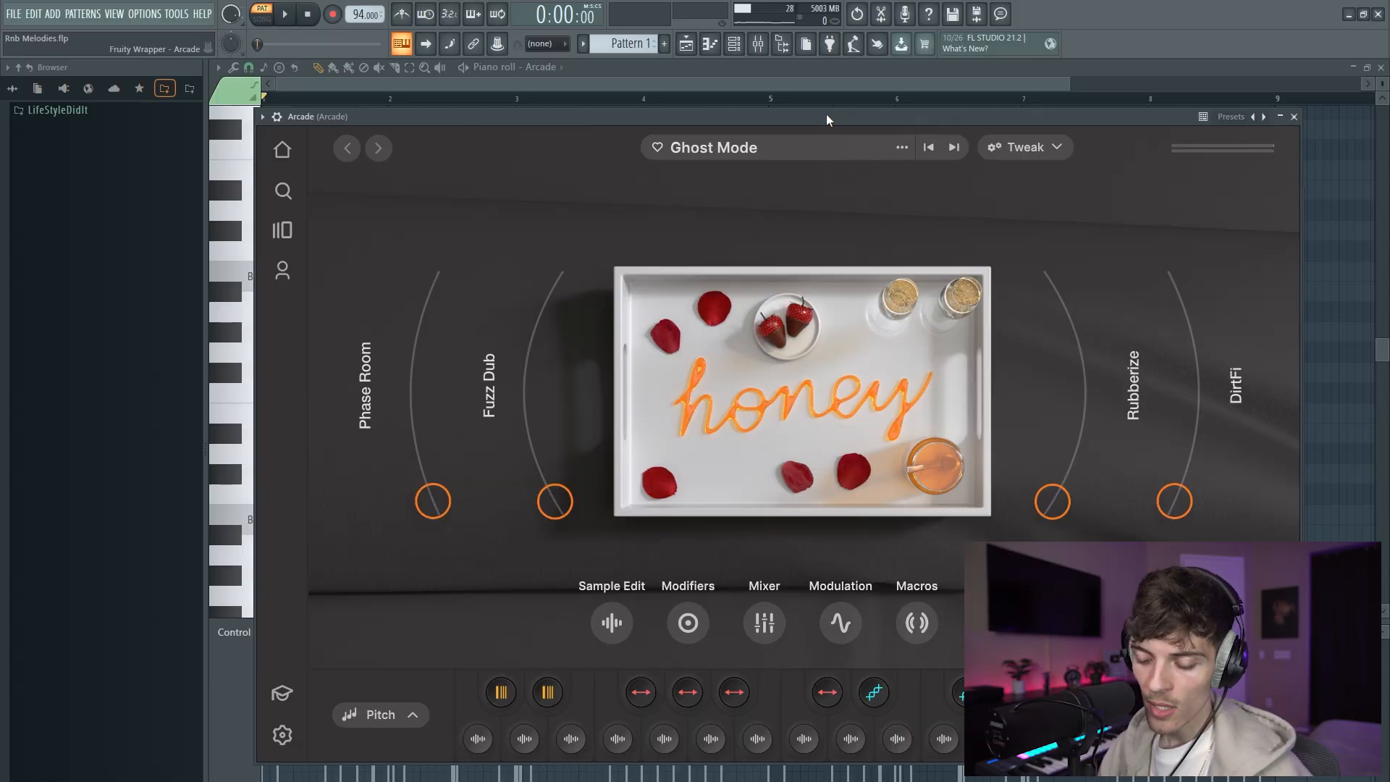
key(n)
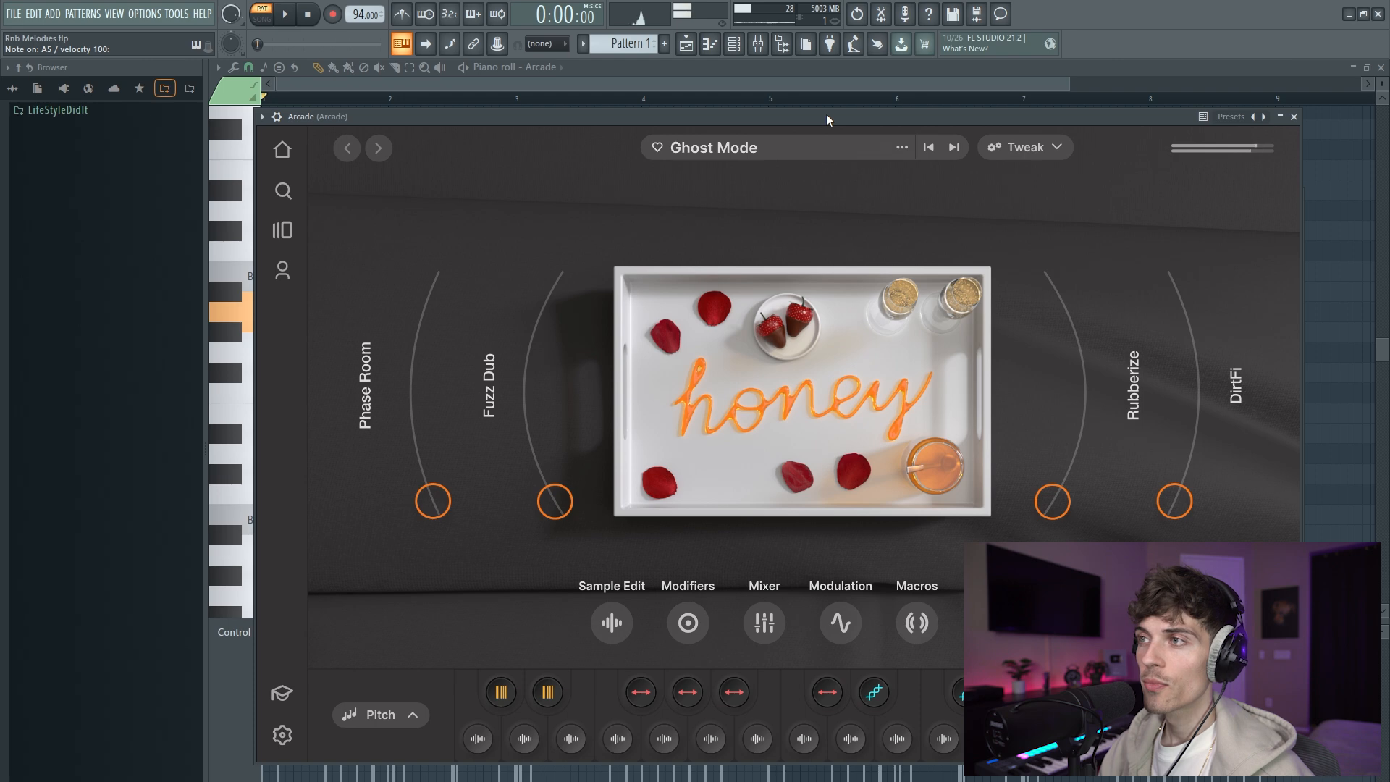
Step: Examine the Fruity parametric EQ 2 and ValhallaVintageVerb settings on the Arcade mixer track
click(758, 45)
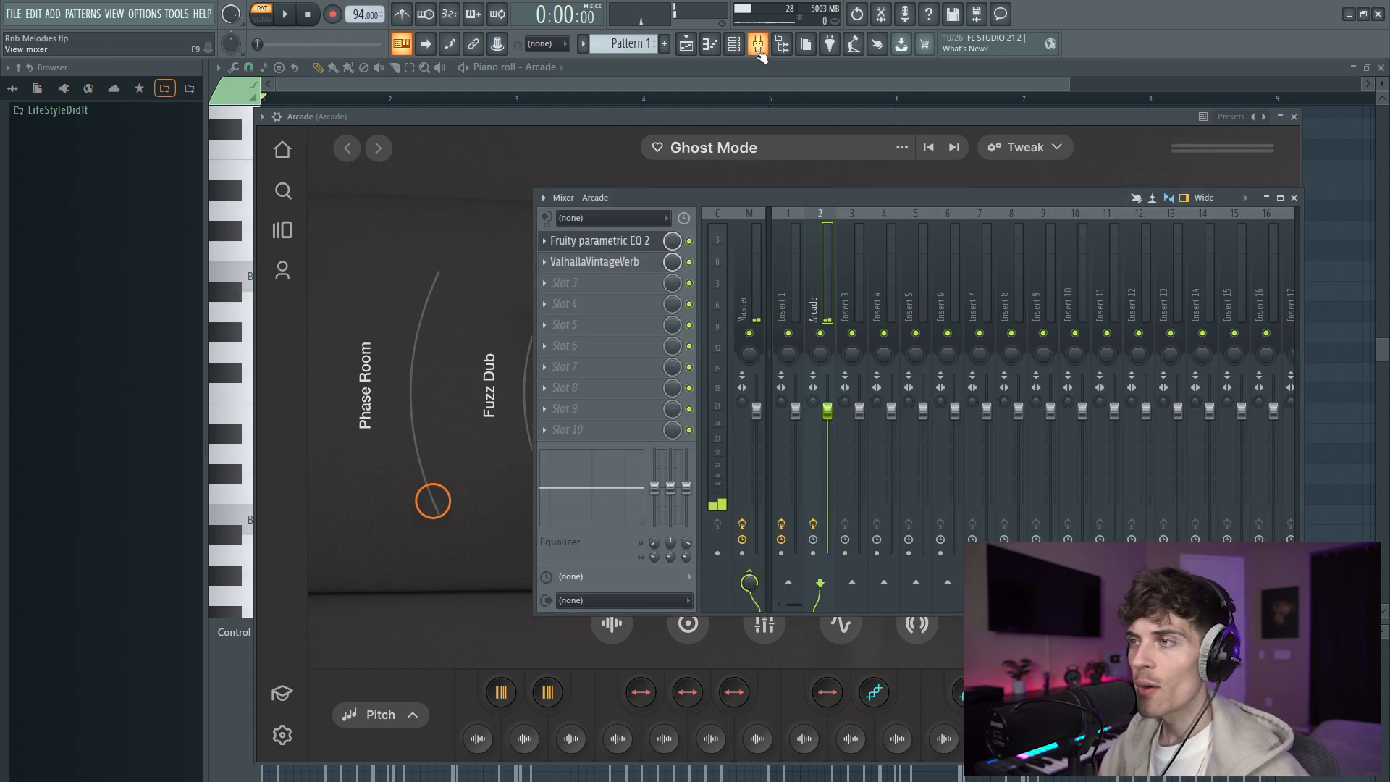
click(826, 297)
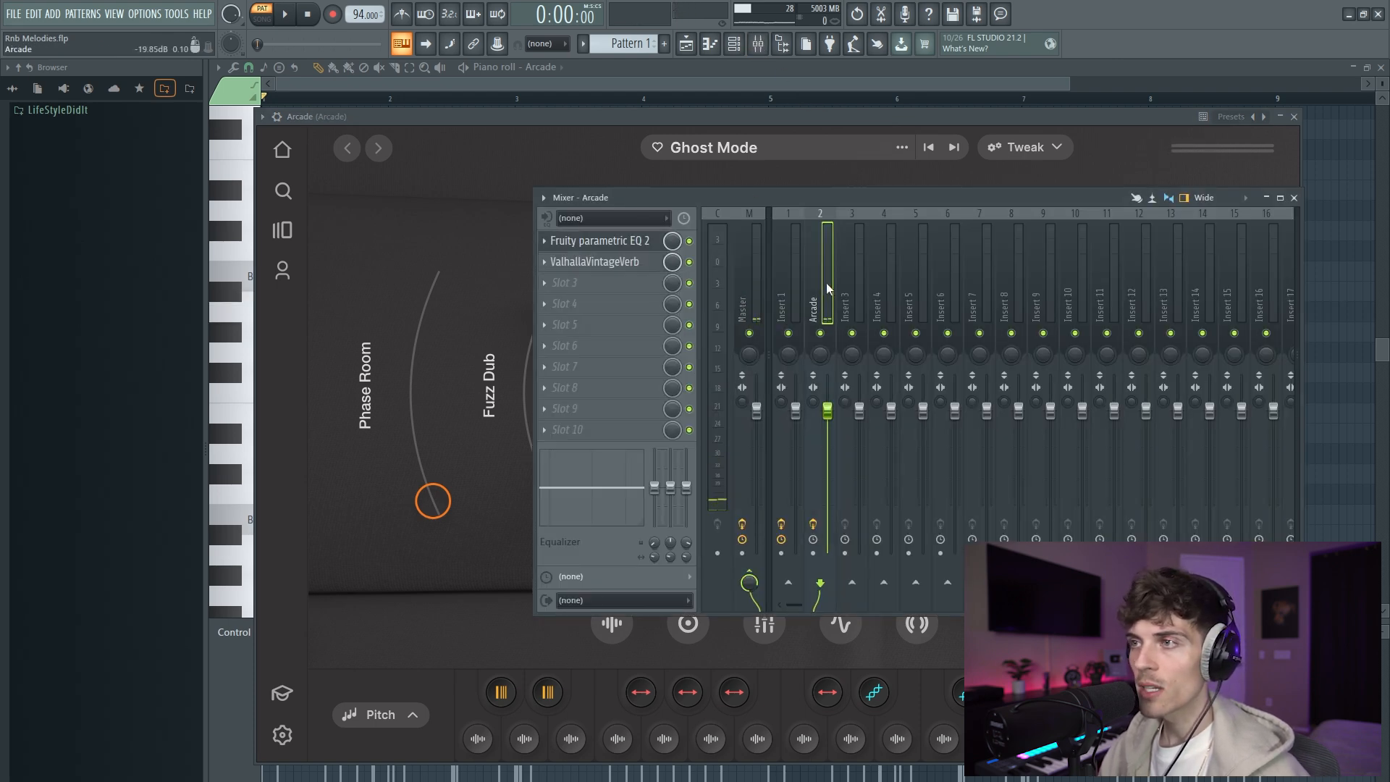
click(591, 246)
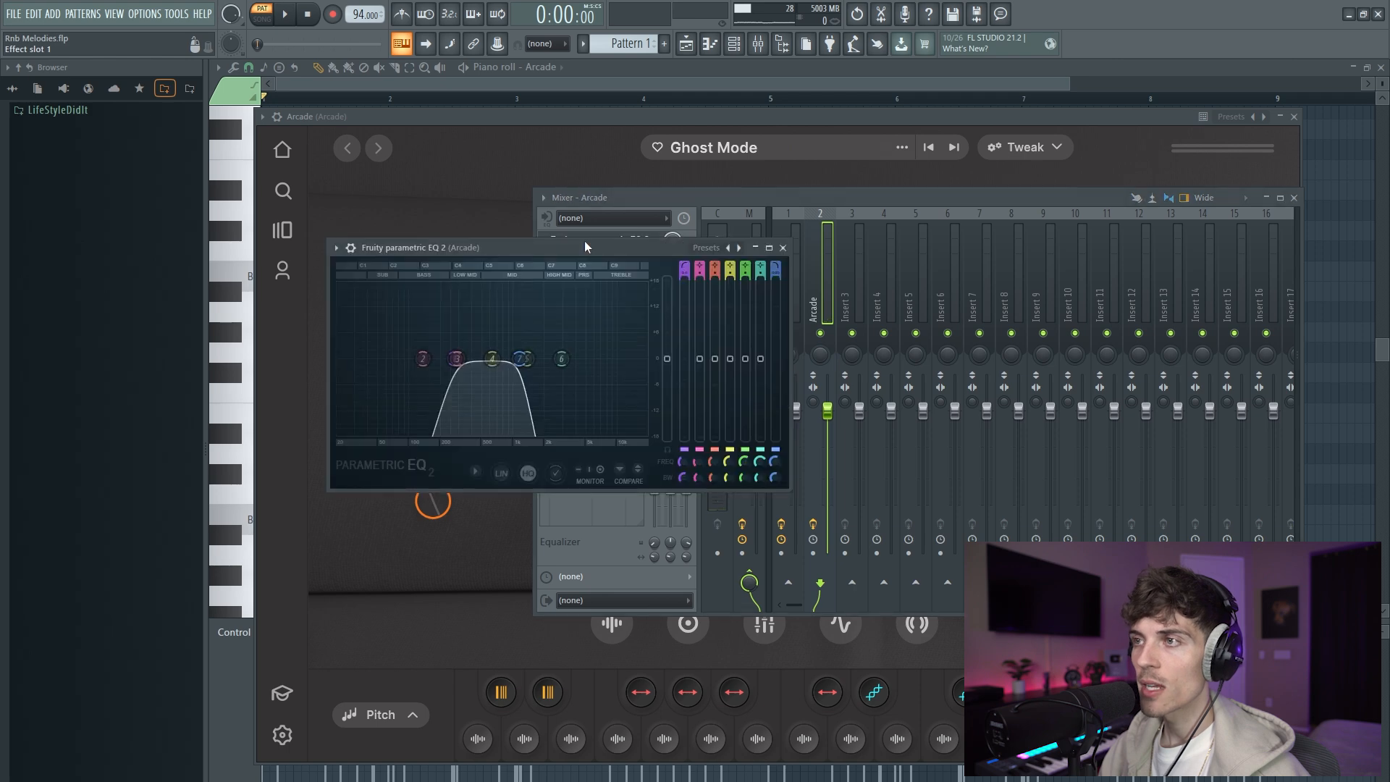
click(657, 201)
click(614, 261)
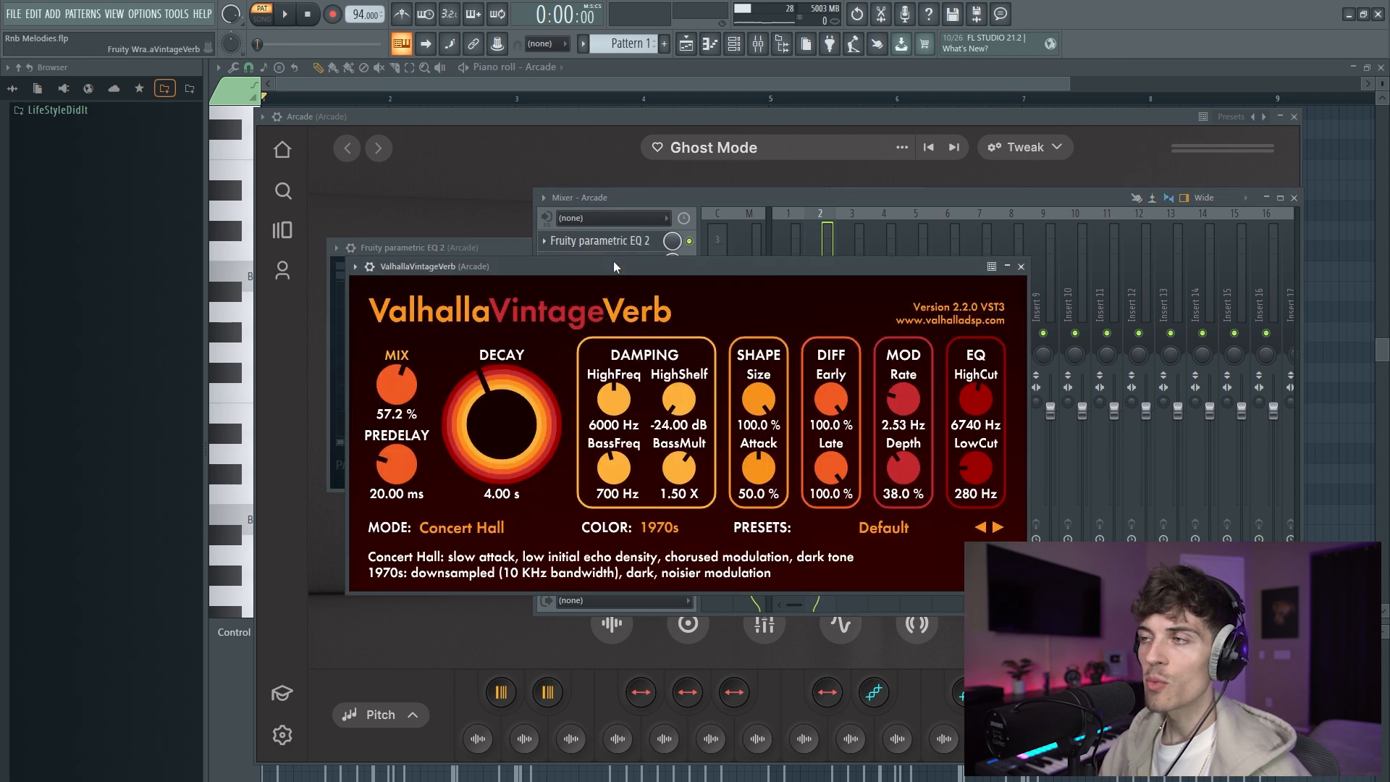
click(1022, 267)
Step: Load Edison into effect slot 3 of the Arcade mixer track
click(583, 284)
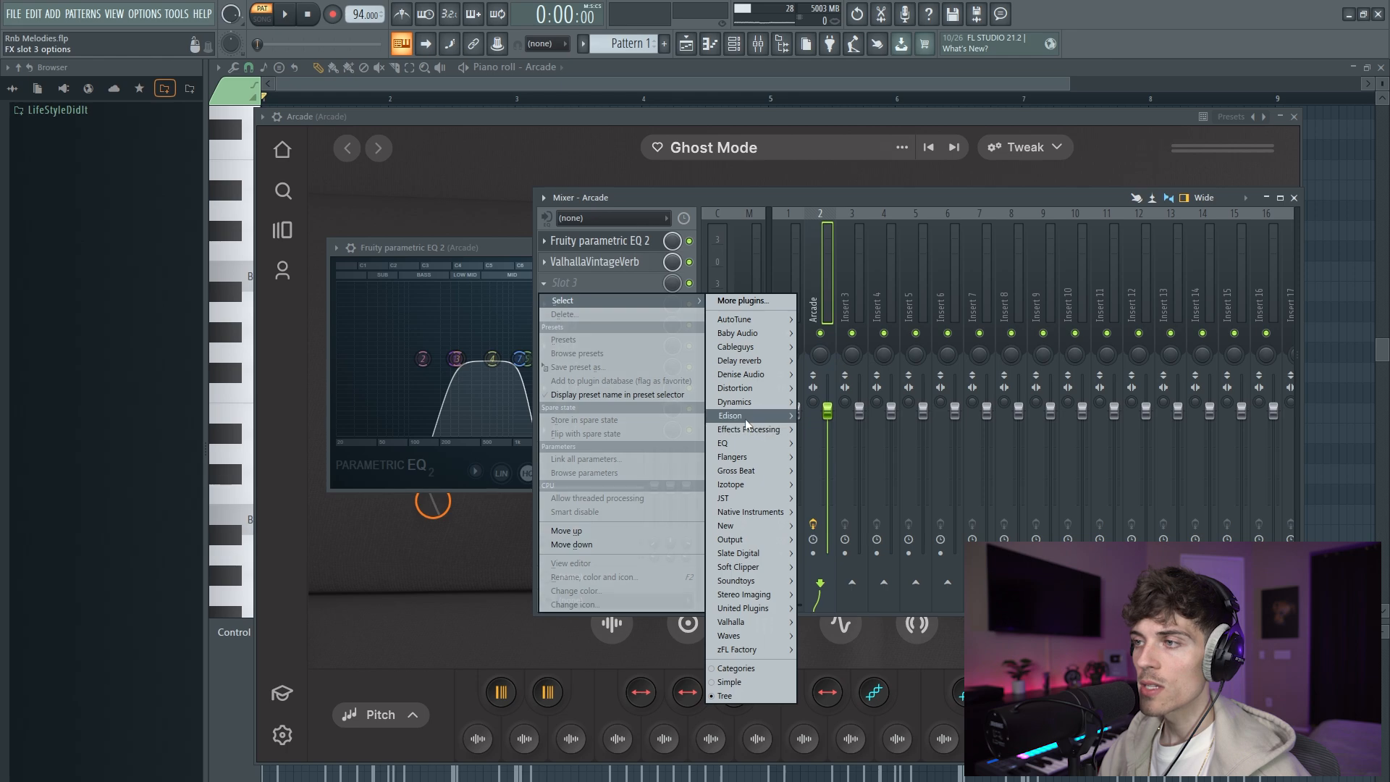
click(811, 415)
drag(493, 136, 674, 241)
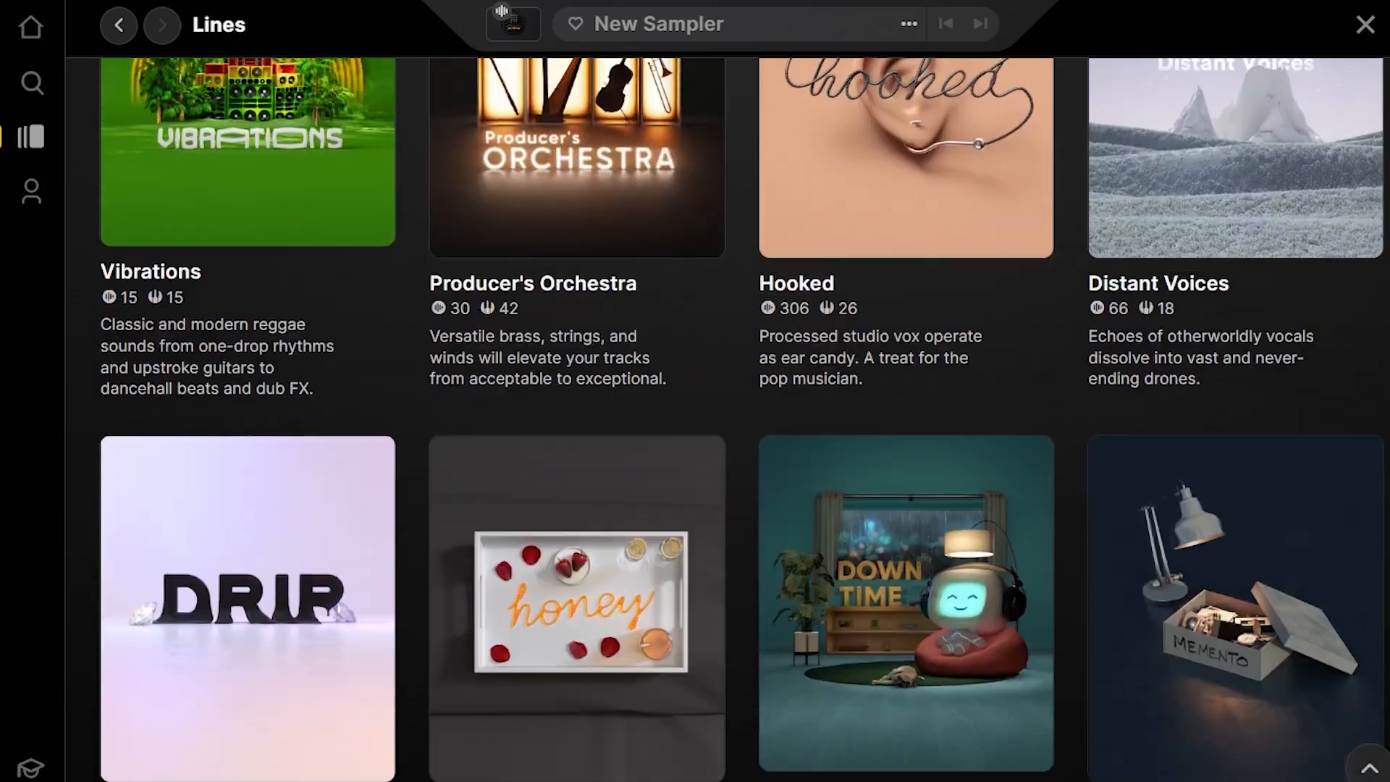
Step: Browse the Lines library in Arcade for sample collections
scroll(724, 420, down, 5)
scroll(724, 420, down, 10)
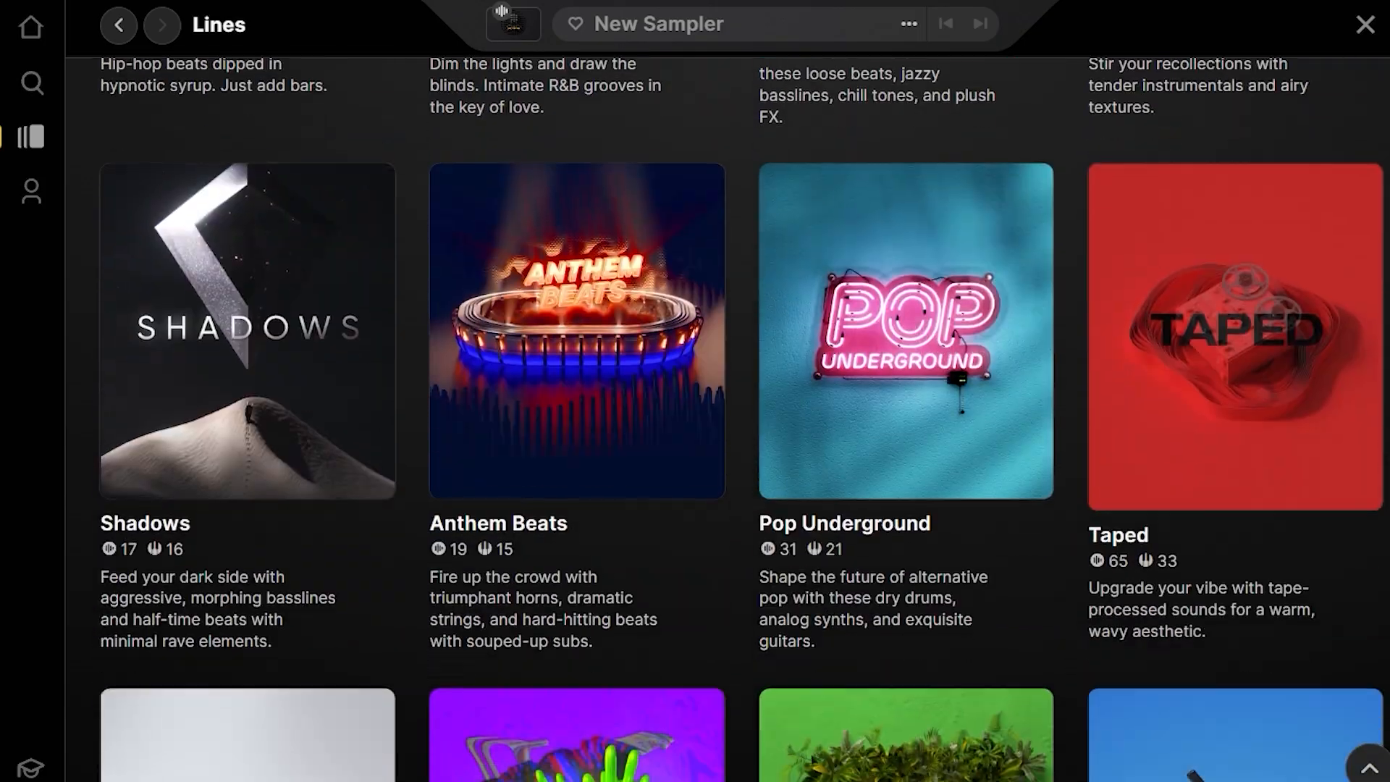
scroll(724, 420, down, 10)
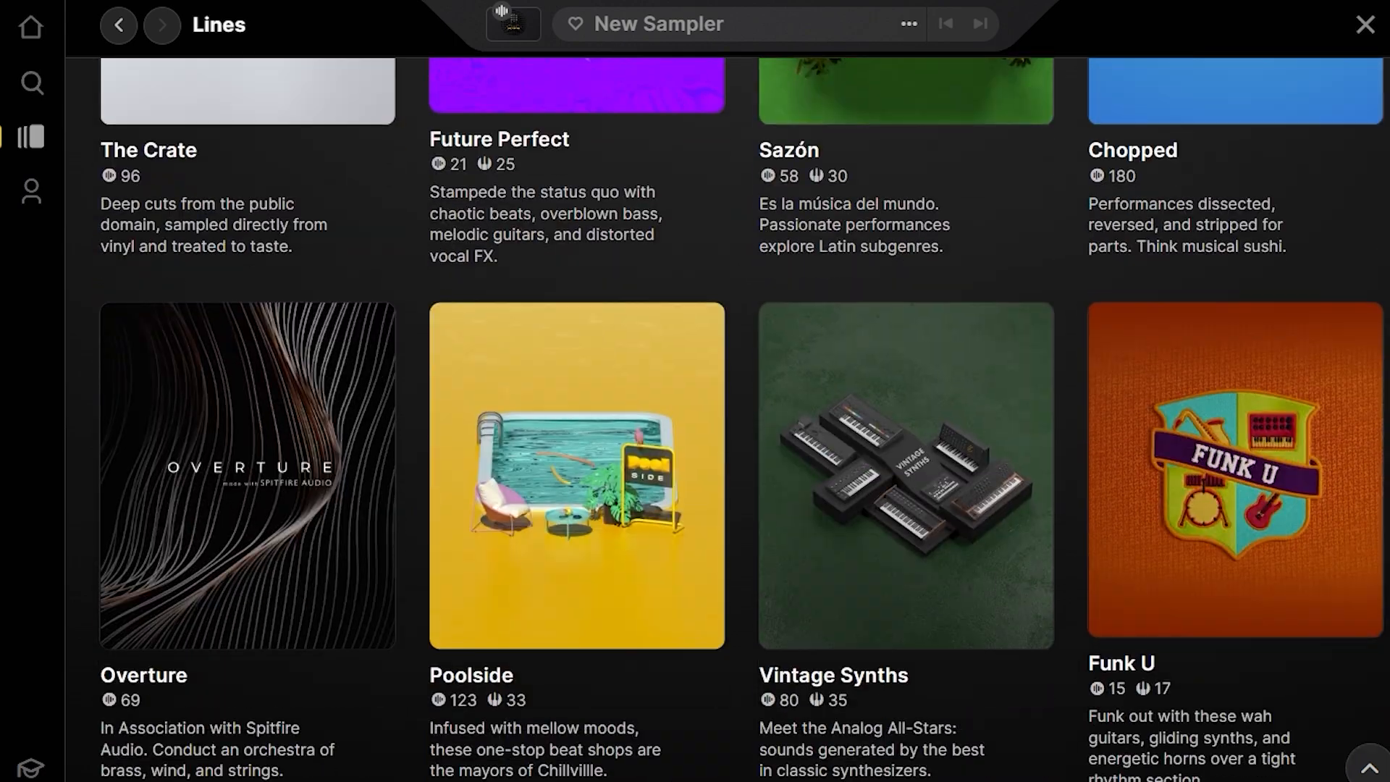
scroll(724, 420, down, 10)
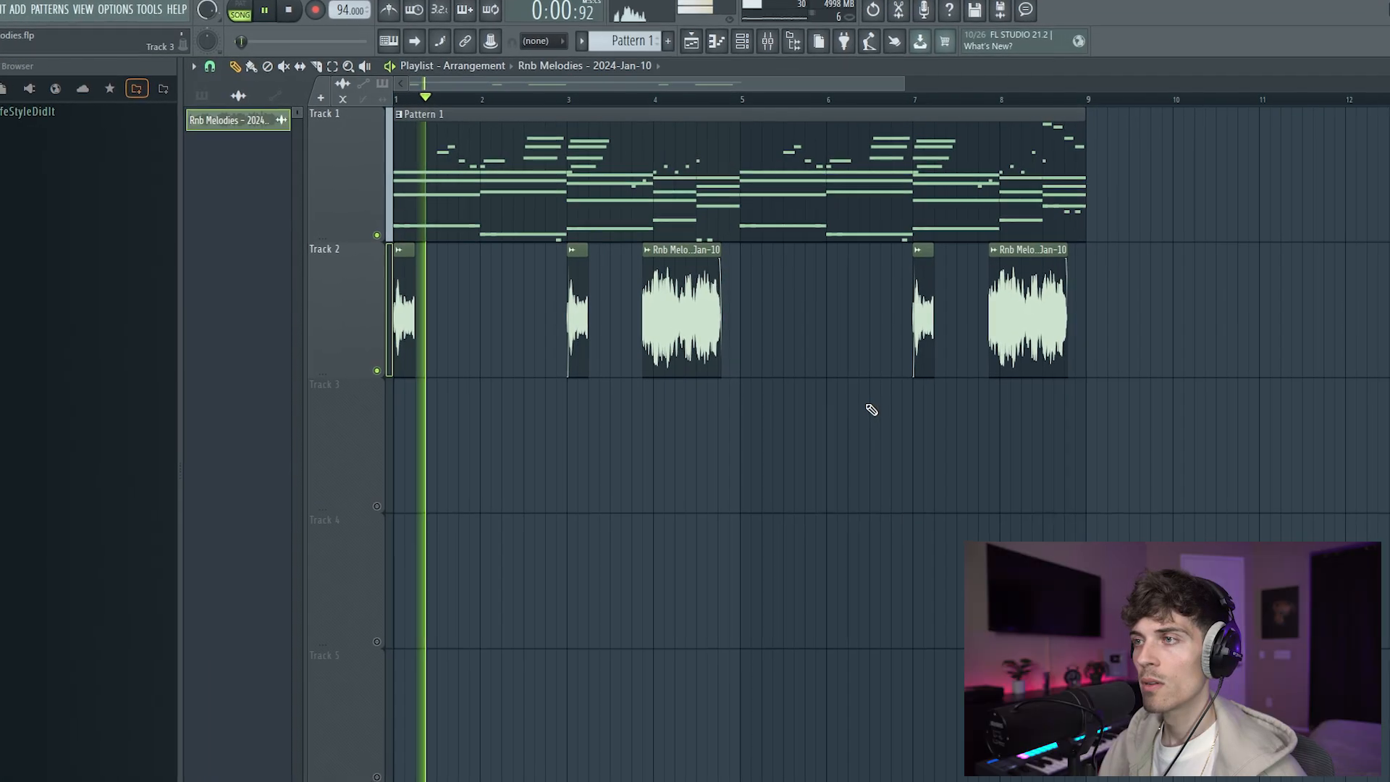
Step: Delete the short audio clips at bars 3 and 7 on Track 2 during playback, clear the selection and stop the song
right_click(562, 346)
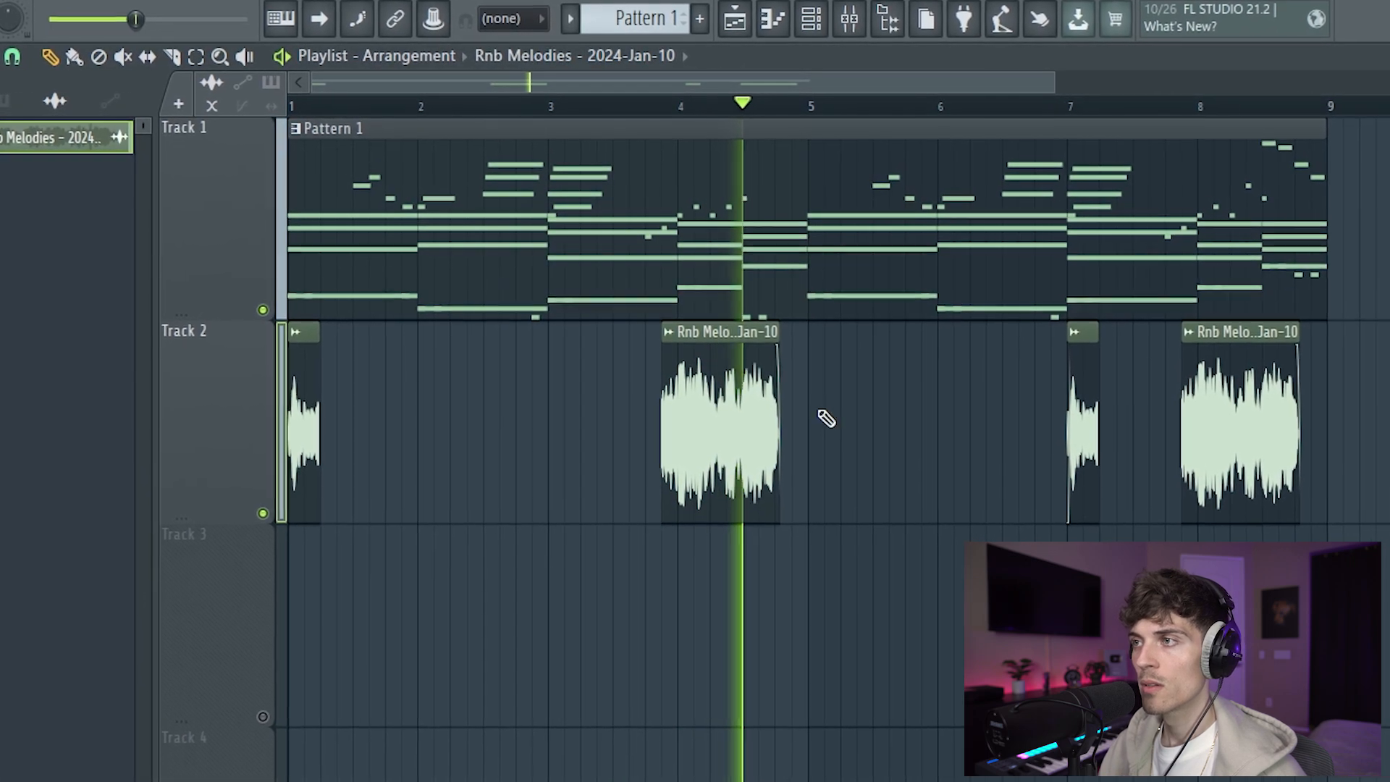
right_click(1097, 453)
drag(1376, 637, 297, 471)
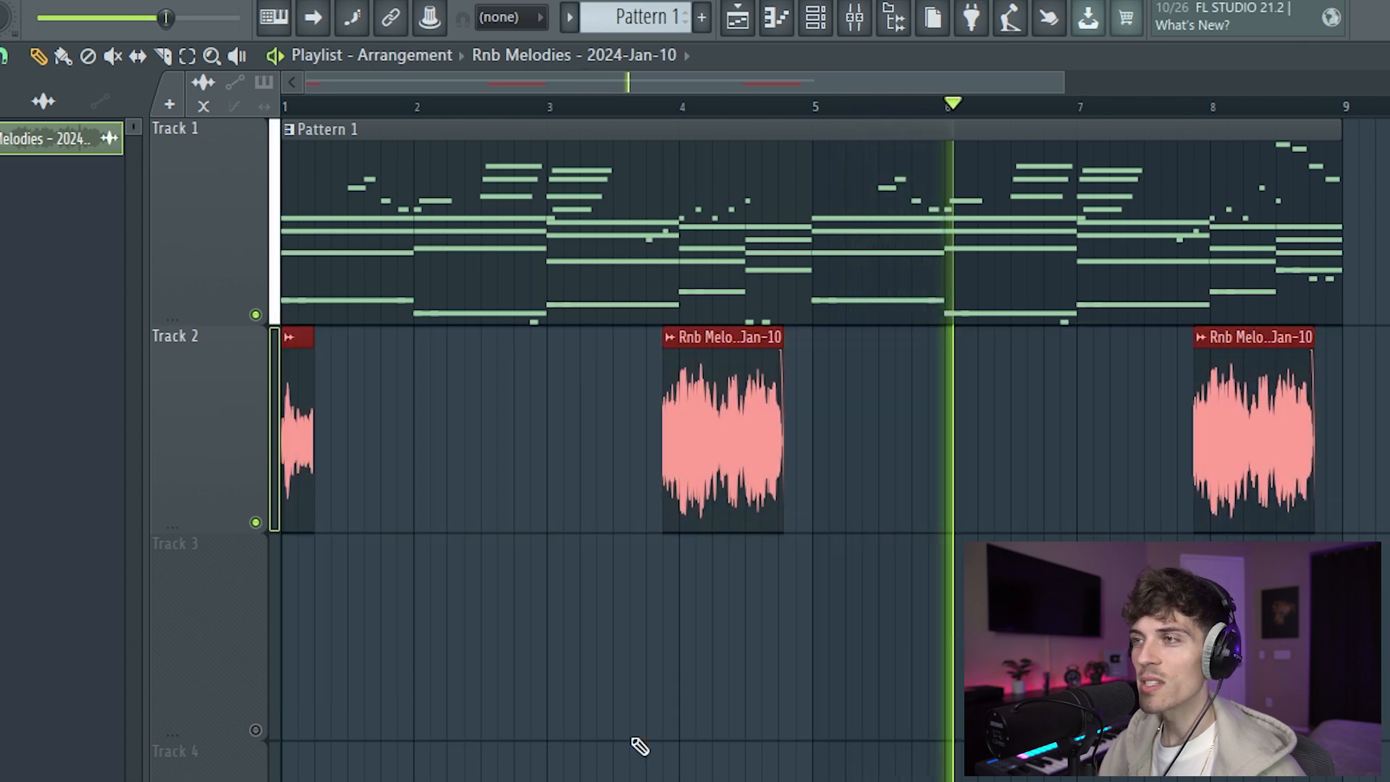
ctrl+click(637, 743)
key(space)
right_click(257, 521)
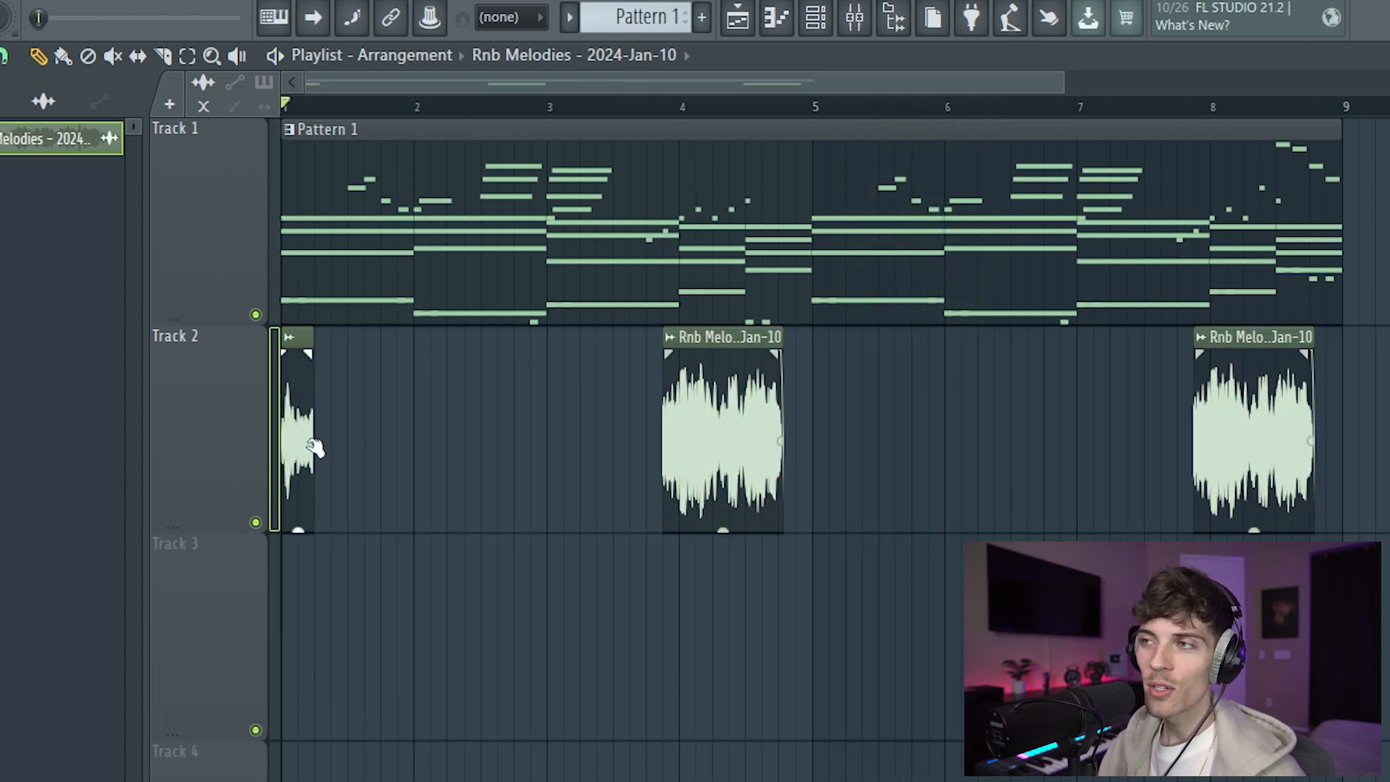
drag(1383, 463, 56, 462)
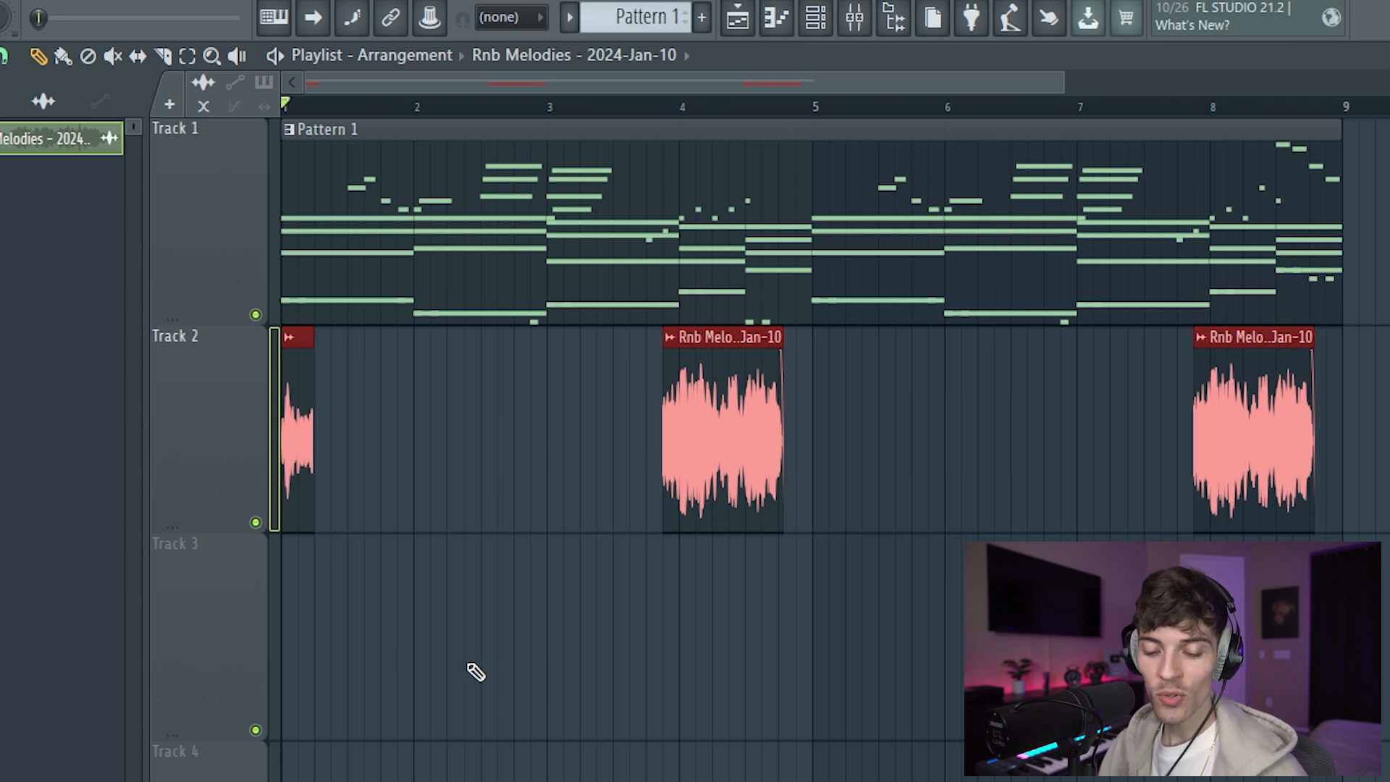
click(476, 667)
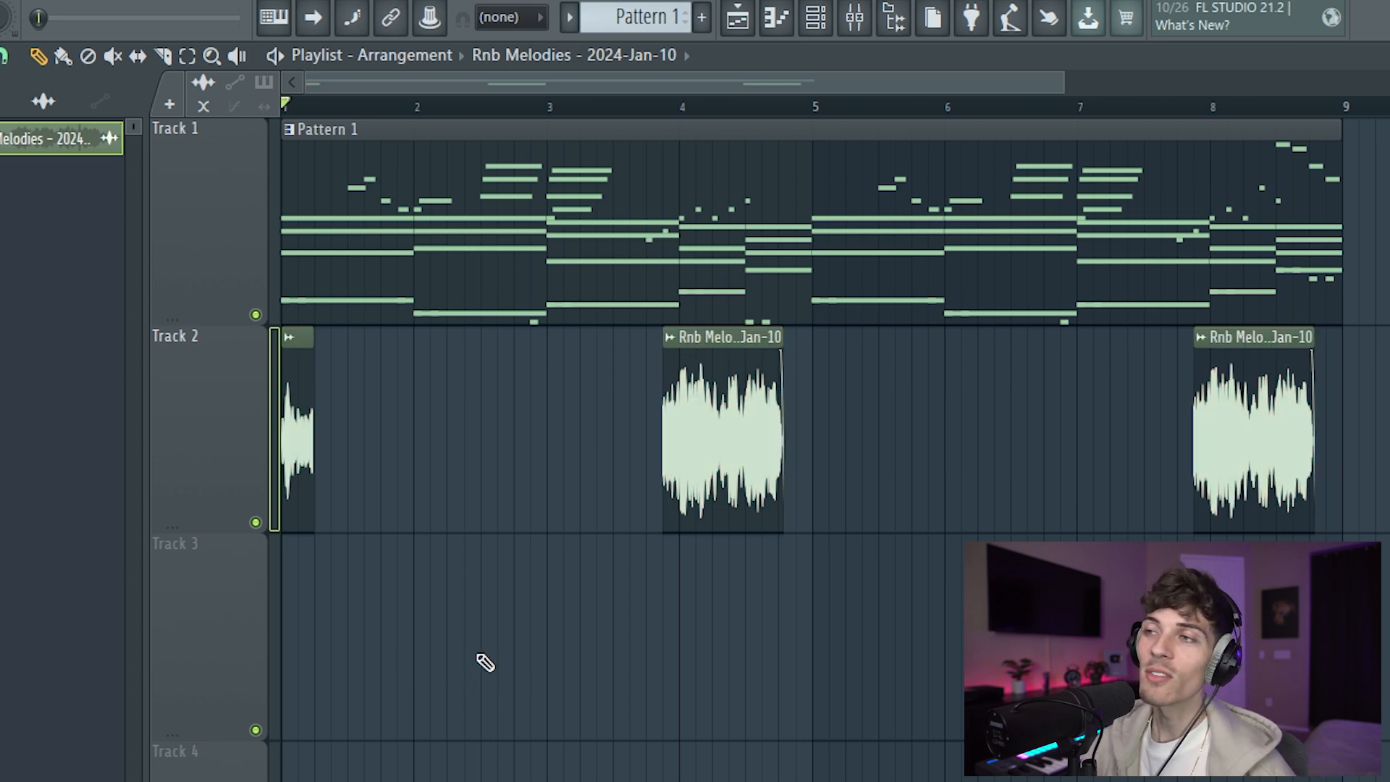